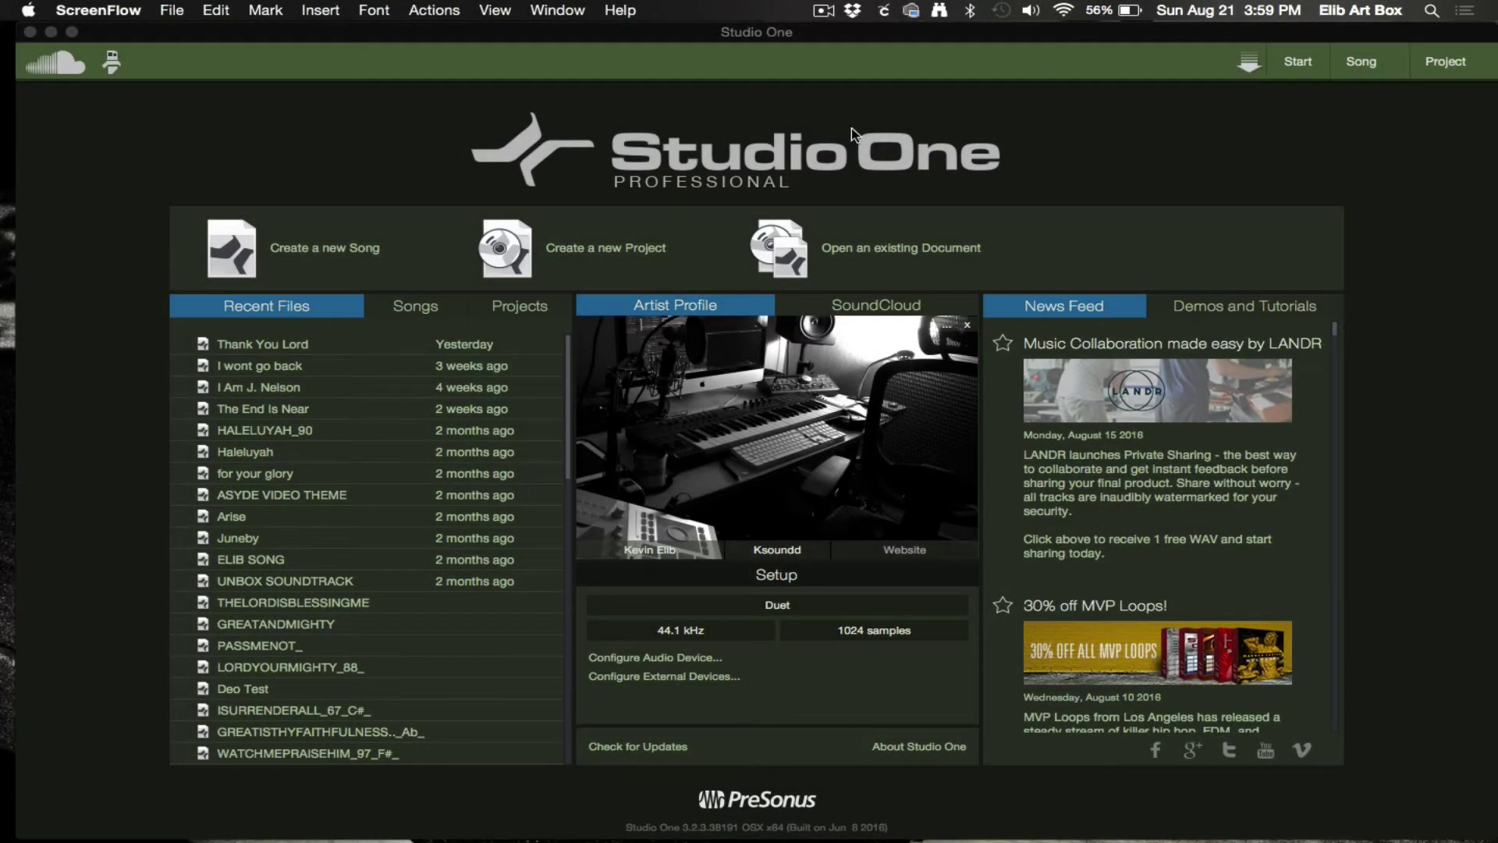
# Begin a new Empty Song at 44.1 kHz, 90 BPM in 4/4 from the Start page
pyautogui.click(326, 255)
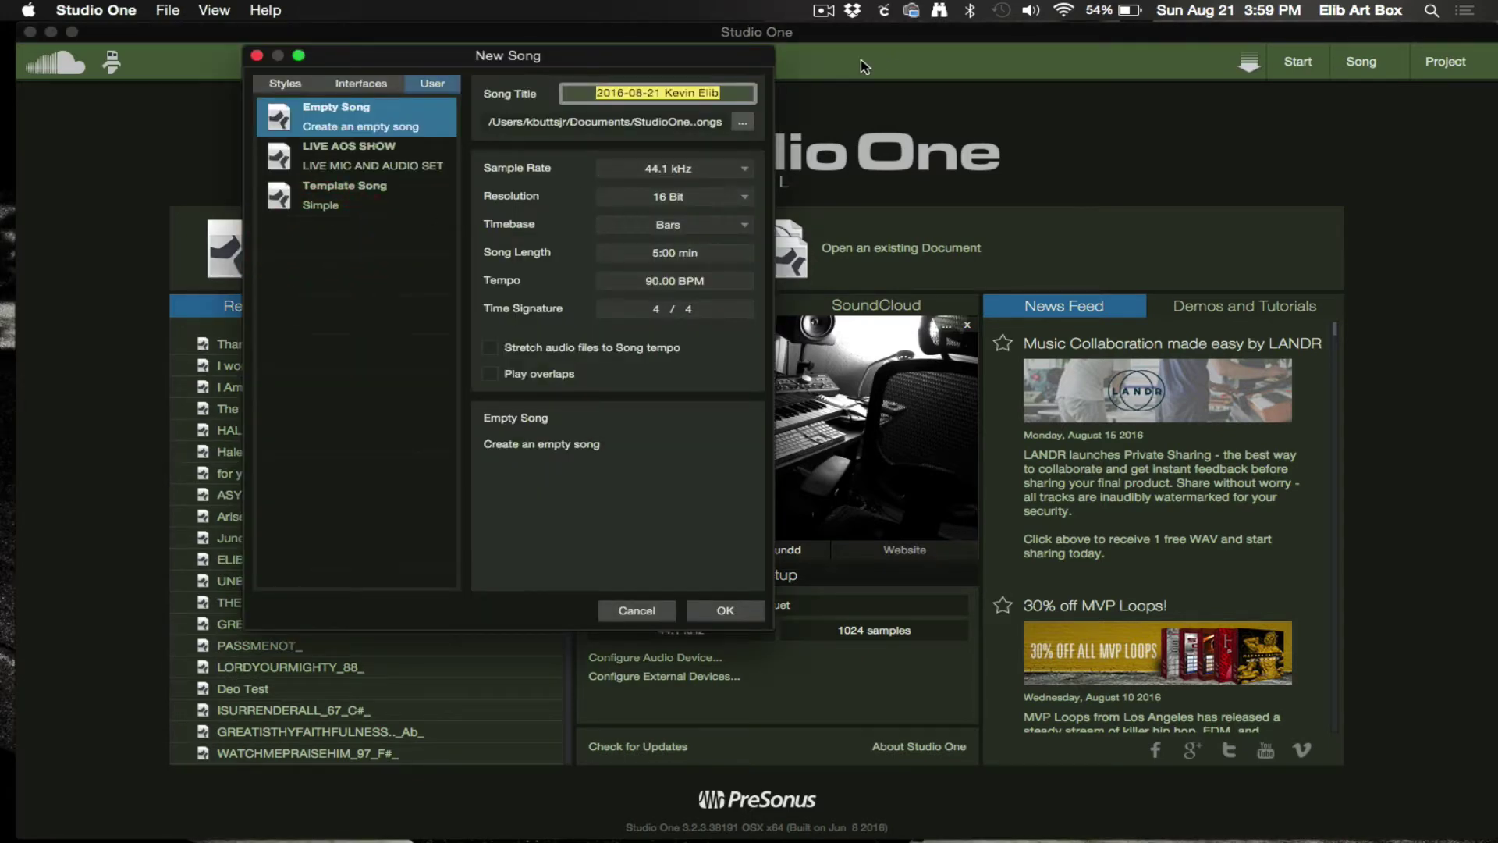
# Confirm the new song, add a Mai Tai instrument track, and audition its Bass - Bruzzle preset
pyautogui.click(729, 611)
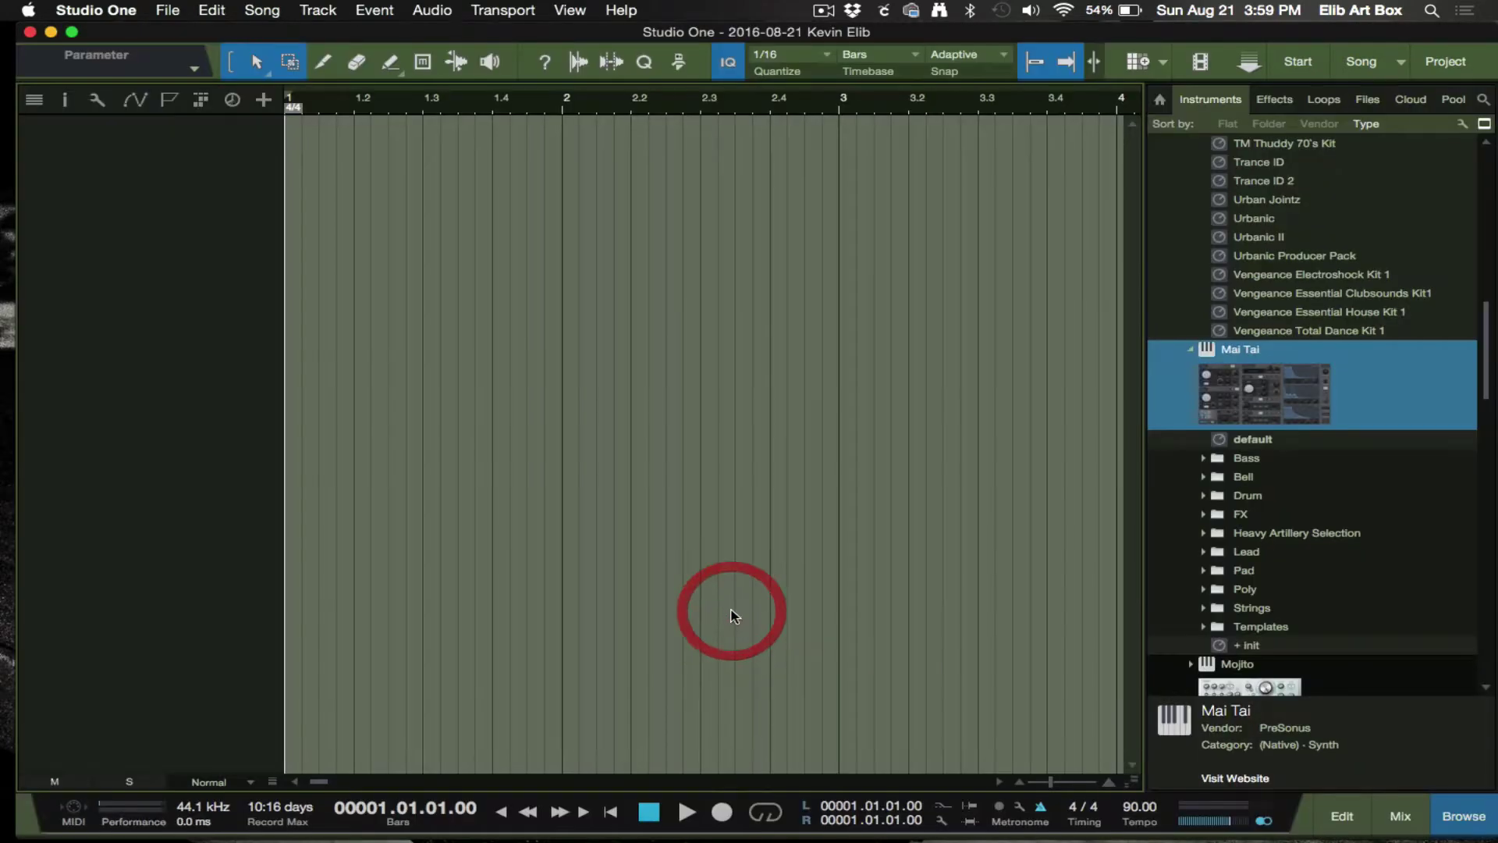
pyautogui.moveTo(1241, 428); pyautogui.dragTo(763, 317)
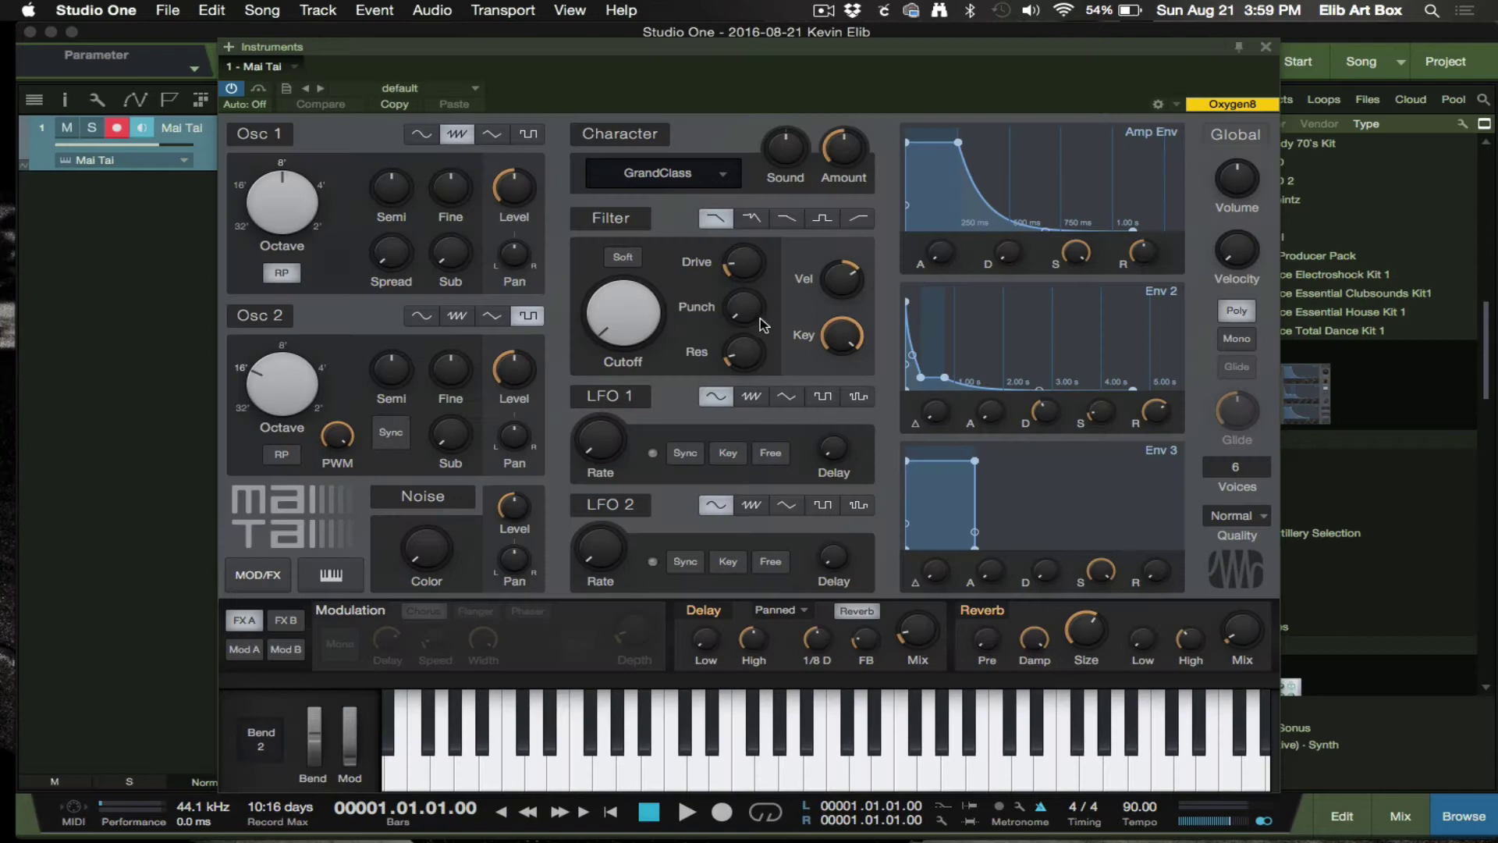
pyautogui.click(472, 89)
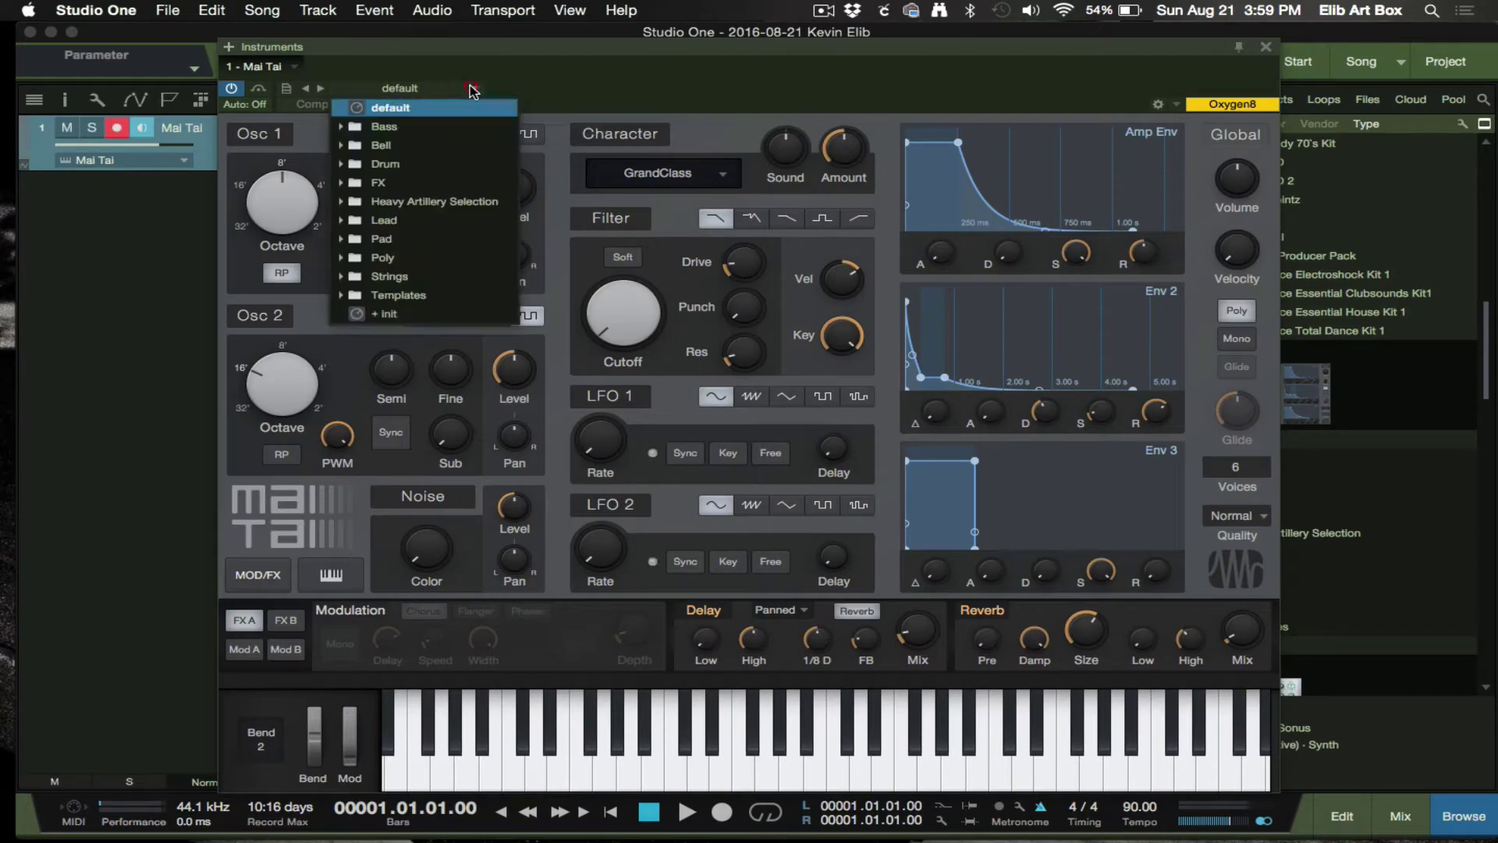
pyautogui.click(399, 127)
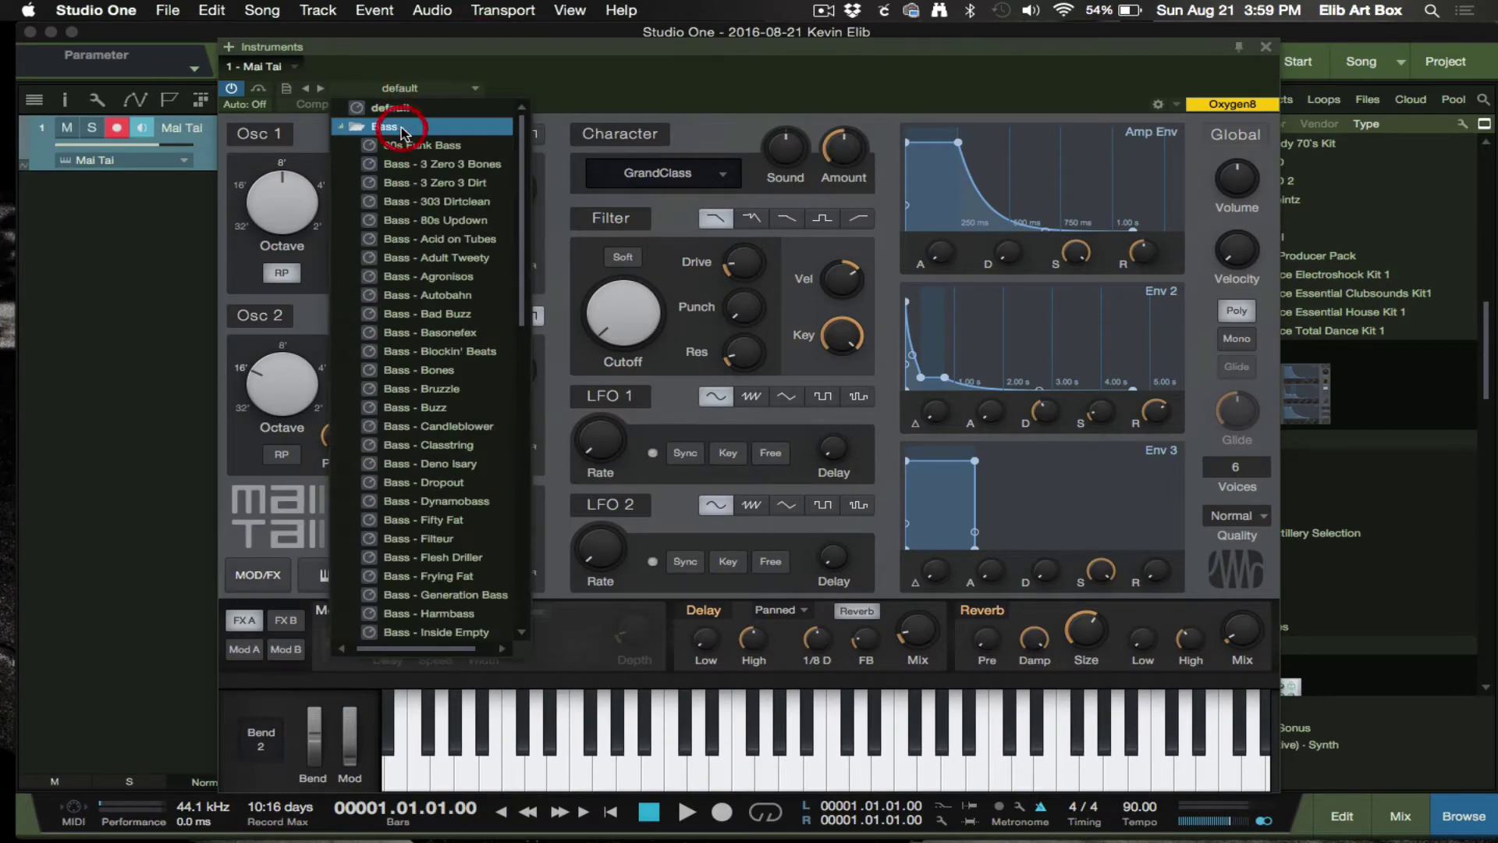
pyautogui.click(441, 387)
pyautogui.moveTo(897, 761); pyautogui.dragTo(862, 768)
pyautogui.click(861, 769)
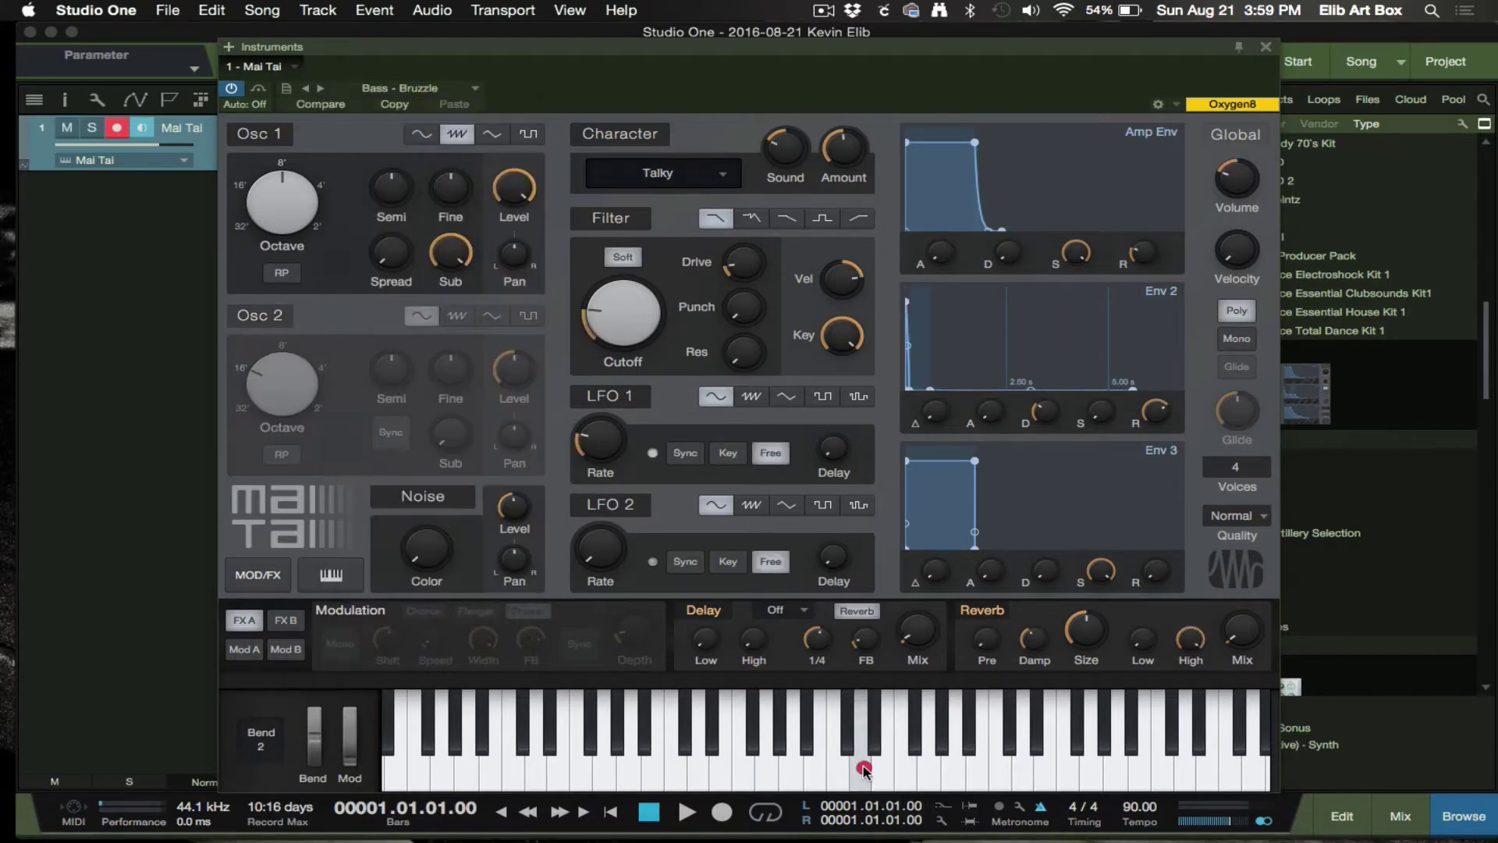
pyautogui.click(827, 768)
pyautogui.click(812, 749)
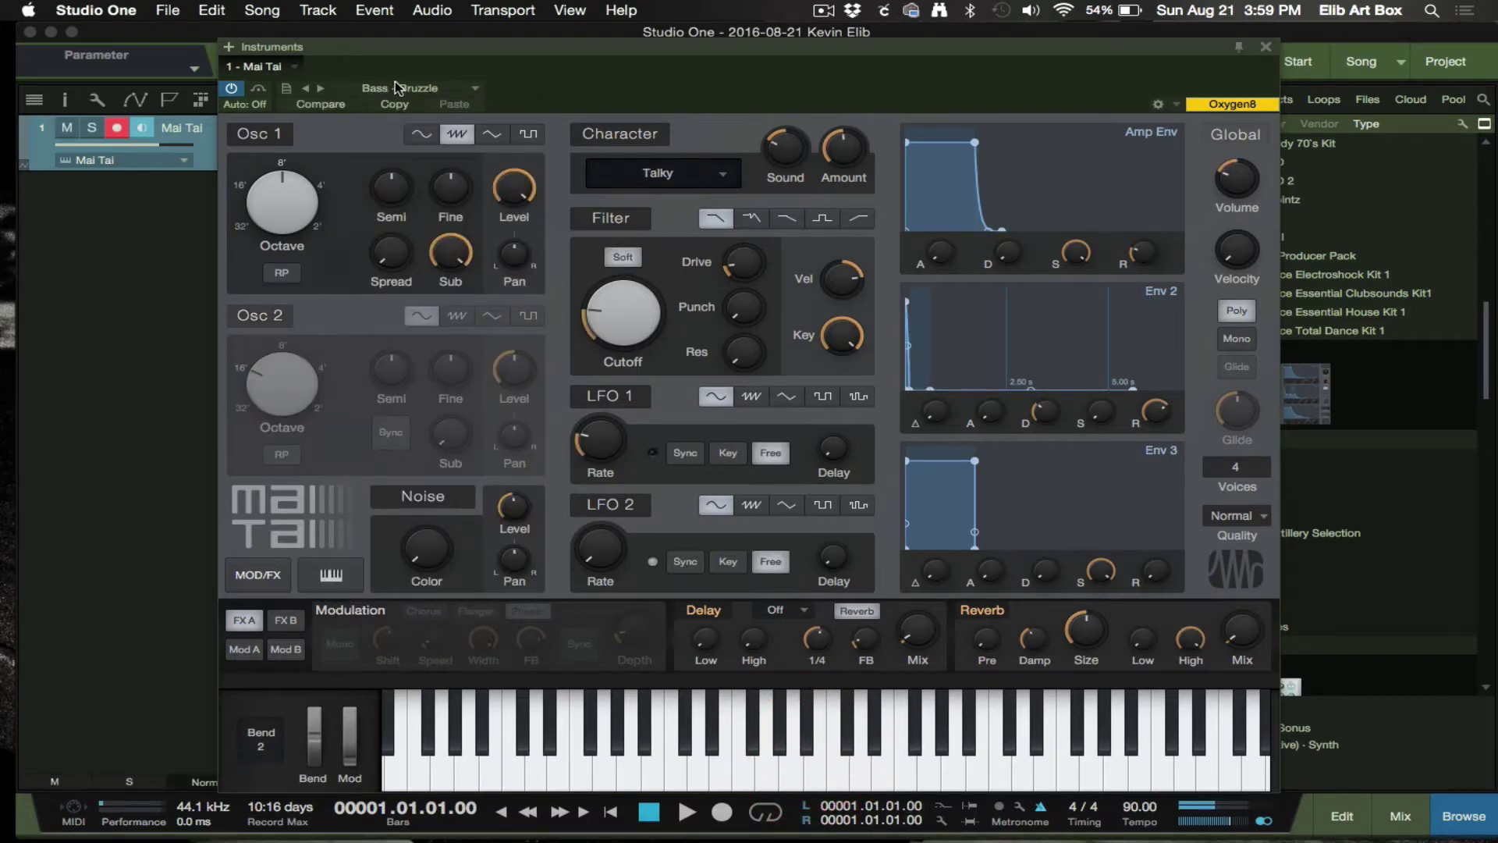
# Audition Bass - Buzz, settle on Bass - Candleblower, and close the Mai Tai editor
pyautogui.click(319, 88)
pyautogui.click(997, 738)
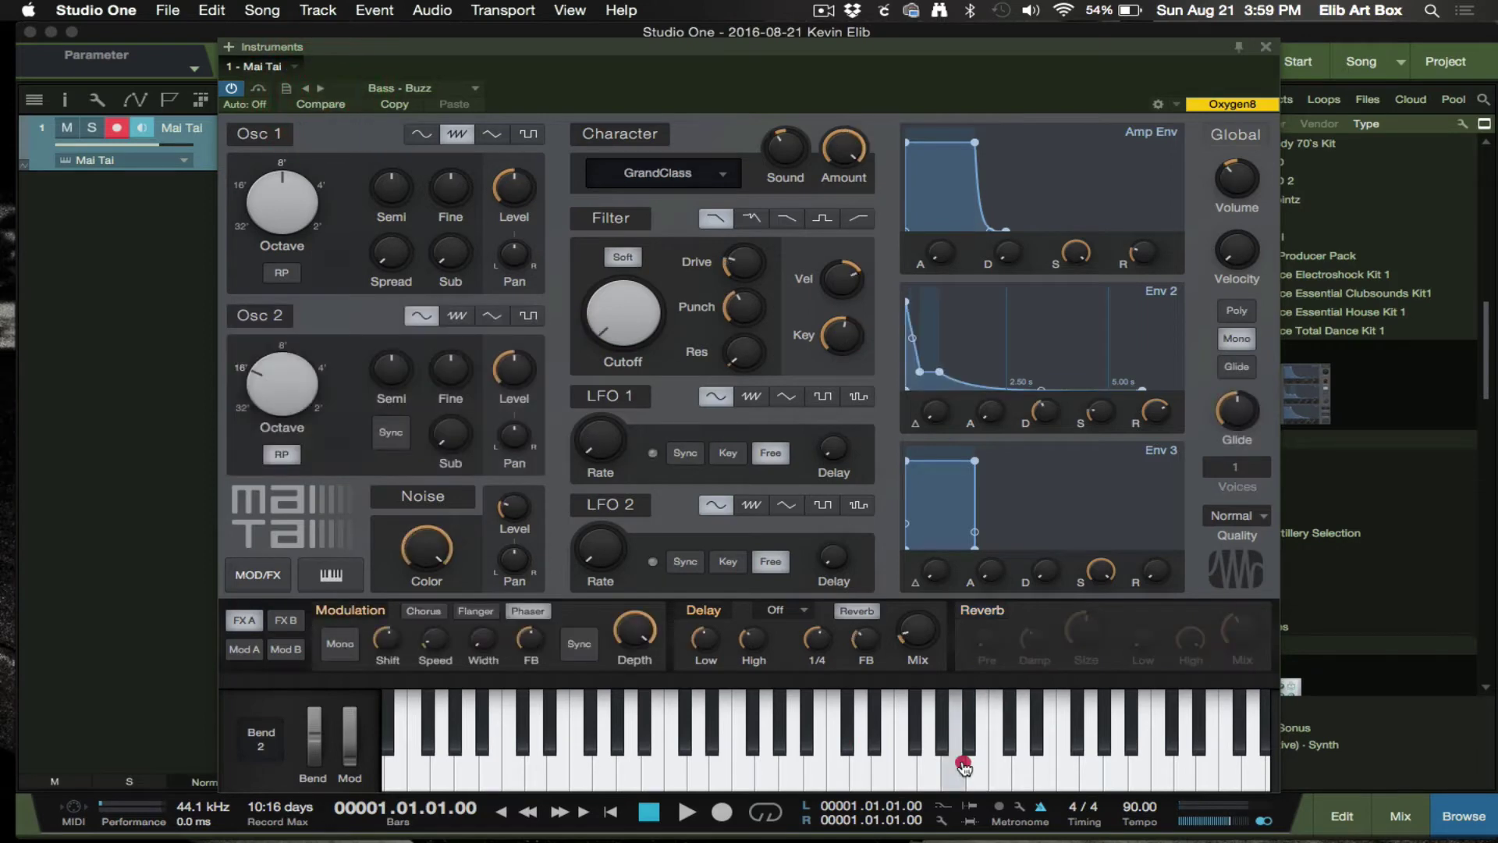
pyautogui.click(956, 756)
pyautogui.click(320, 88)
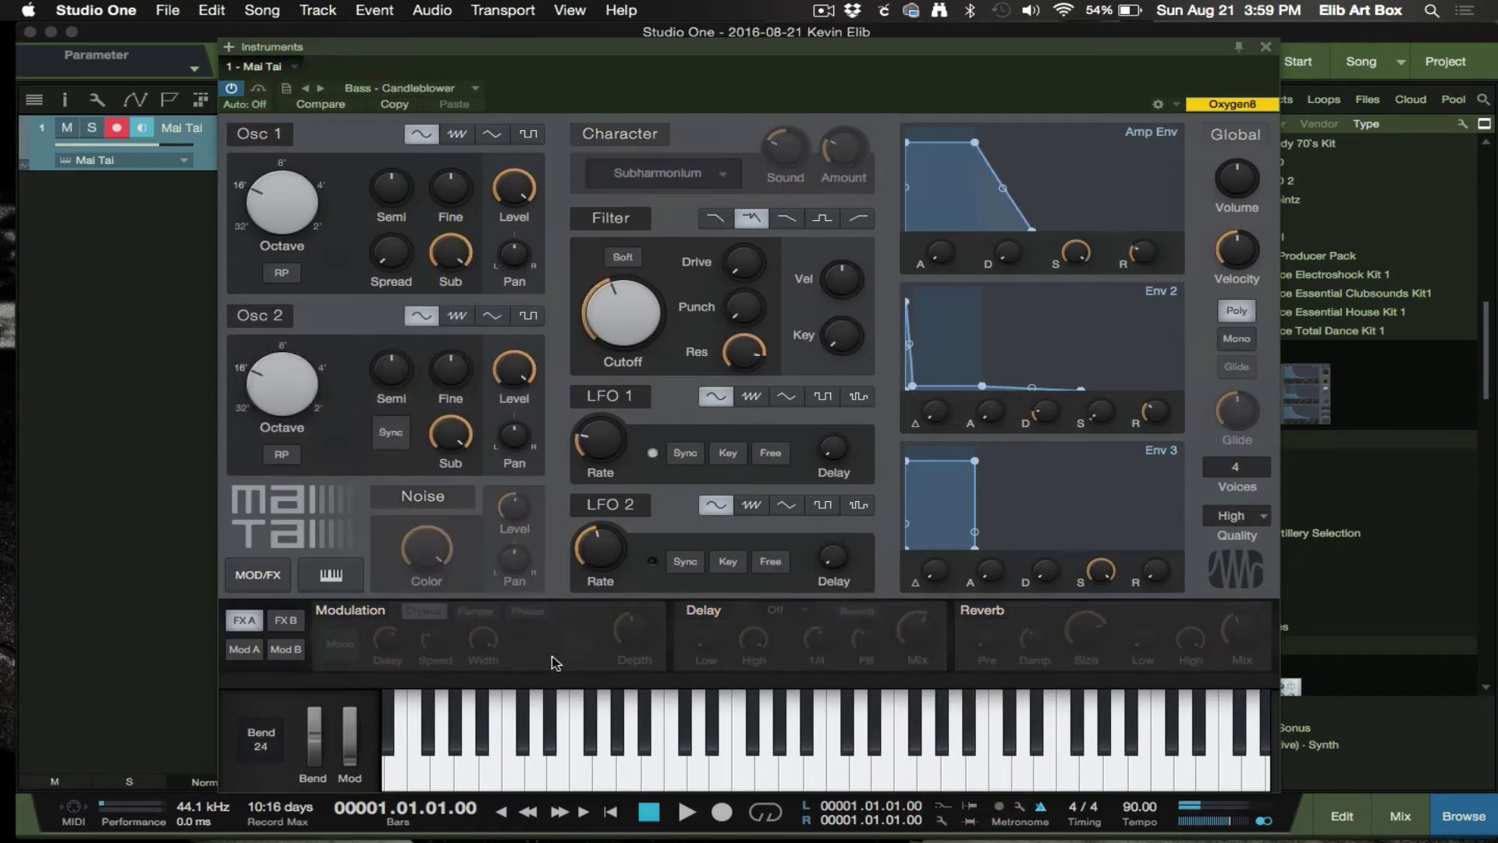
pyautogui.click(581, 749)
pyautogui.click(653, 749)
pyautogui.click(741, 747)
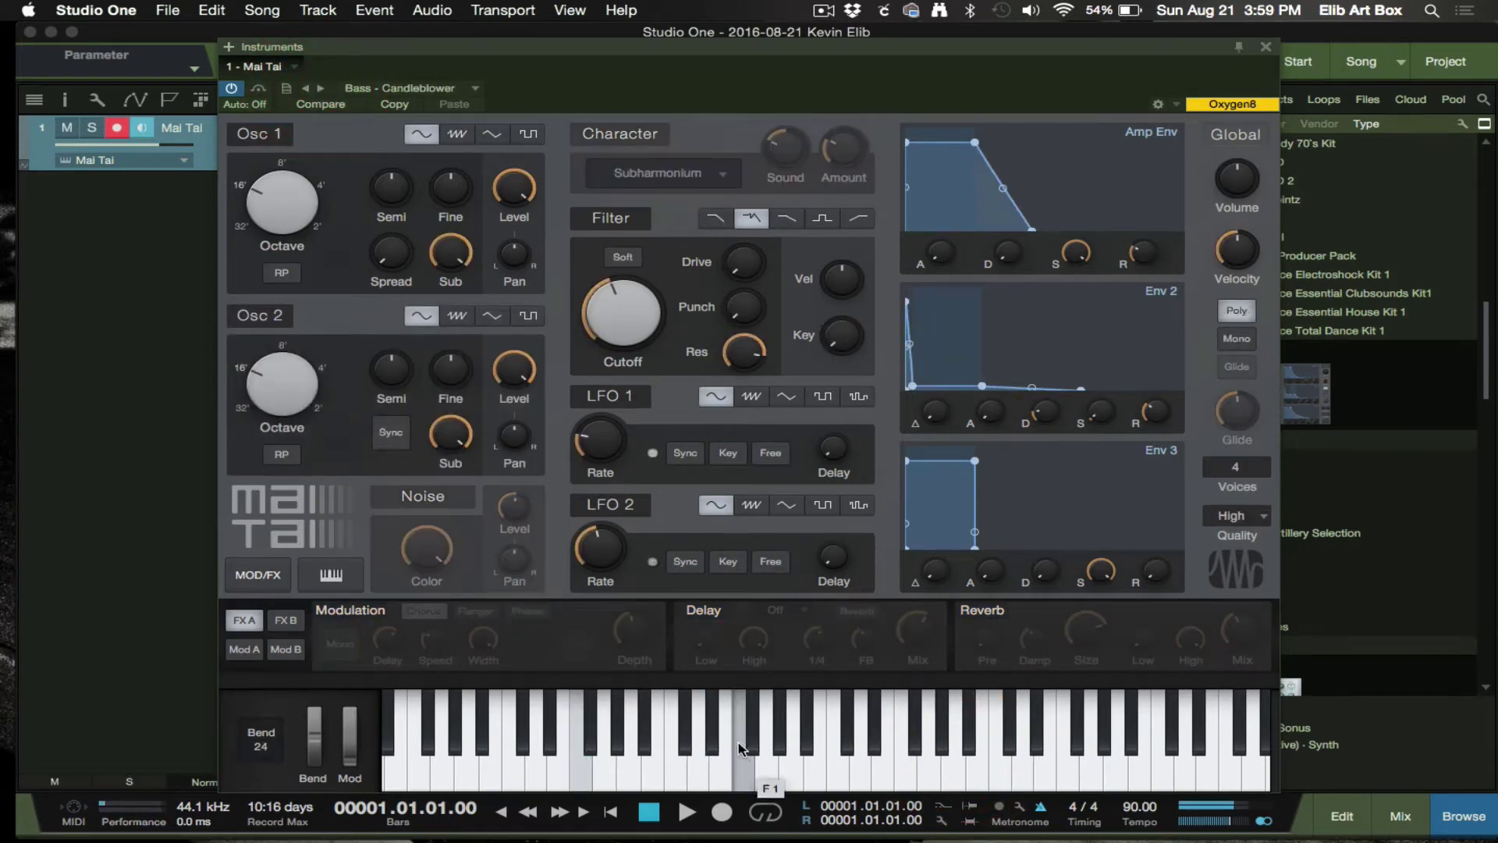
pyautogui.click(889, 760)
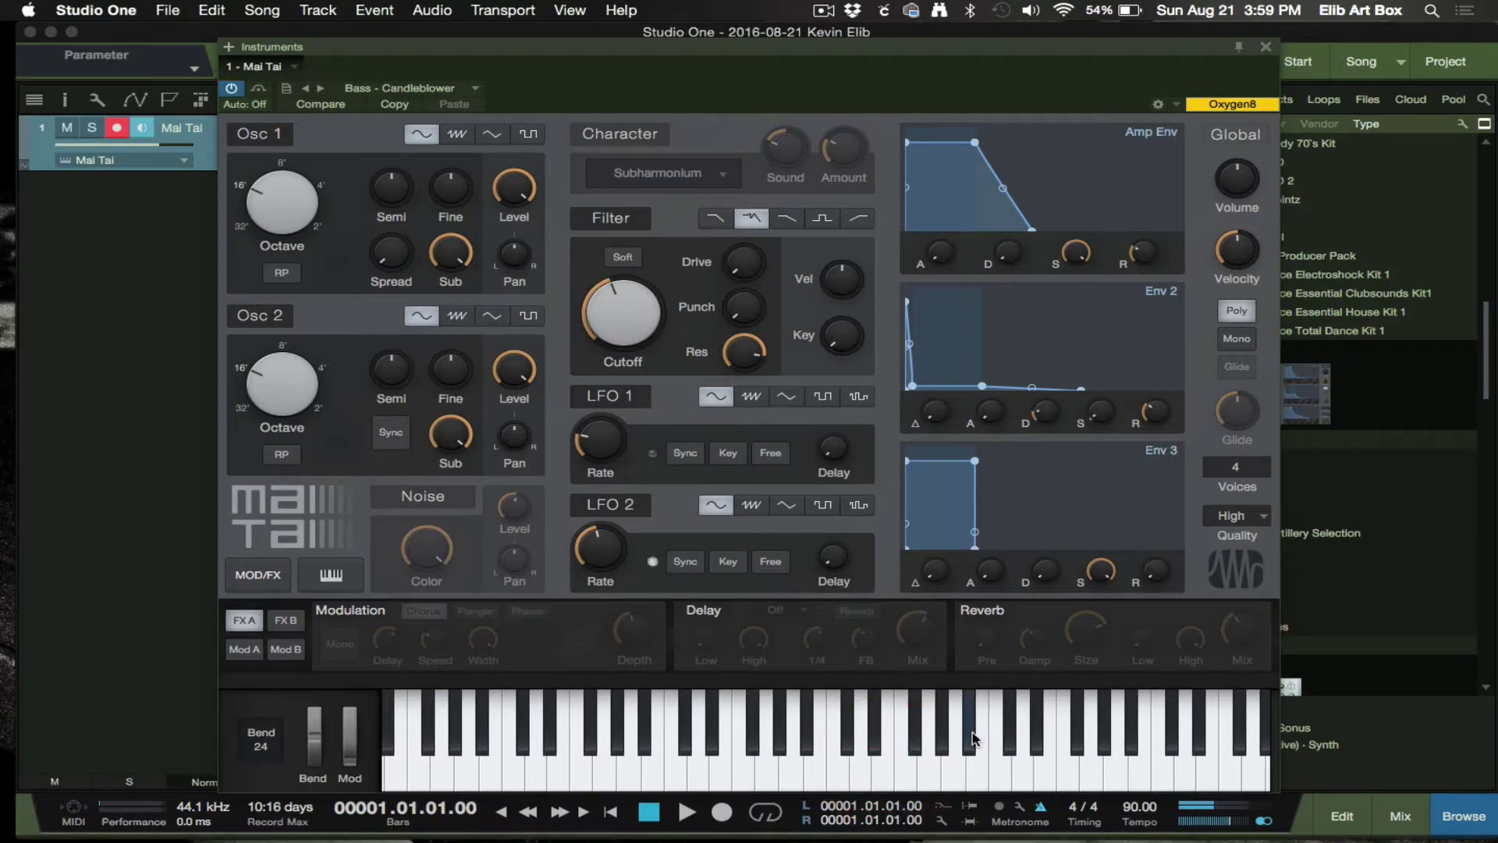
pyautogui.click(956, 756)
pyautogui.click(860, 772)
pyautogui.click(782, 749)
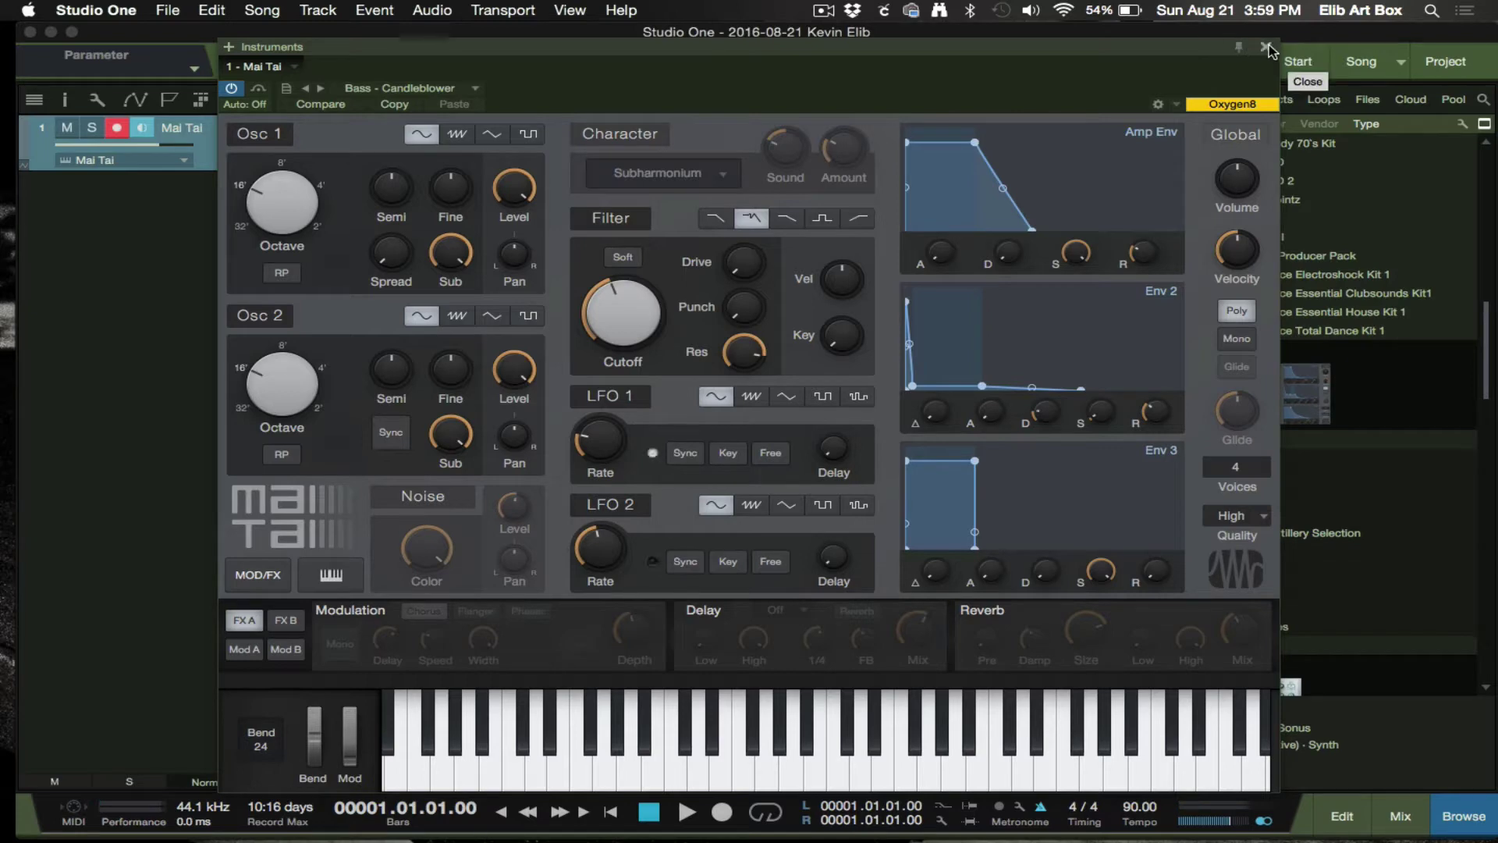
pyautogui.click(1266, 49)
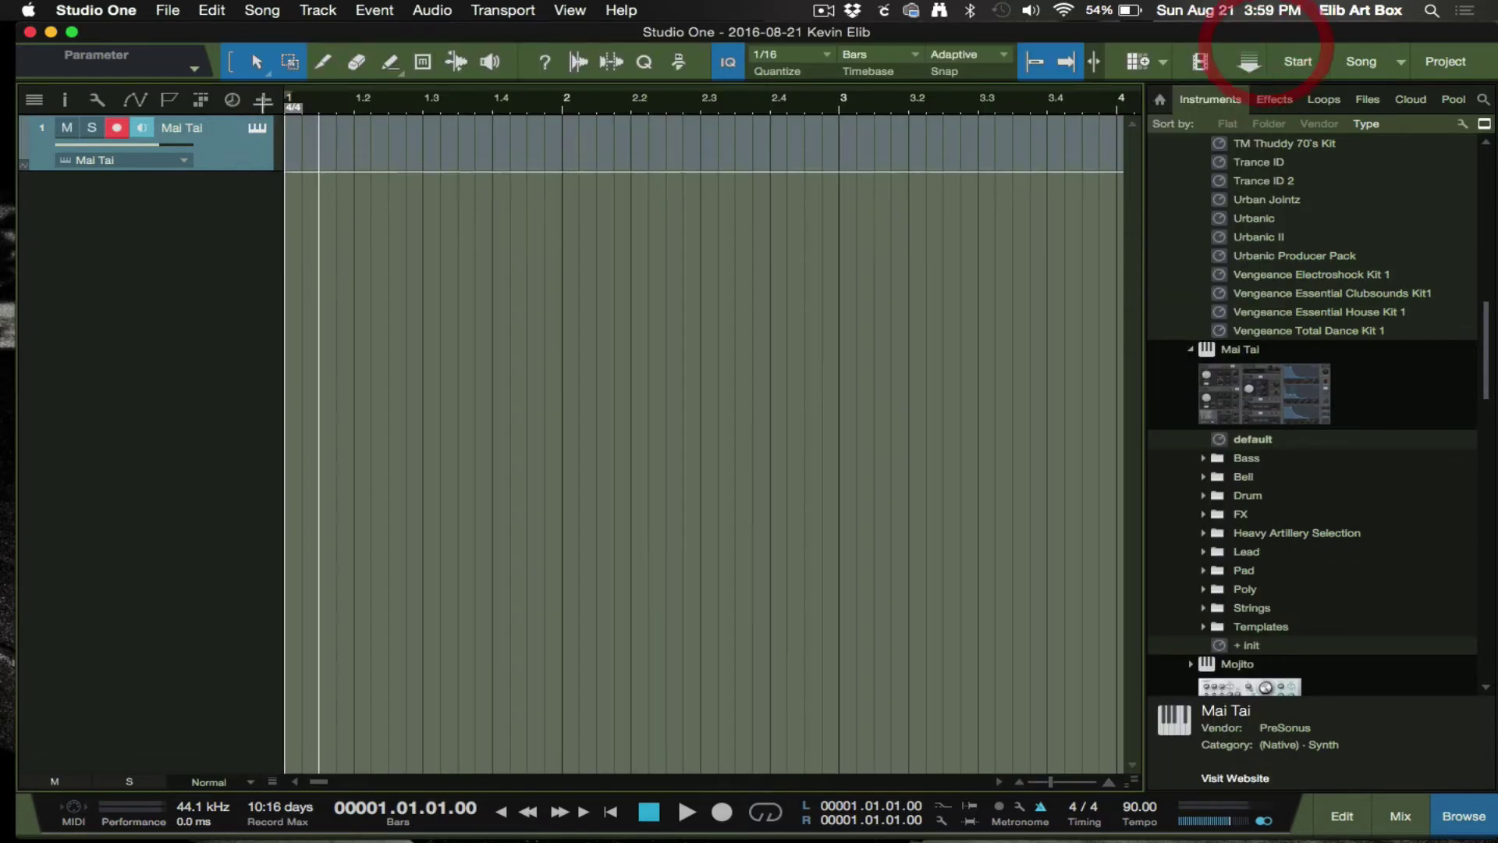
# Paint a one-bar part on the Mai Tai track and open it in the note editor
pyautogui.click(389, 61)
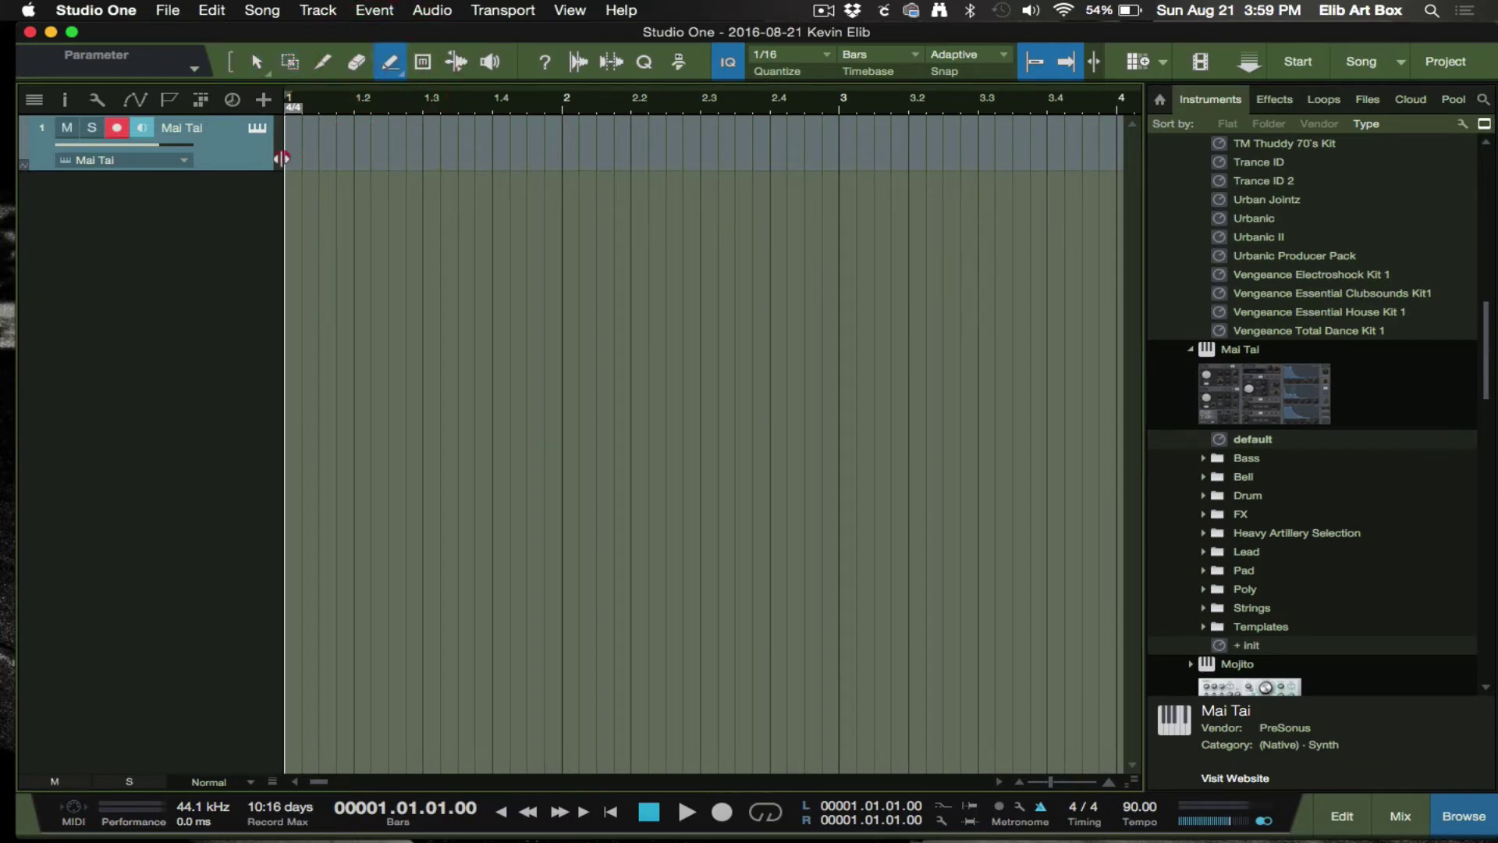
pyautogui.moveTo(284, 156); pyautogui.dragTo(558, 150)
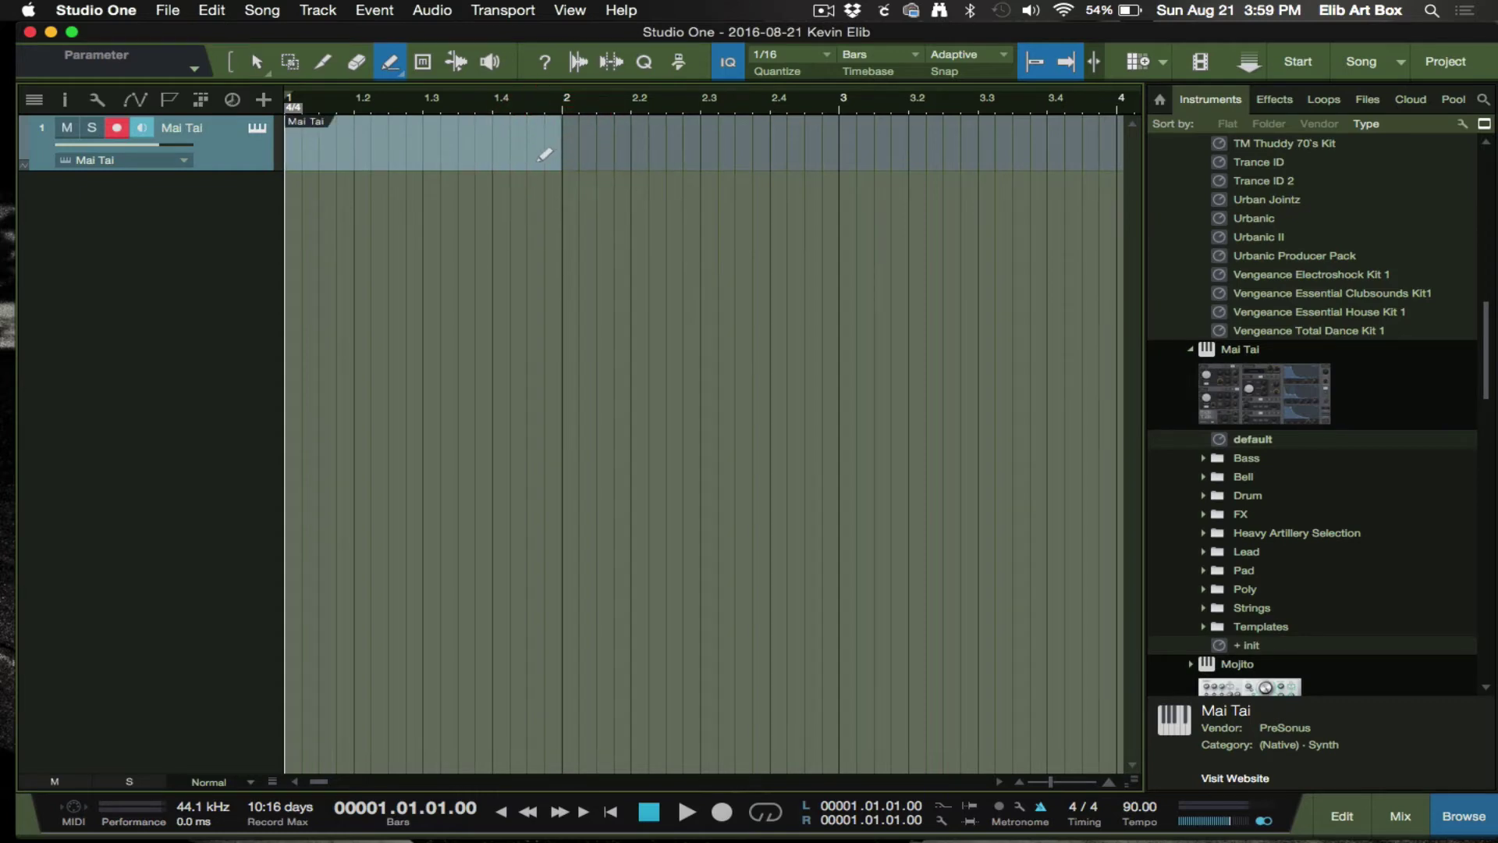
pyautogui.press('1')
pyautogui.doubleClick(535, 161)
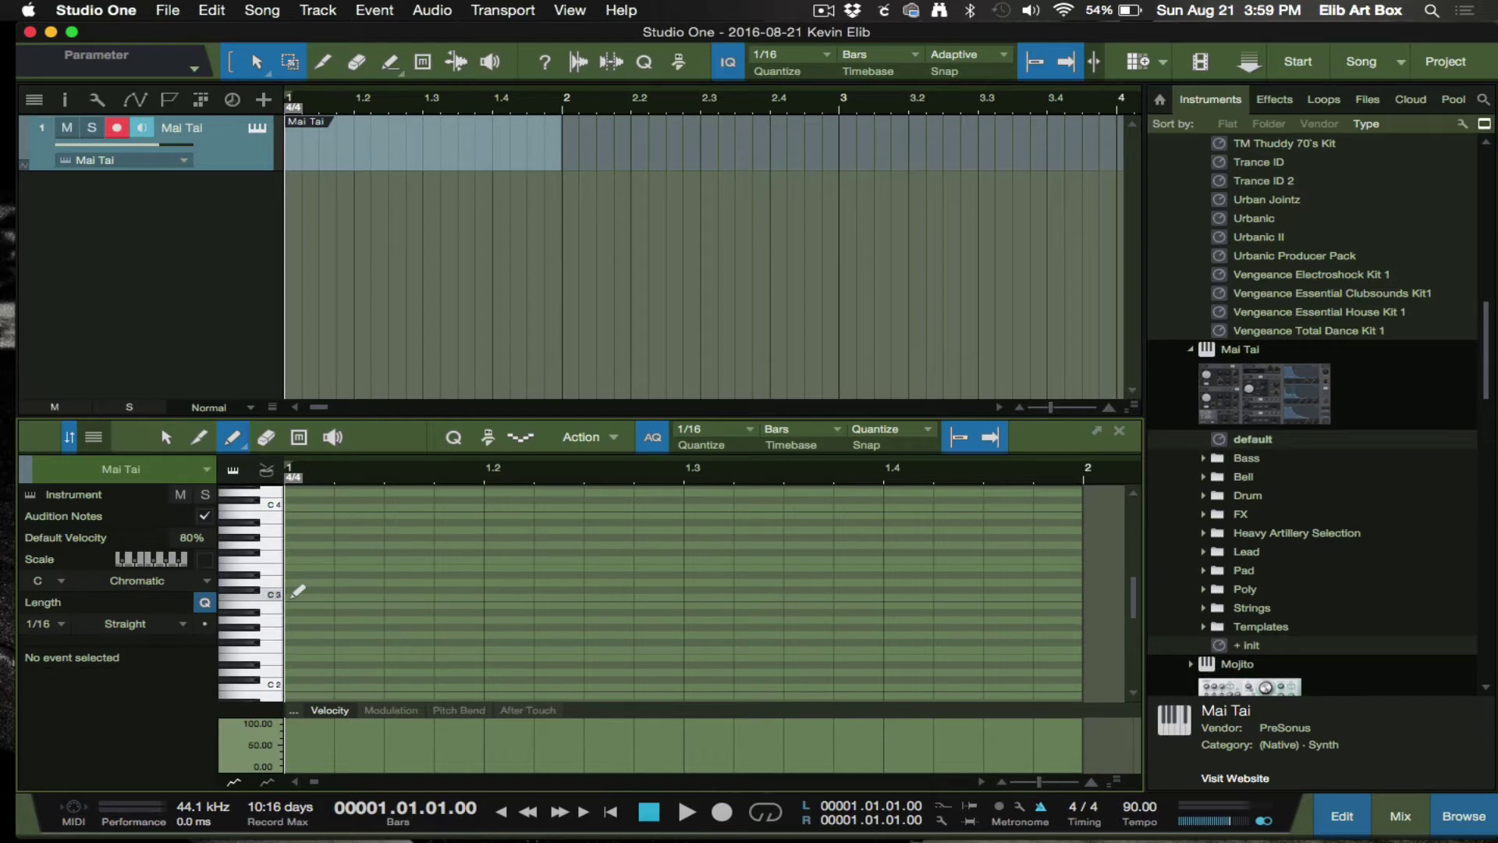
# Draw a long C3 note across the bar, play it, and show the Pitch Bend lane
pyautogui.moveTo(295, 596); pyautogui.dragTo(1080, 608)
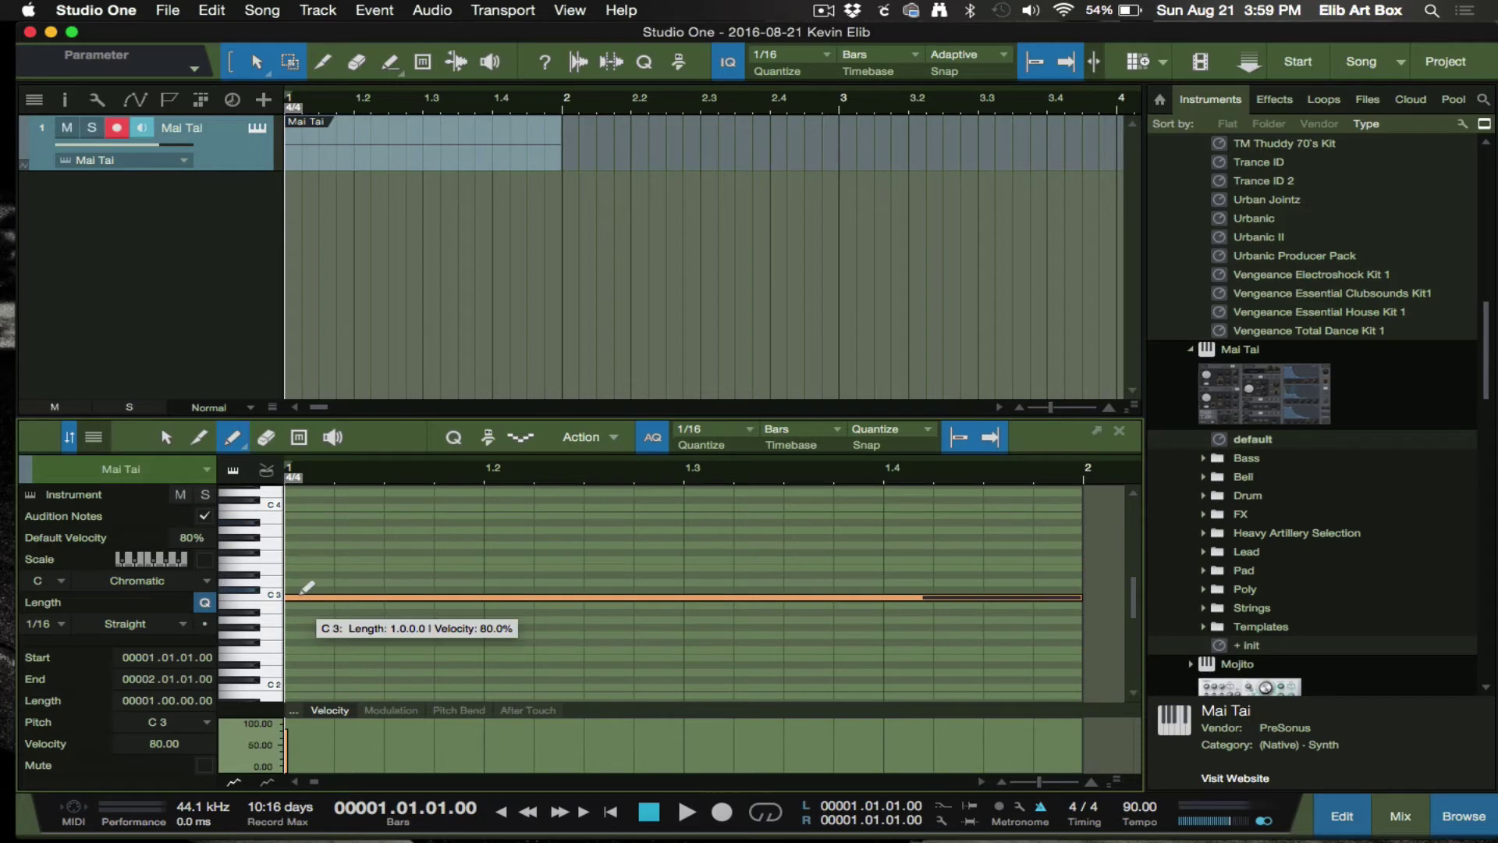
pyautogui.press('1')
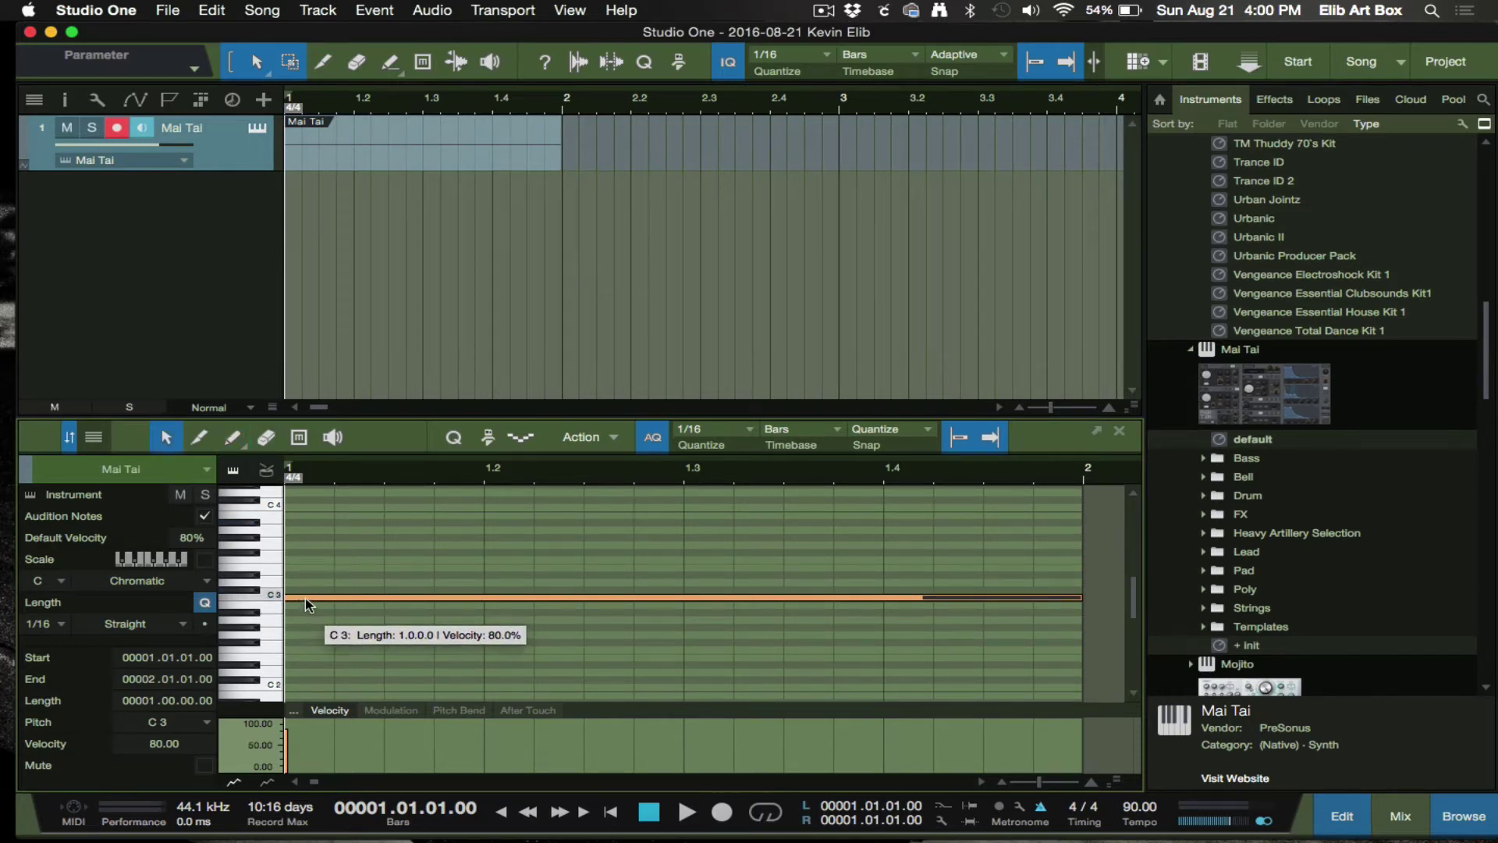
pyautogui.click(306, 602)
pyautogui.press('space')
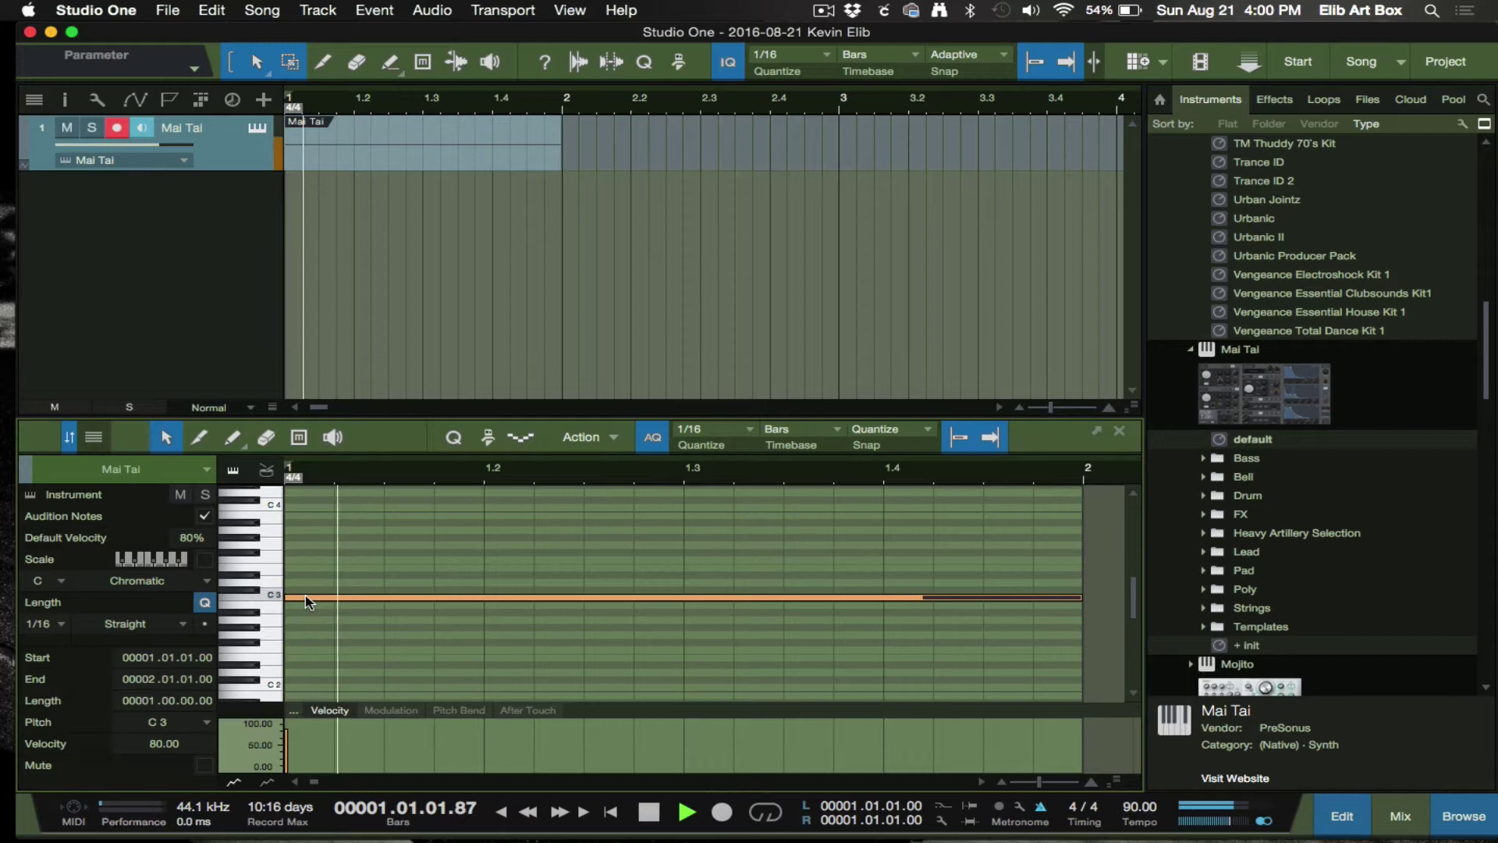
pyautogui.press('space')
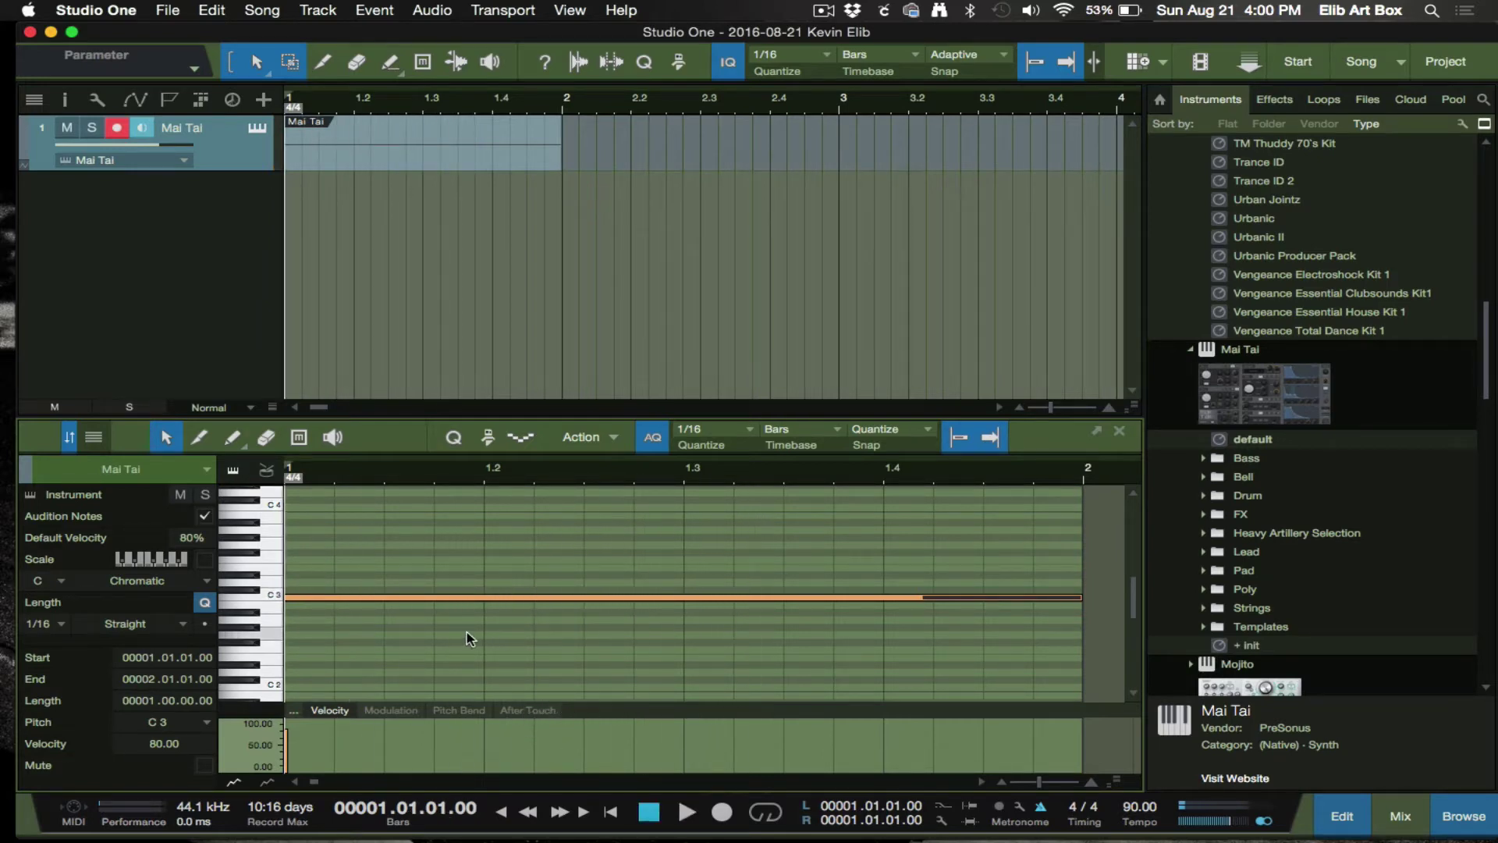
pyautogui.click(460, 709)
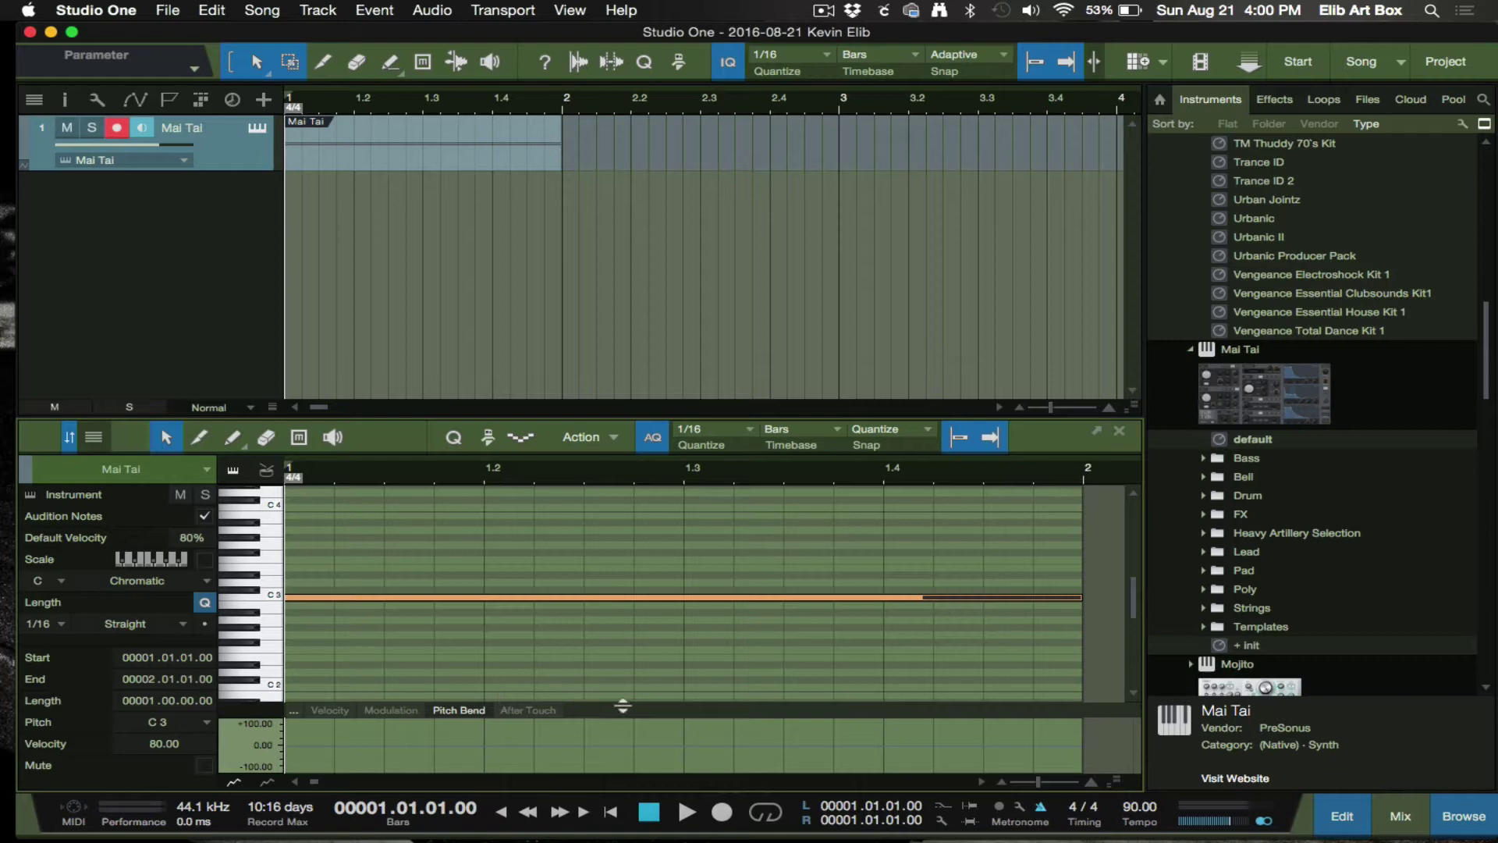
# Enlarge the Pitch Bend lane, add a 0.00 point mid-note, drag the end point to -1.00, and play
pyautogui.moveTo(621, 706); pyautogui.dragTo(616, 622)
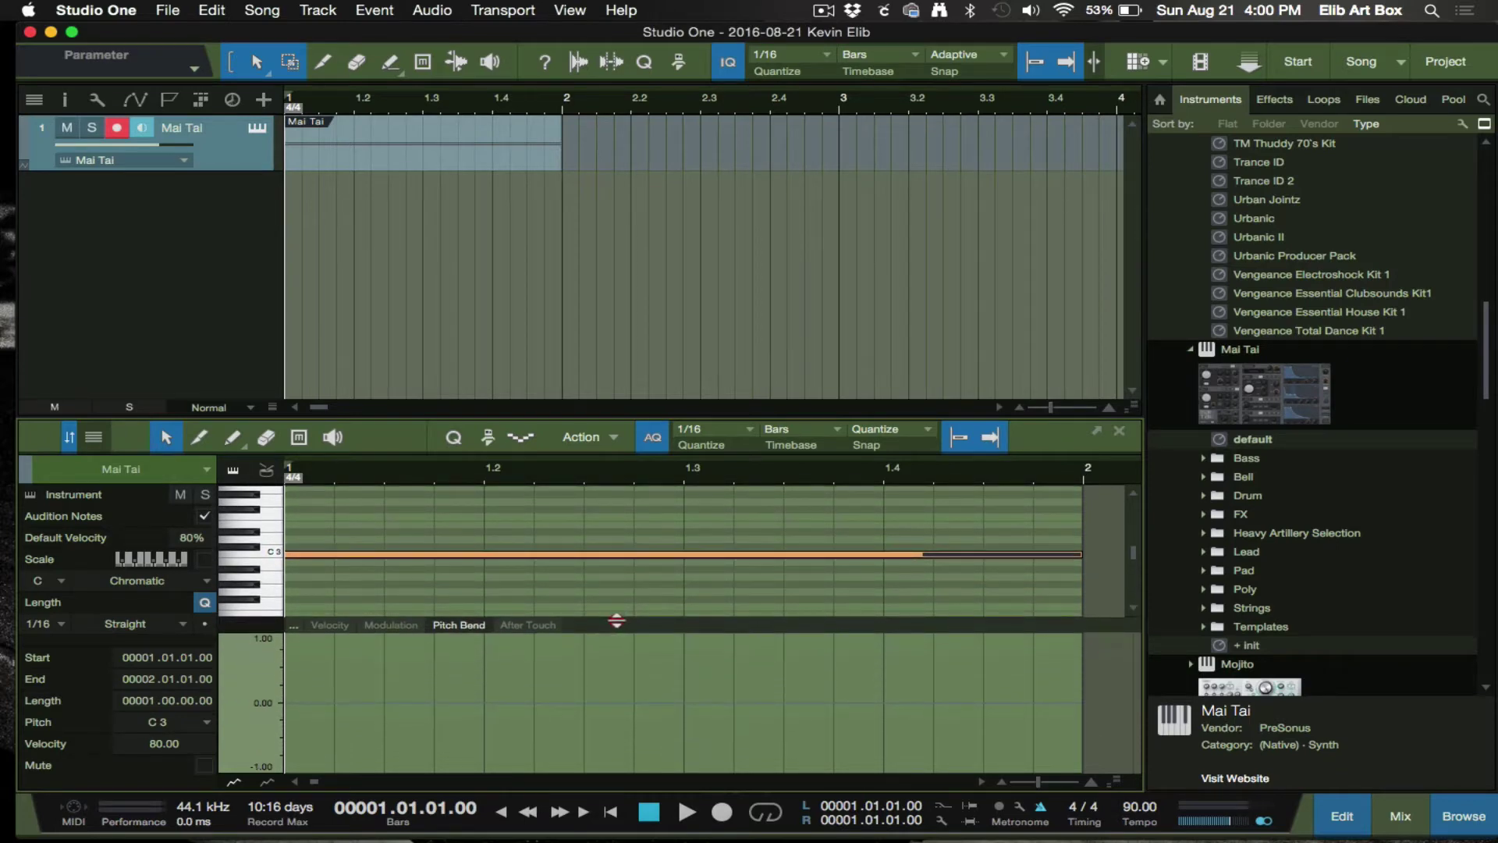
pyautogui.click(616, 622)
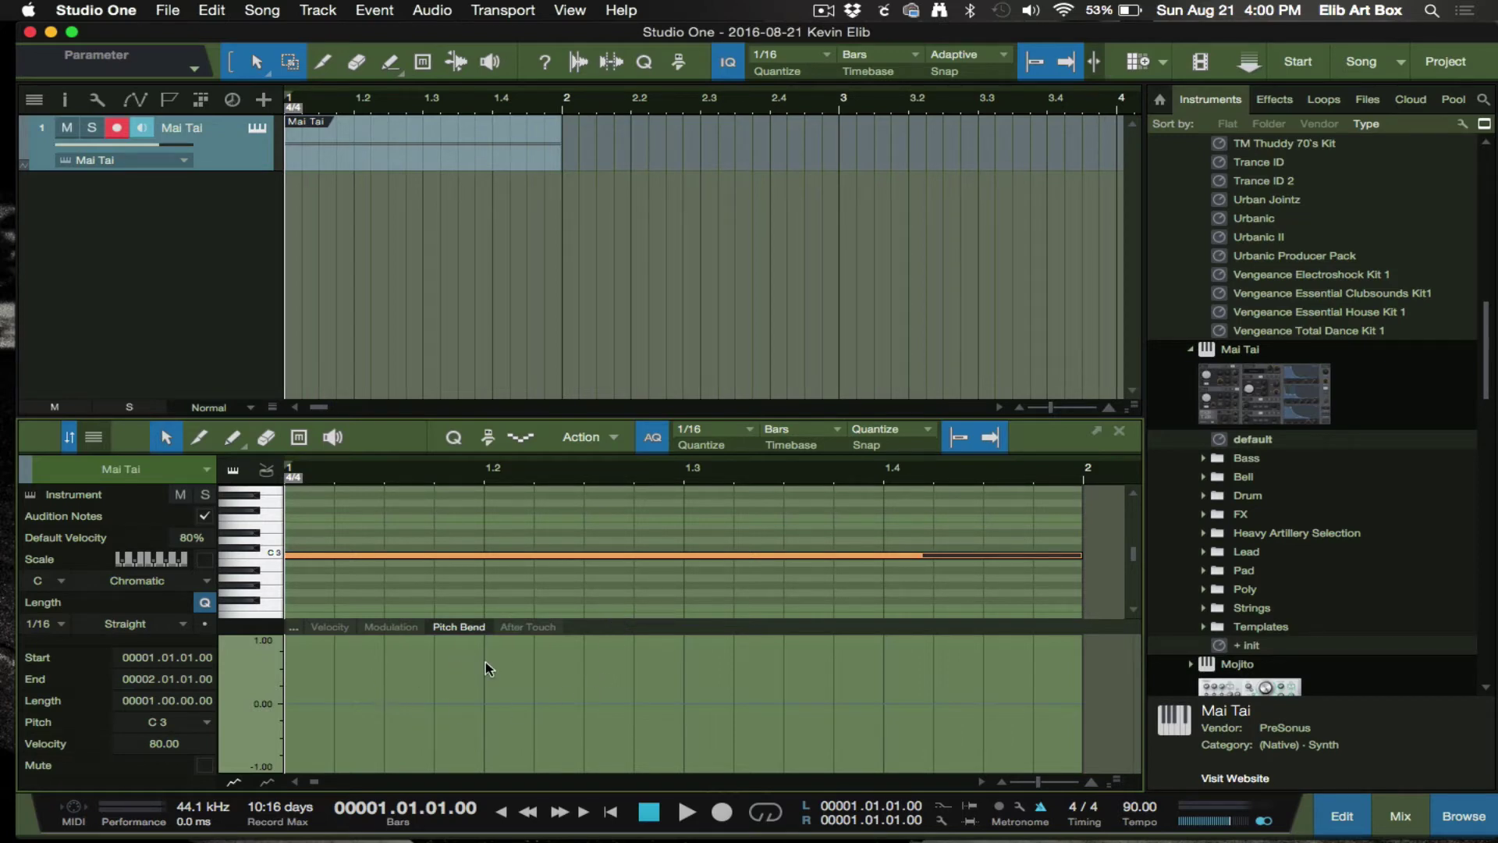
pyautogui.click(583, 703)
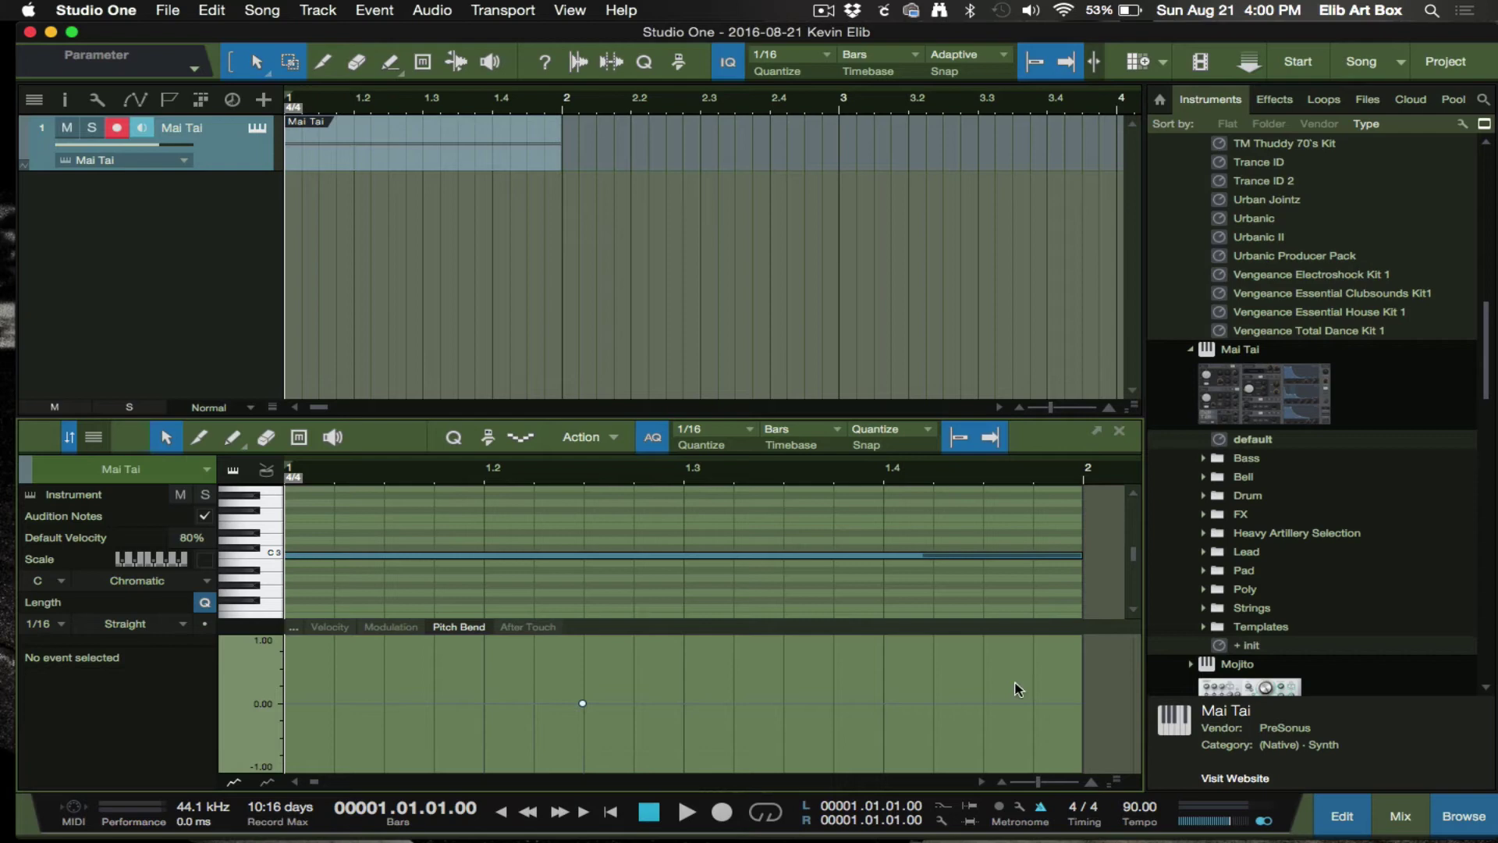
pyautogui.click(1075, 704)
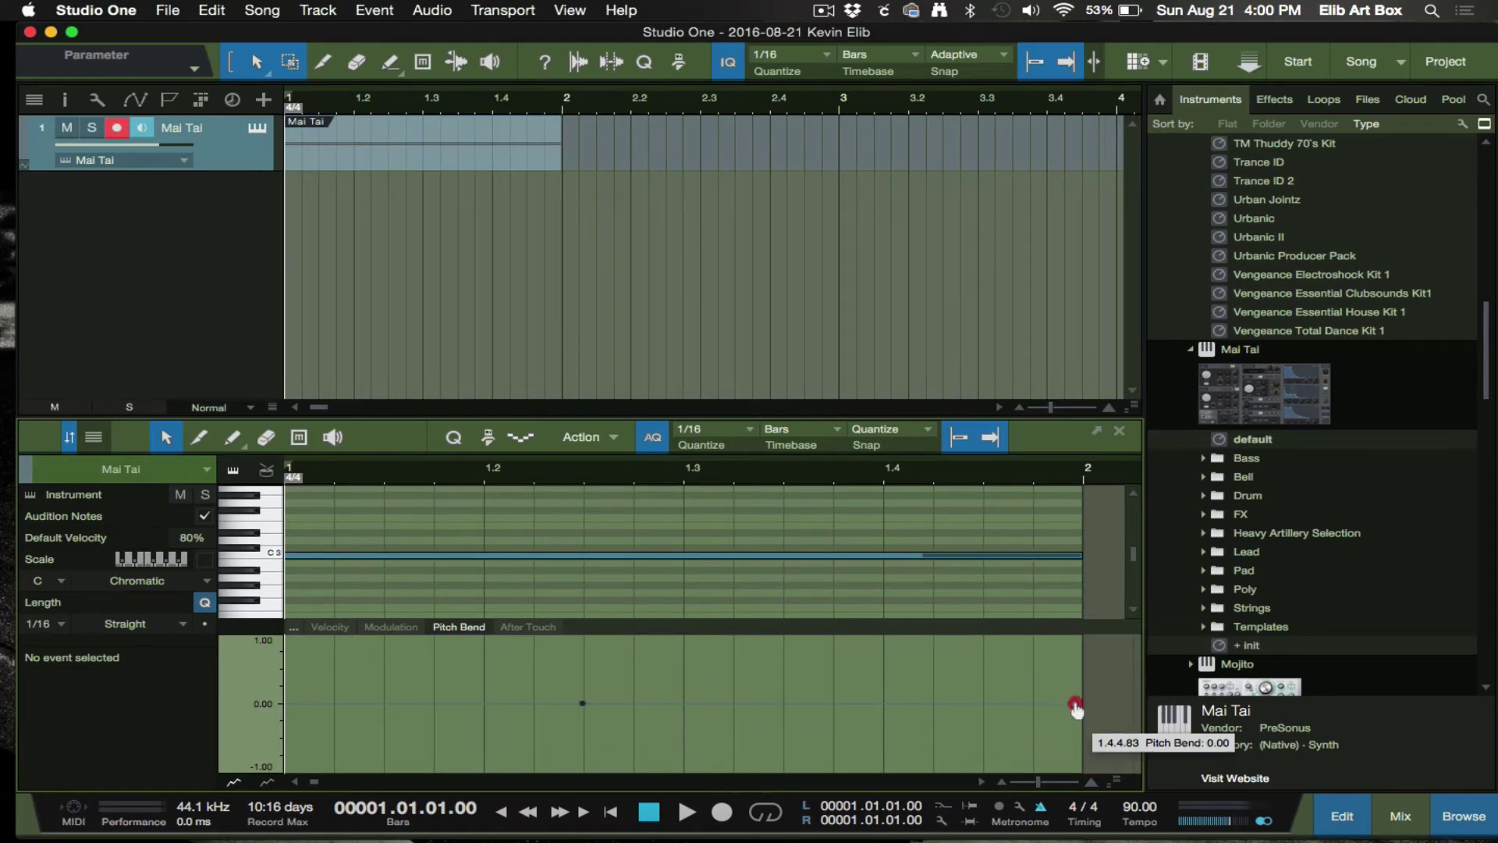
pyautogui.moveTo(1075, 704); pyautogui.dragTo(1073, 786)
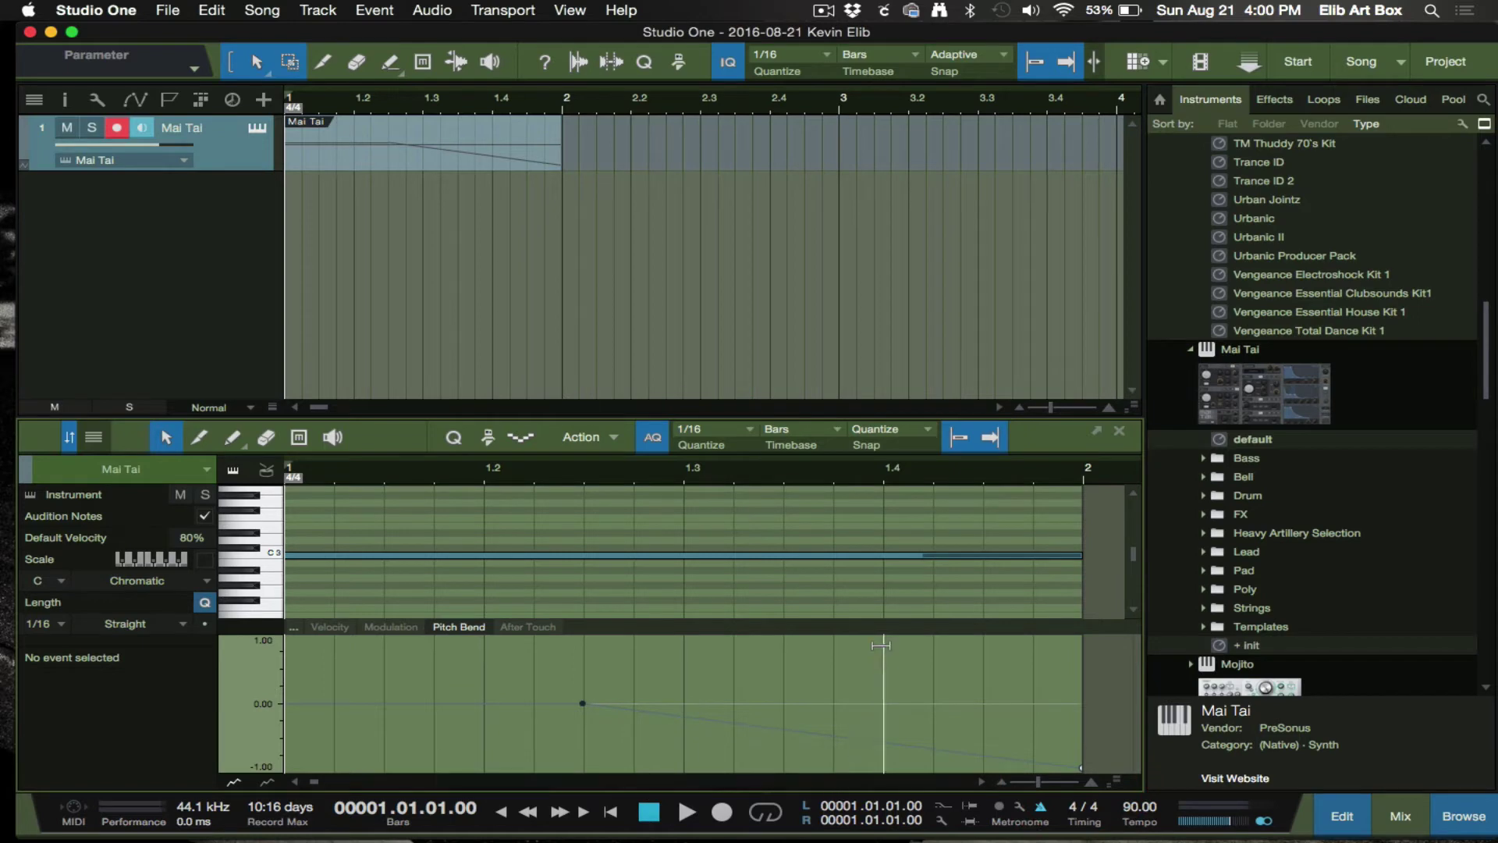
pyautogui.press('space')
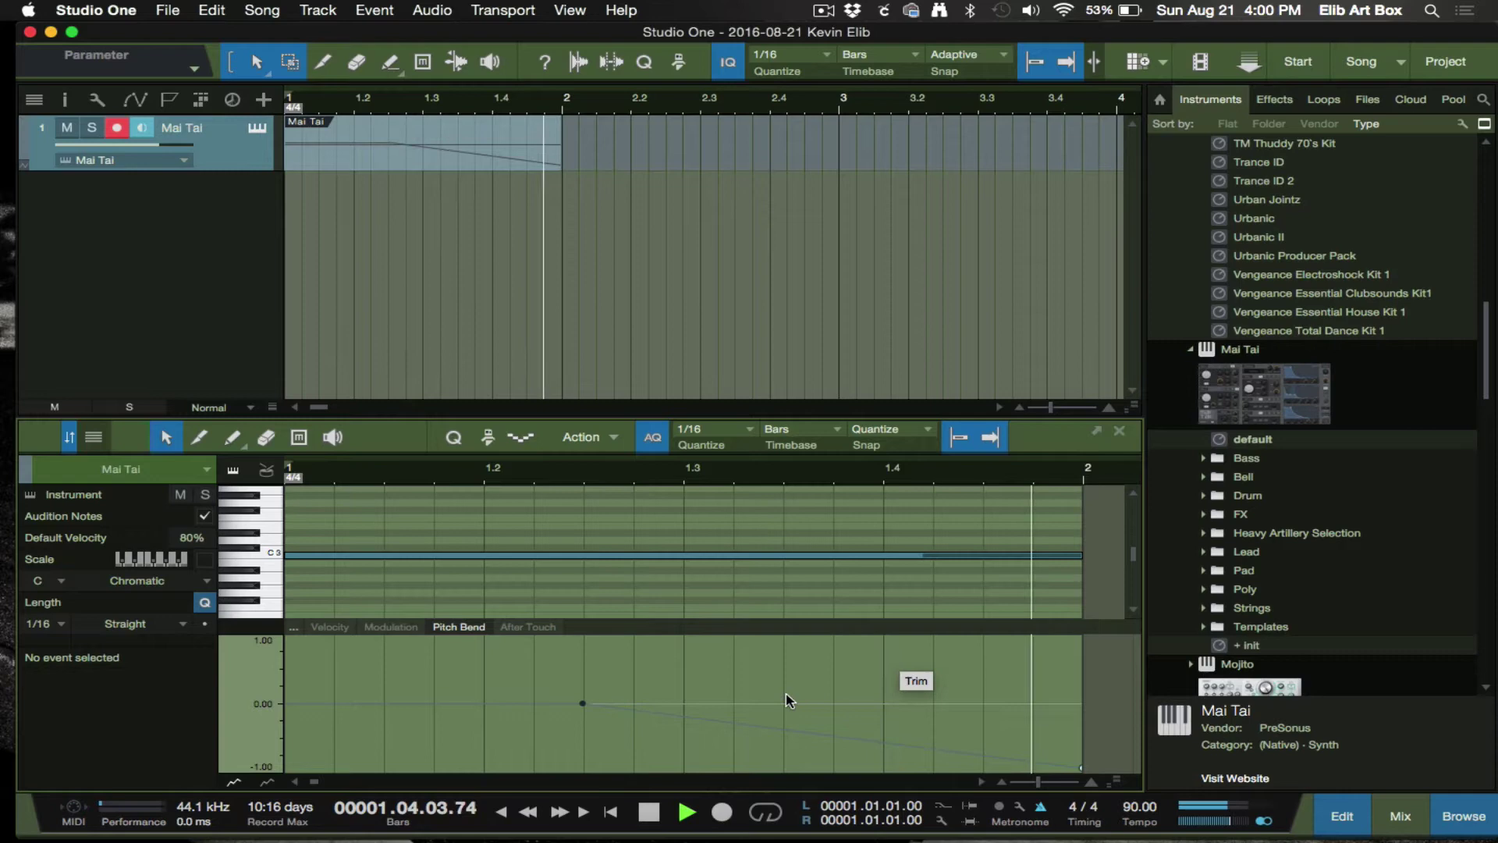
pyautogui.press('space')
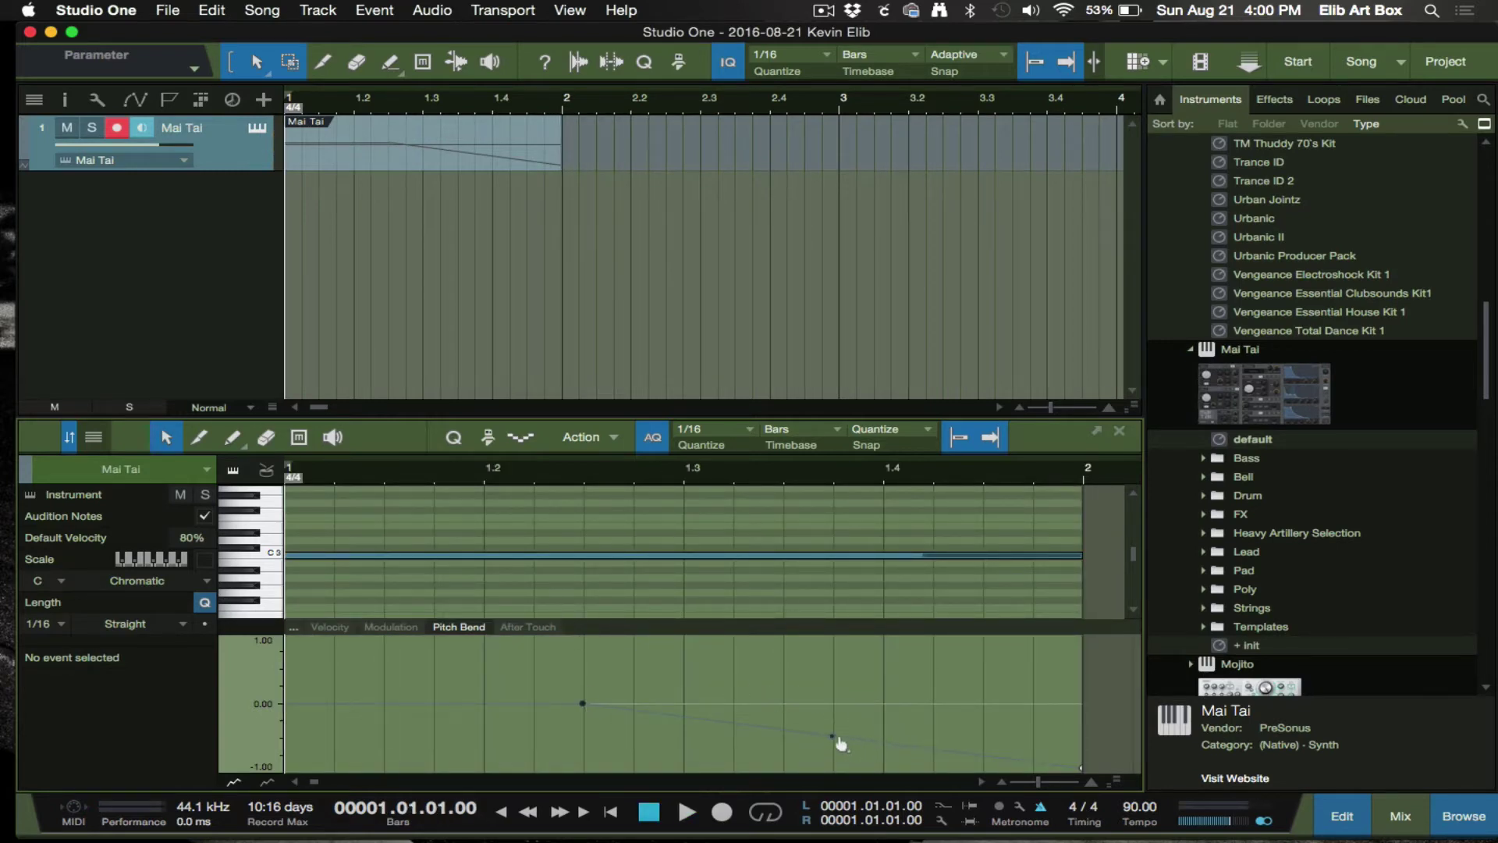
# Bend the pitch-bend line into a curve, pull it down, raise its end point, auditioning each change
pyautogui.moveTo(834, 742); pyautogui.dragTo(837, 724)
pyautogui.press('space')
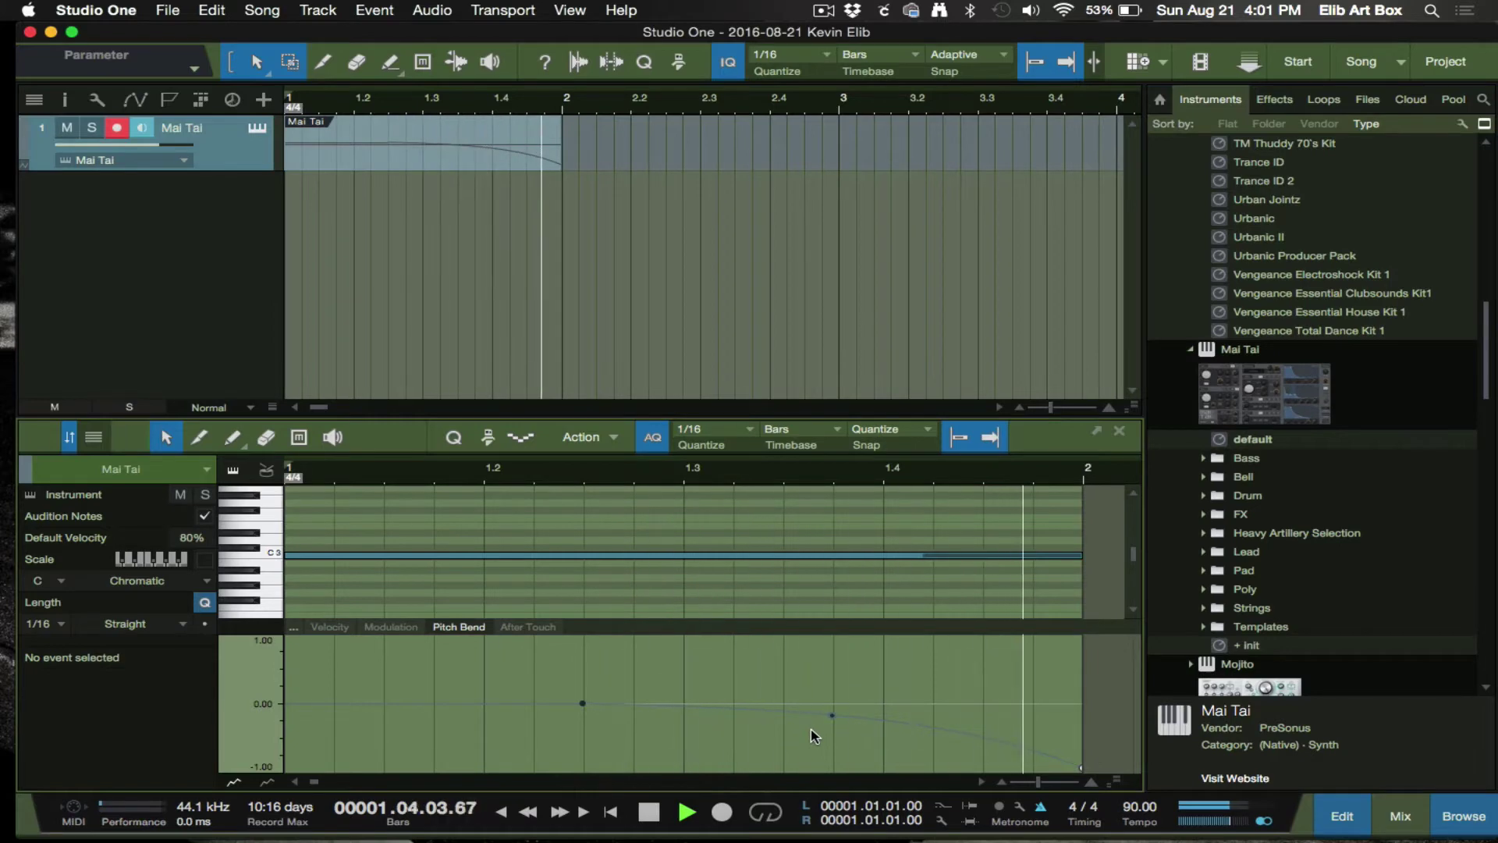
pyautogui.press('space')
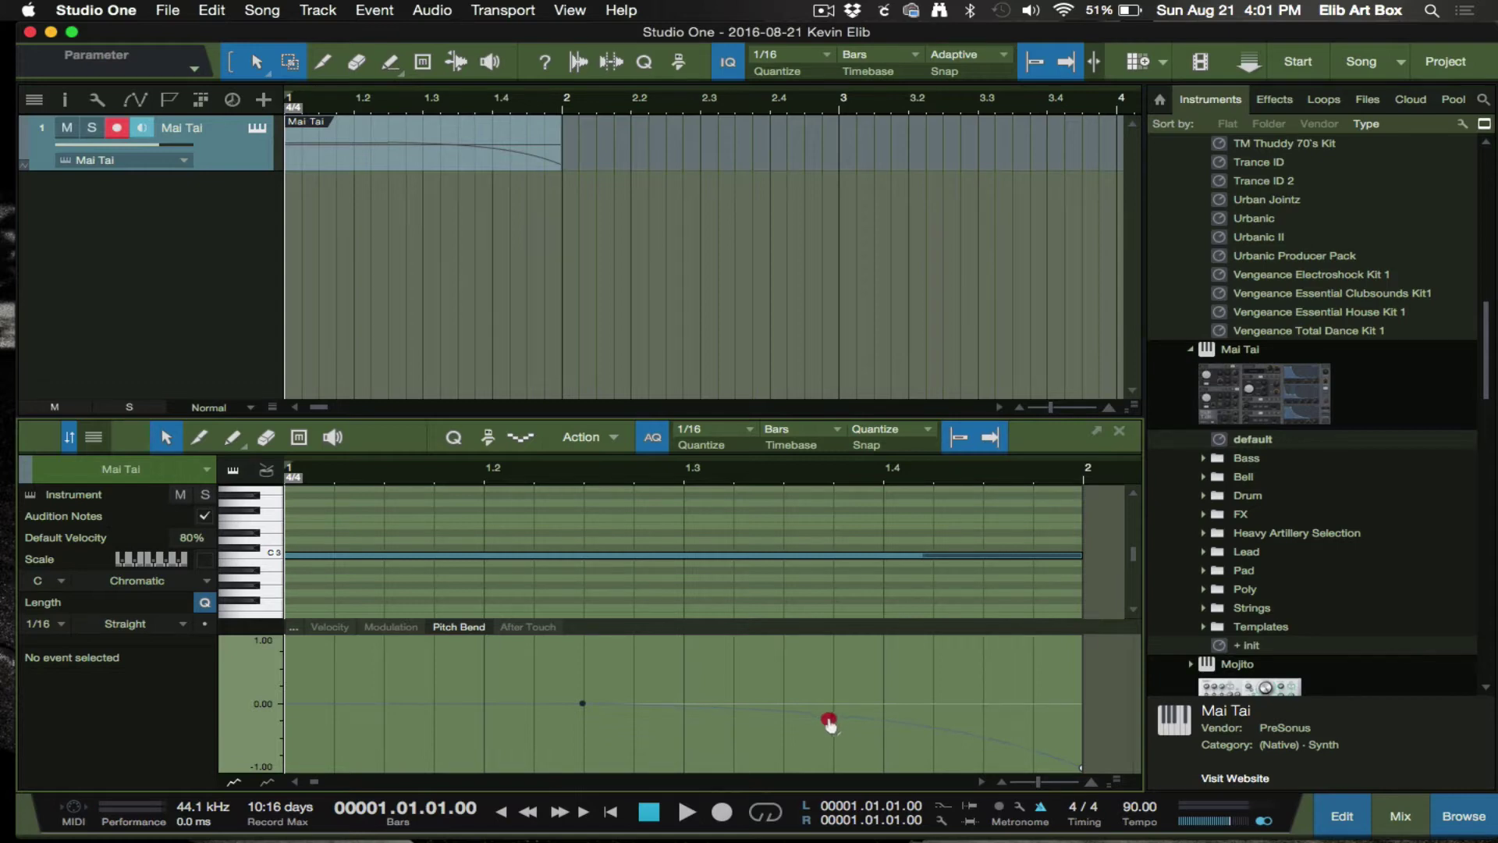
pyautogui.moveTo(829, 720); pyautogui.dragTo(762, 758)
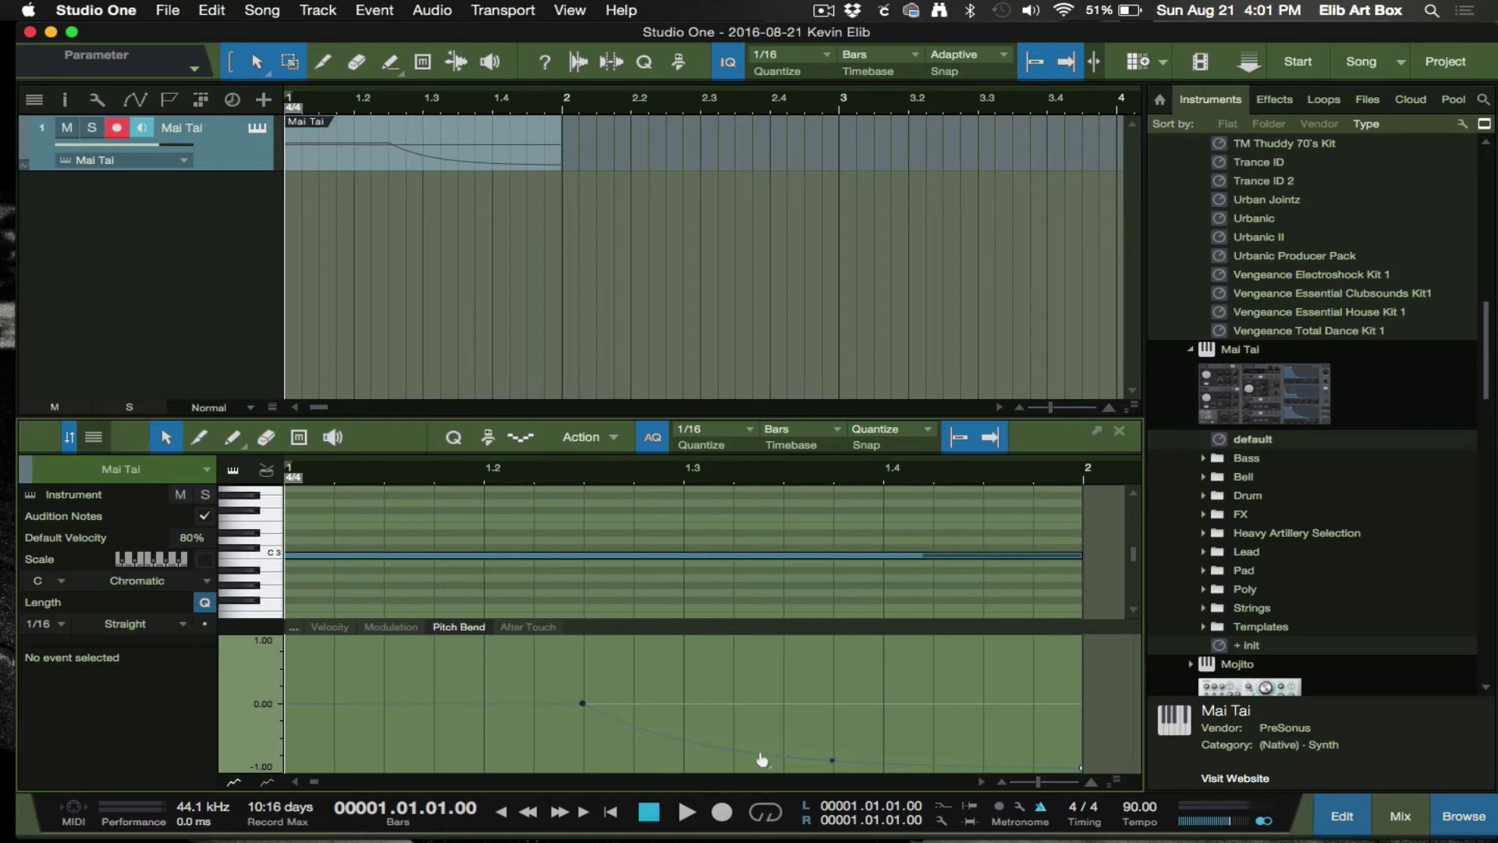
pyautogui.click(762, 759)
pyautogui.press('space')
pyautogui.moveTo(834, 763); pyautogui.dragTo(833, 729)
pyautogui.press('space')
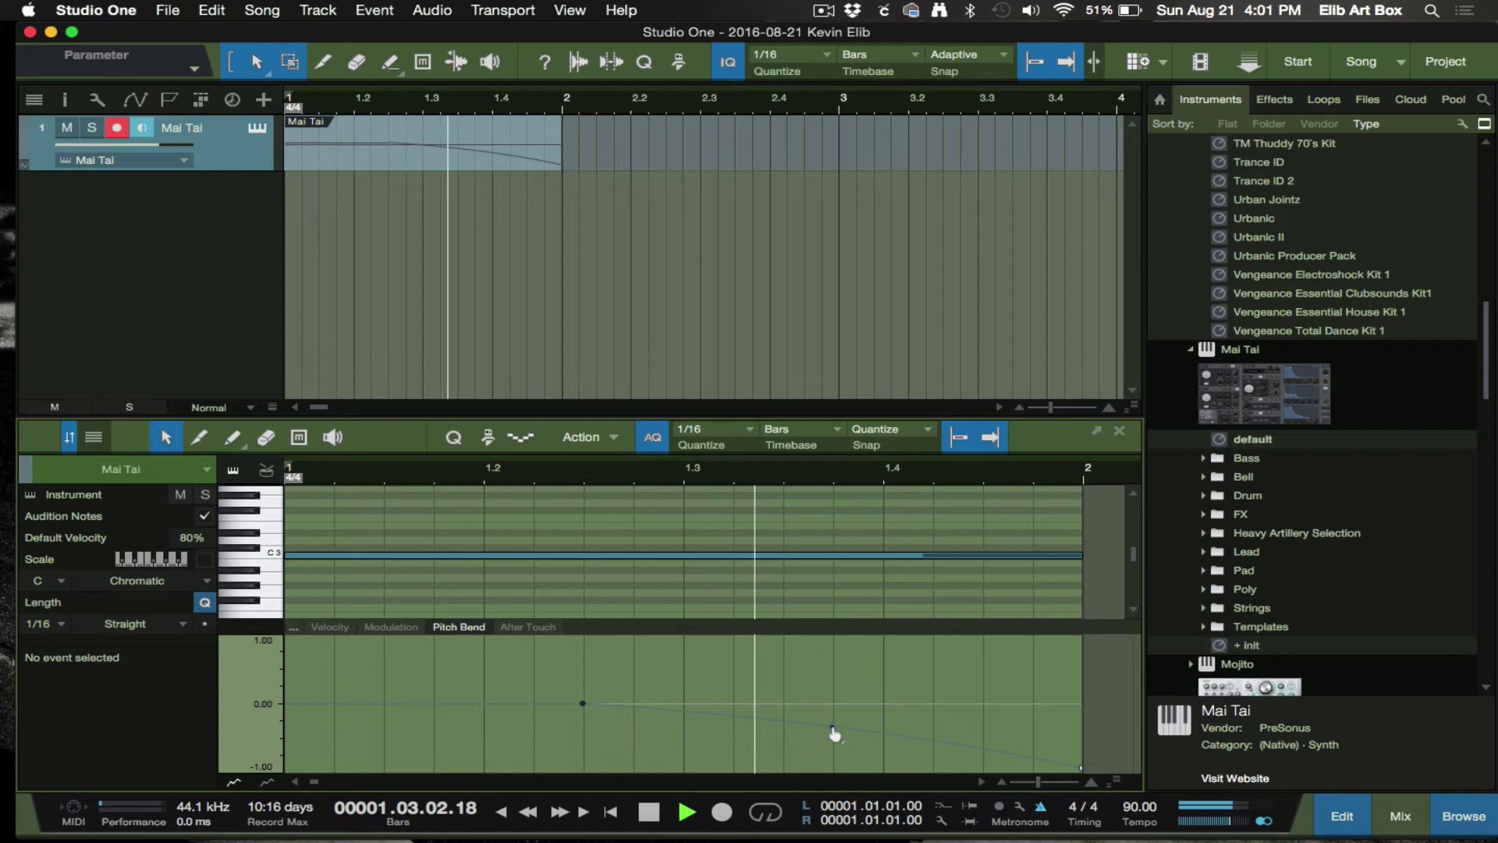
pyautogui.press('space')
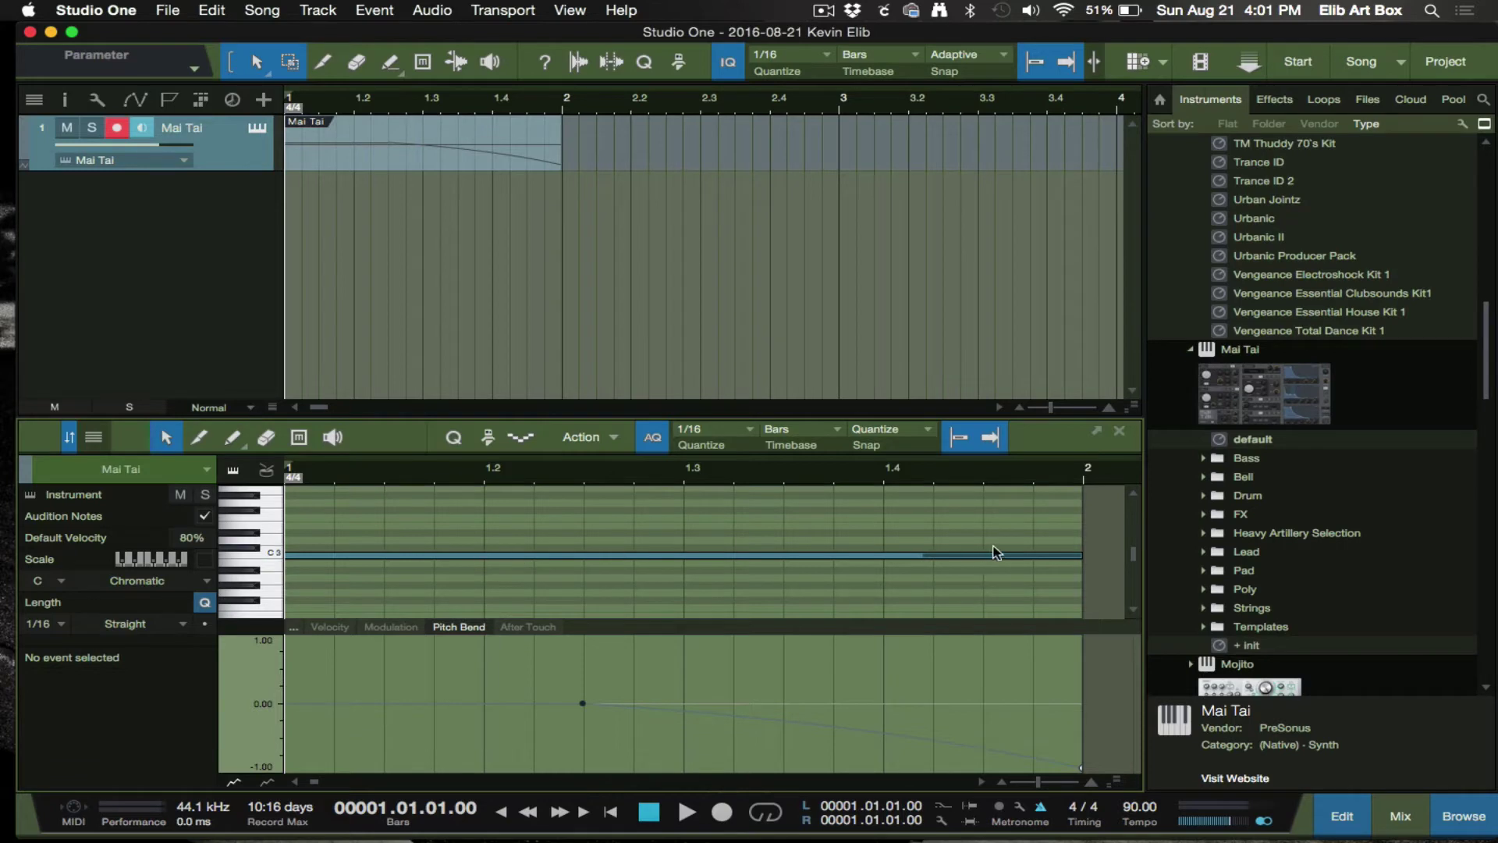
# Shorten the C3 note and part to bar 1.3, bending from 0.00 at 1.2 down to -1.00, then play
pyautogui.moveTo(1078, 560); pyautogui.dragTo(685, 578)
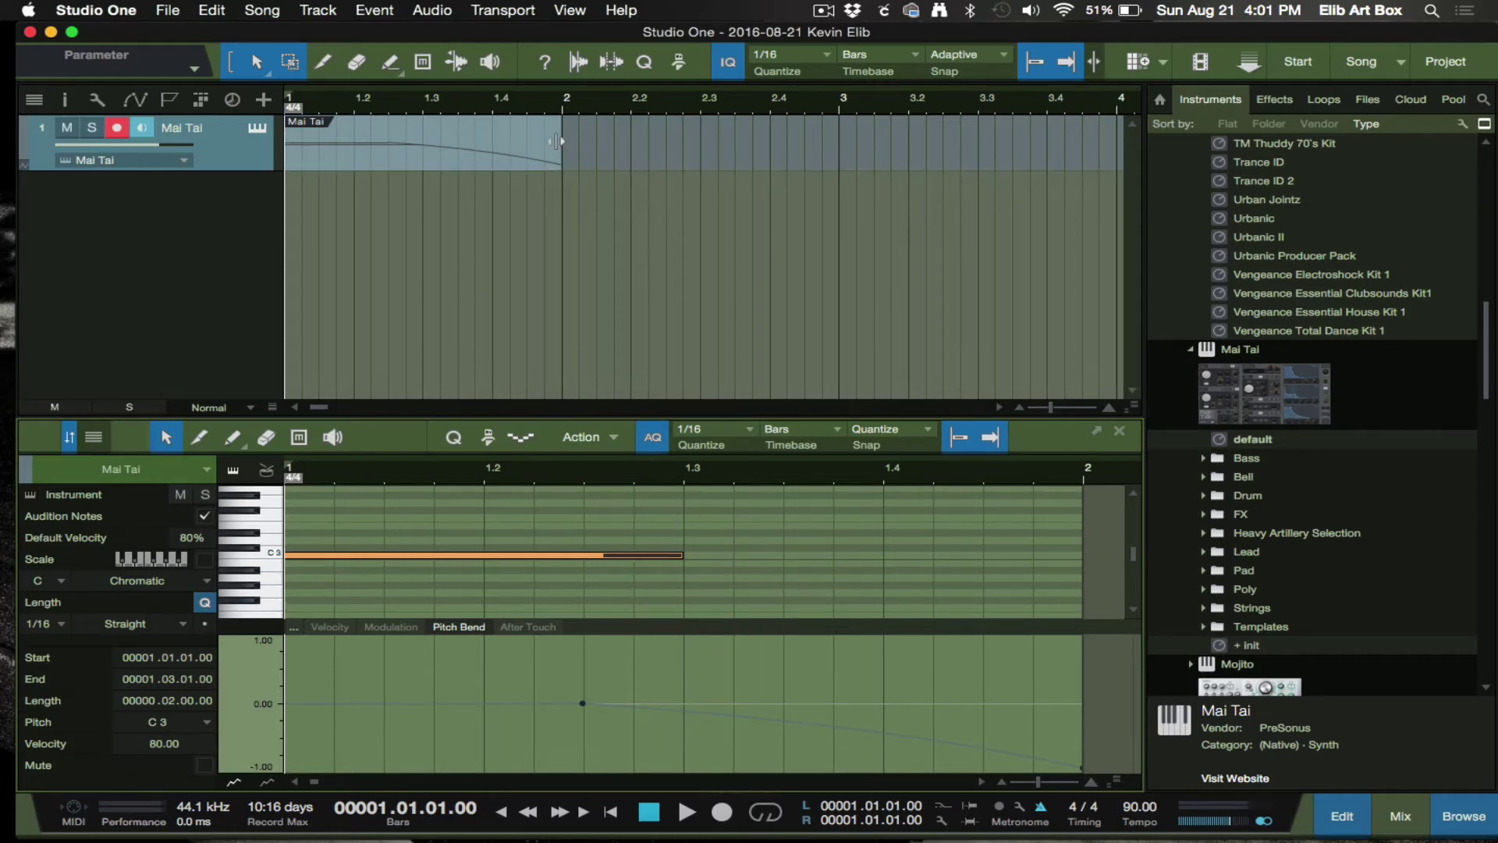
pyautogui.moveTo(559, 152); pyautogui.dragTo(415, 158)
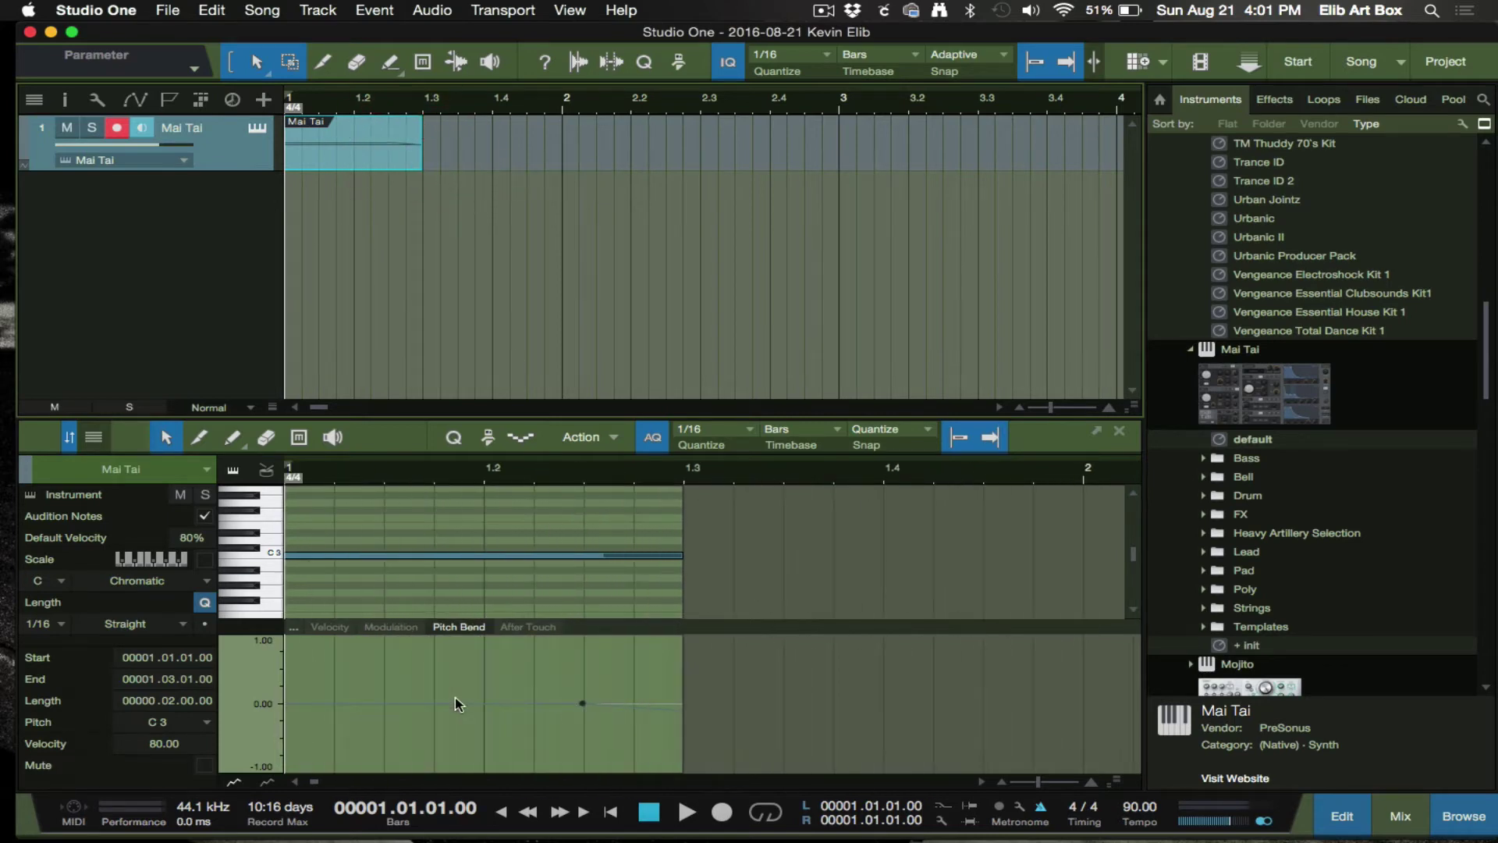
pyautogui.click(584, 703)
pyautogui.moveTo(586, 713); pyautogui.dragTo(433, 703)
pyautogui.click(671, 719)
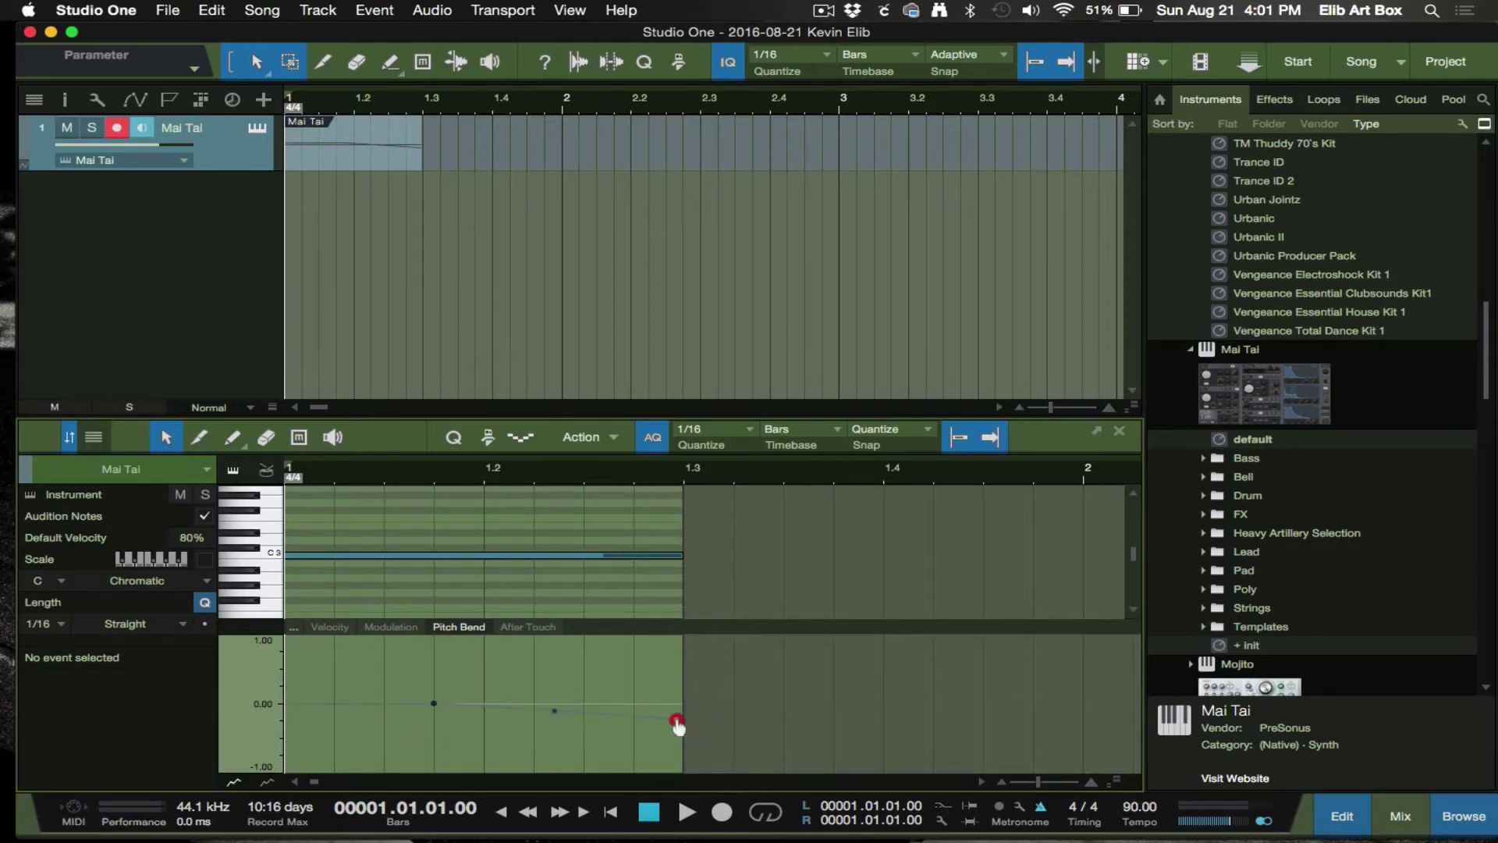
pyautogui.moveTo(669, 716); pyautogui.dragTo(669, 783)
pyautogui.press('space')
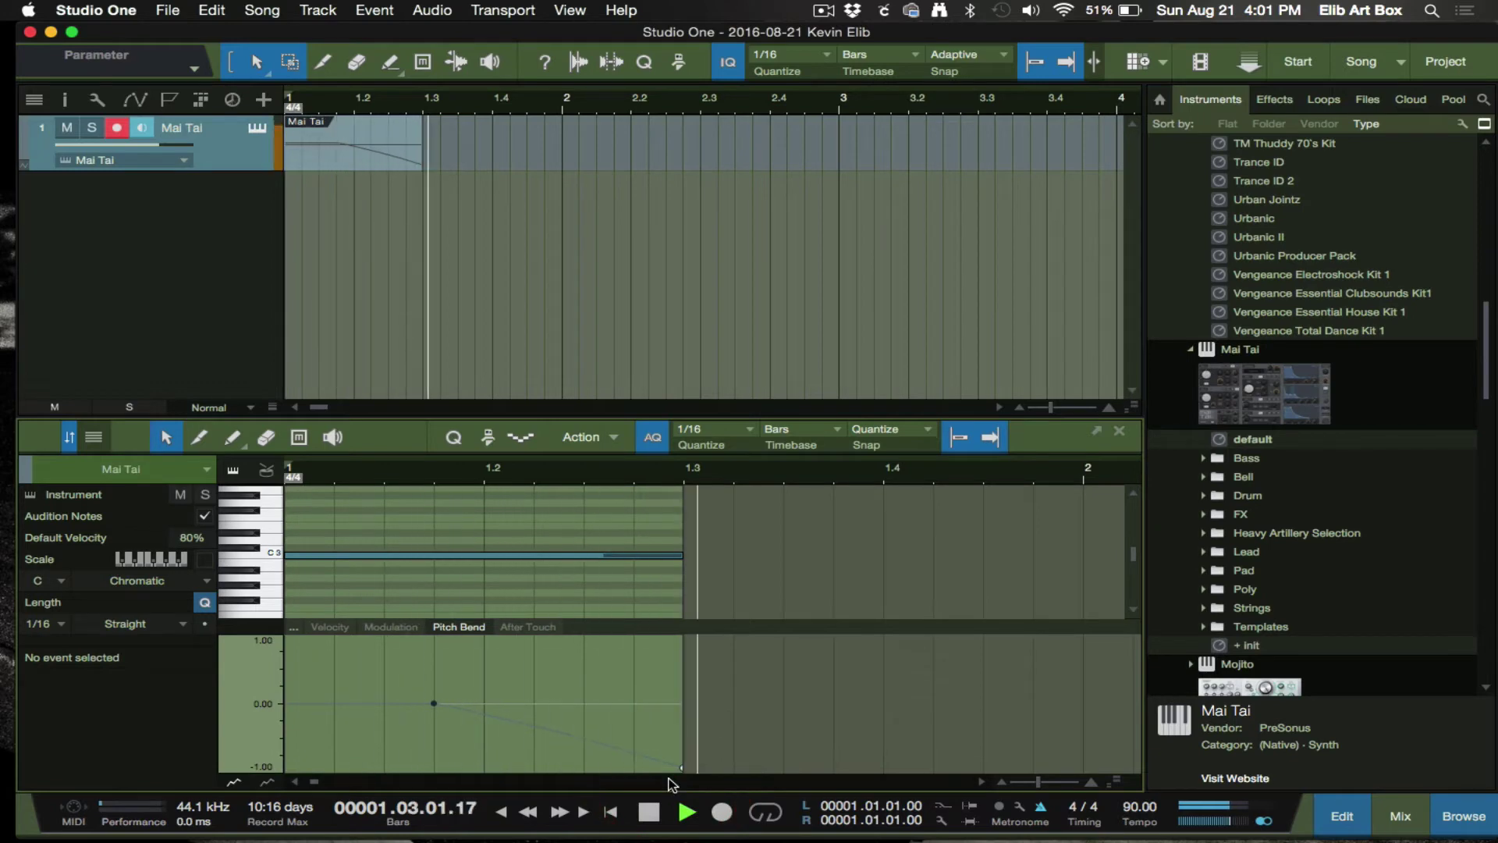
pyautogui.press('space')
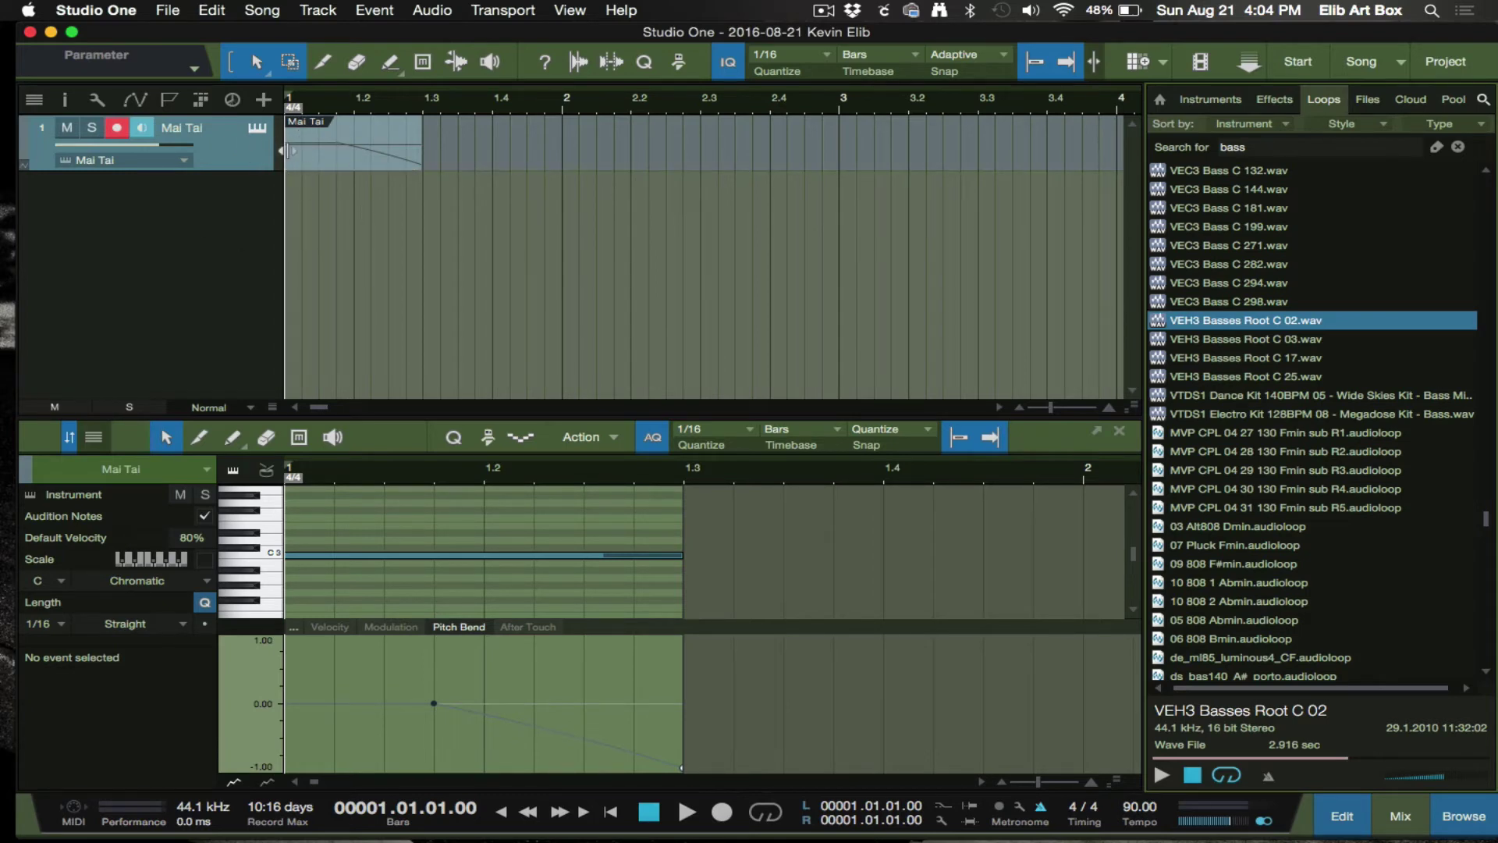
# Mute the Mai Tai track and preview VEC3 and VEH3 bass samples, settling on VEH3 Basses Root C 03
pyautogui.click(67, 127)
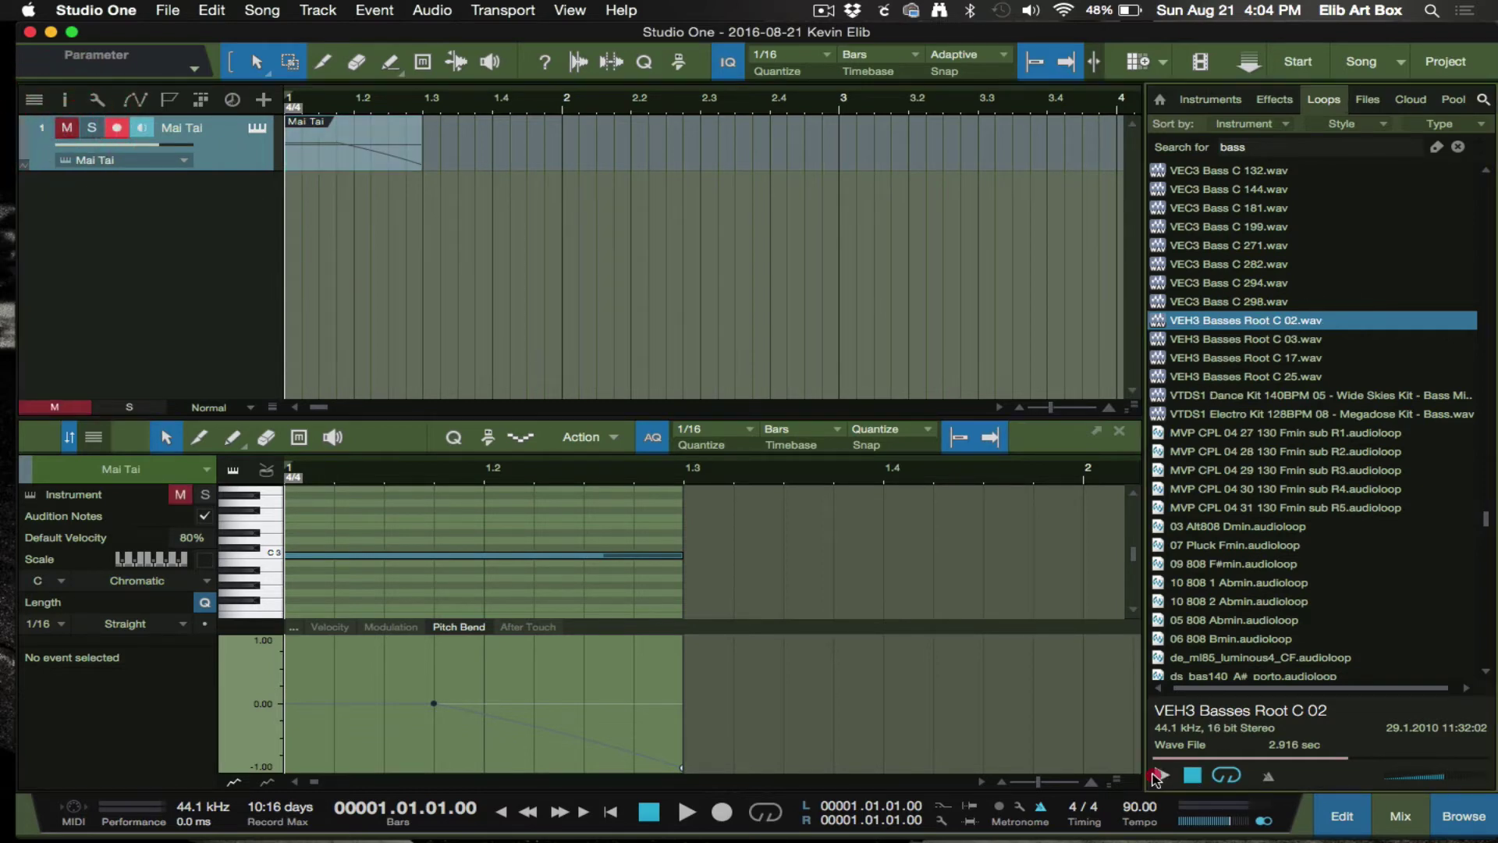
pyautogui.click(1161, 775)
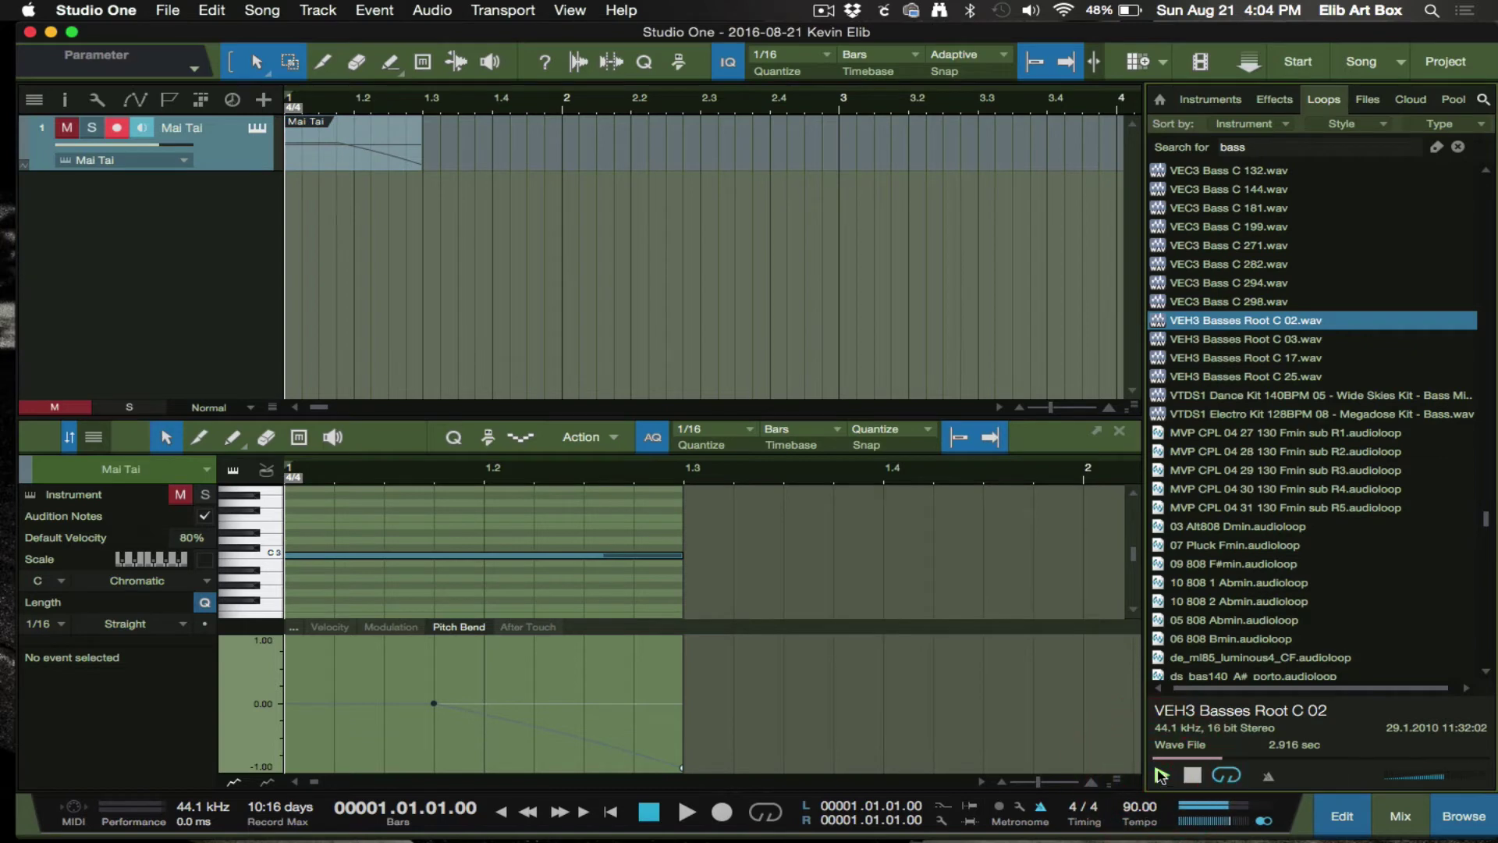
pyautogui.click(1231, 304)
pyautogui.click(1228, 282)
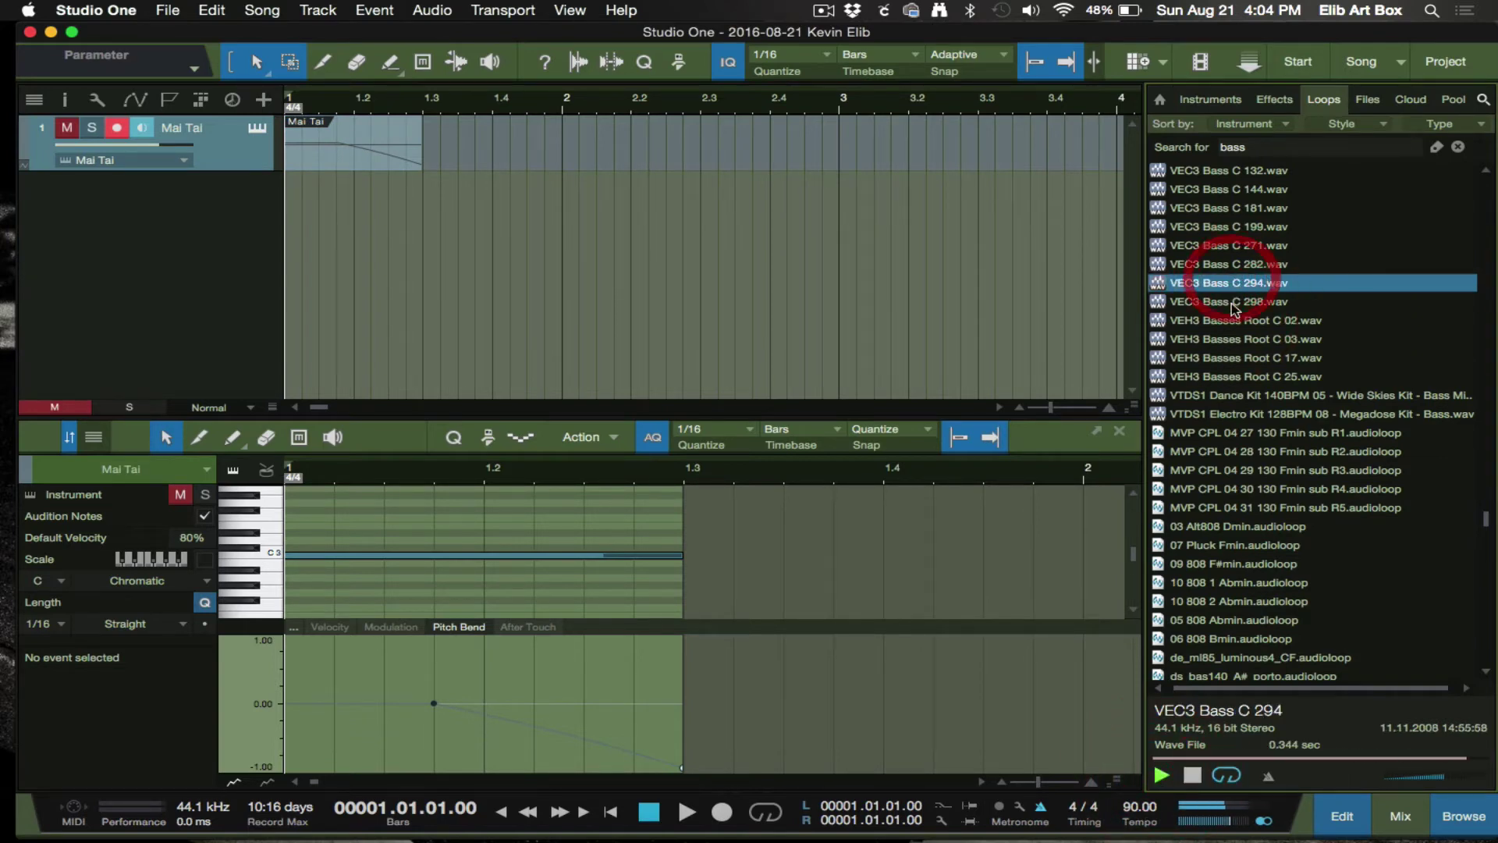
pyautogui.click(1228, 320)
pyautogui.press('Down')
pyautogui.press('Down')
pyautogui.press('Down')
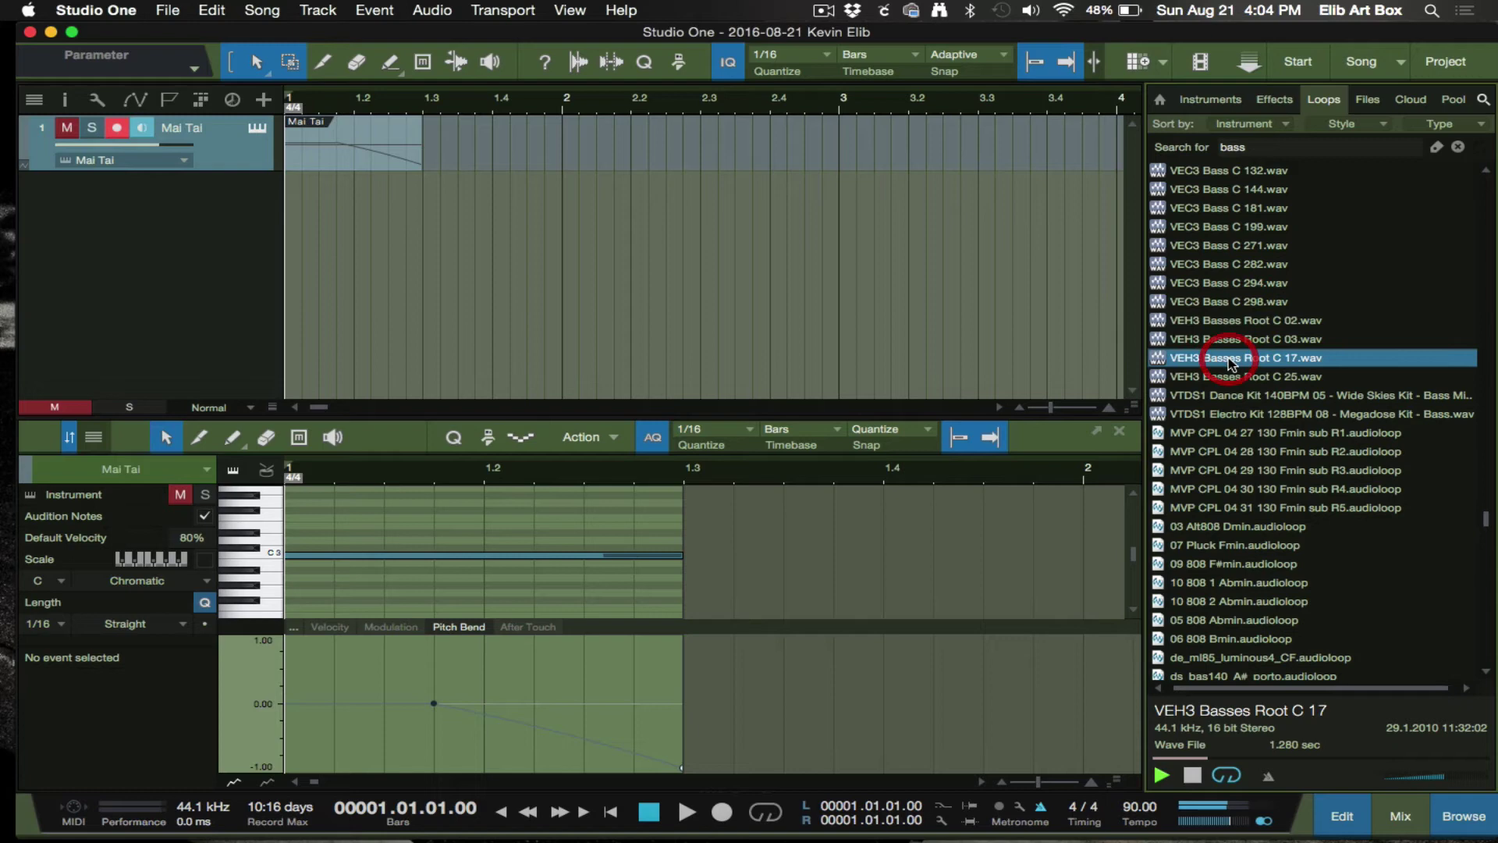
pyautogui.click(1231, 339)
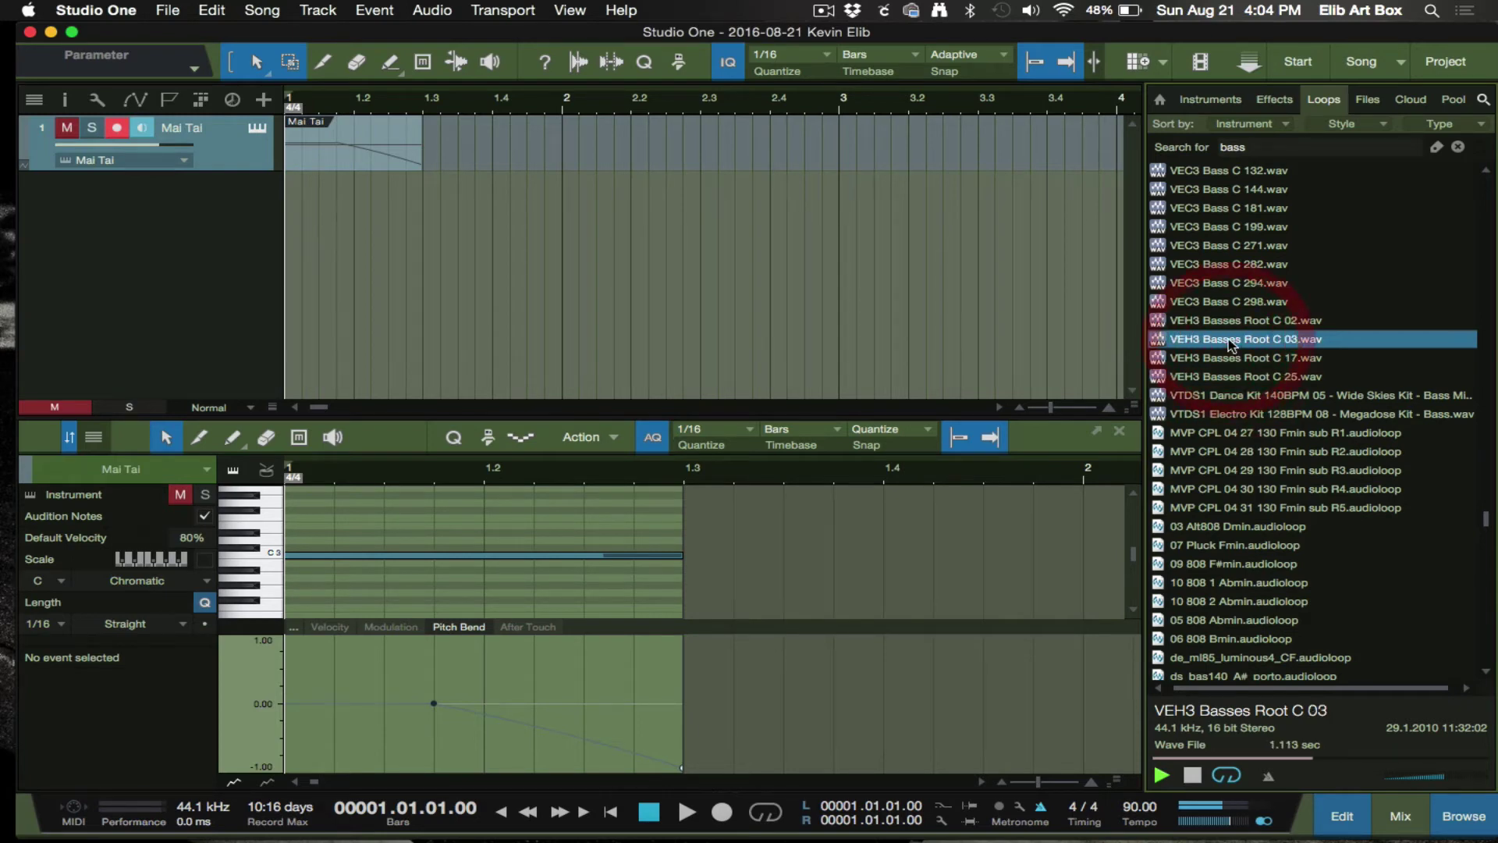
pyautogui.click(1243, 358)
pyautogui.click(1242, 341)
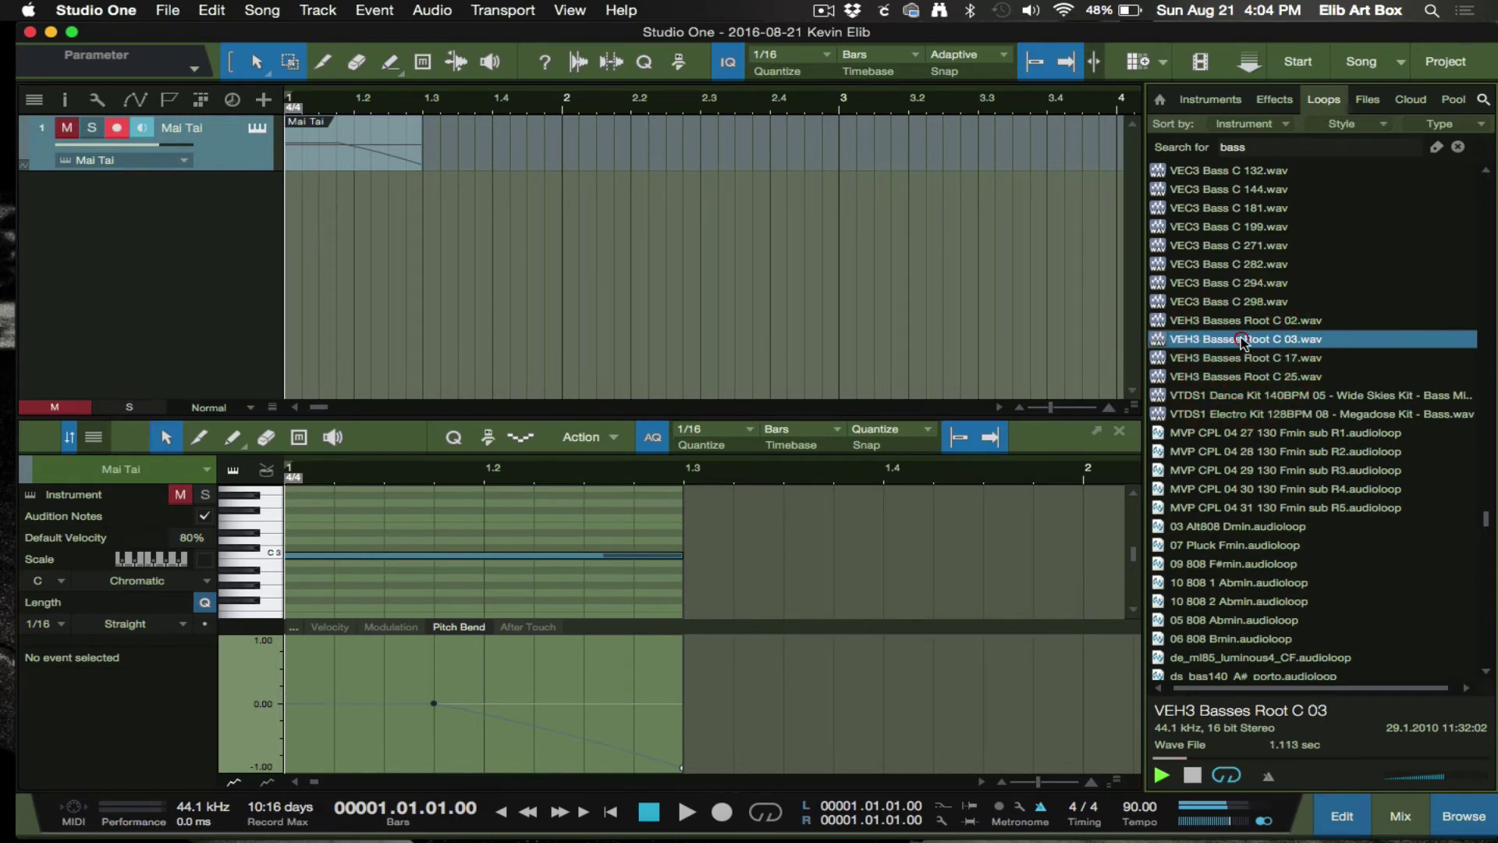
# Place VEH3 Basses Root C 03 at bar 2 on a new audio track, play it, and set its volume to -2.8
pyautogui.moveTo(1242, 341); pyautogui.dragTo(599, 286)
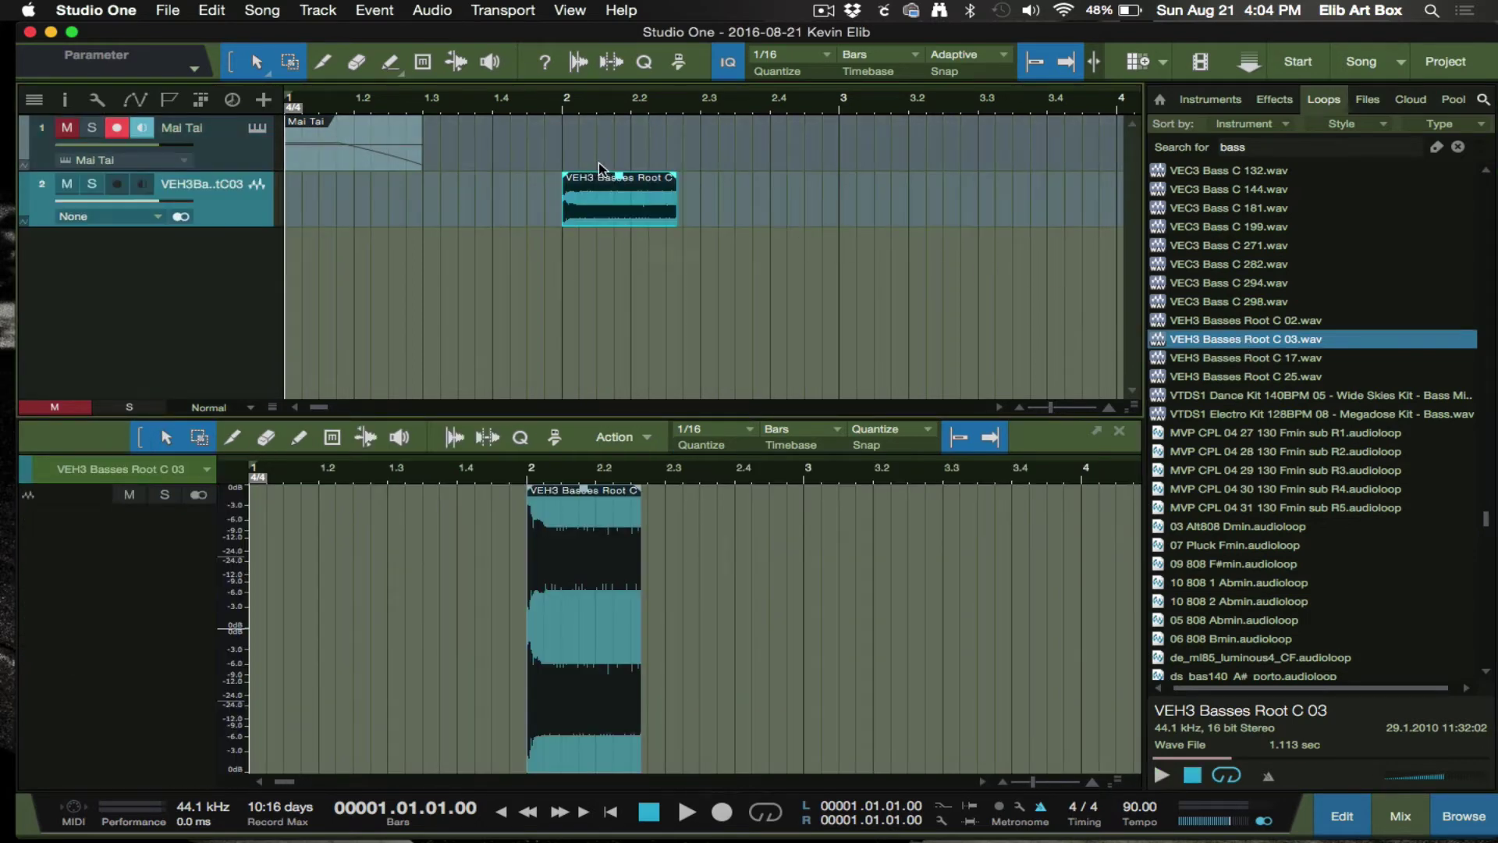
pyautogui.click(561, 107)
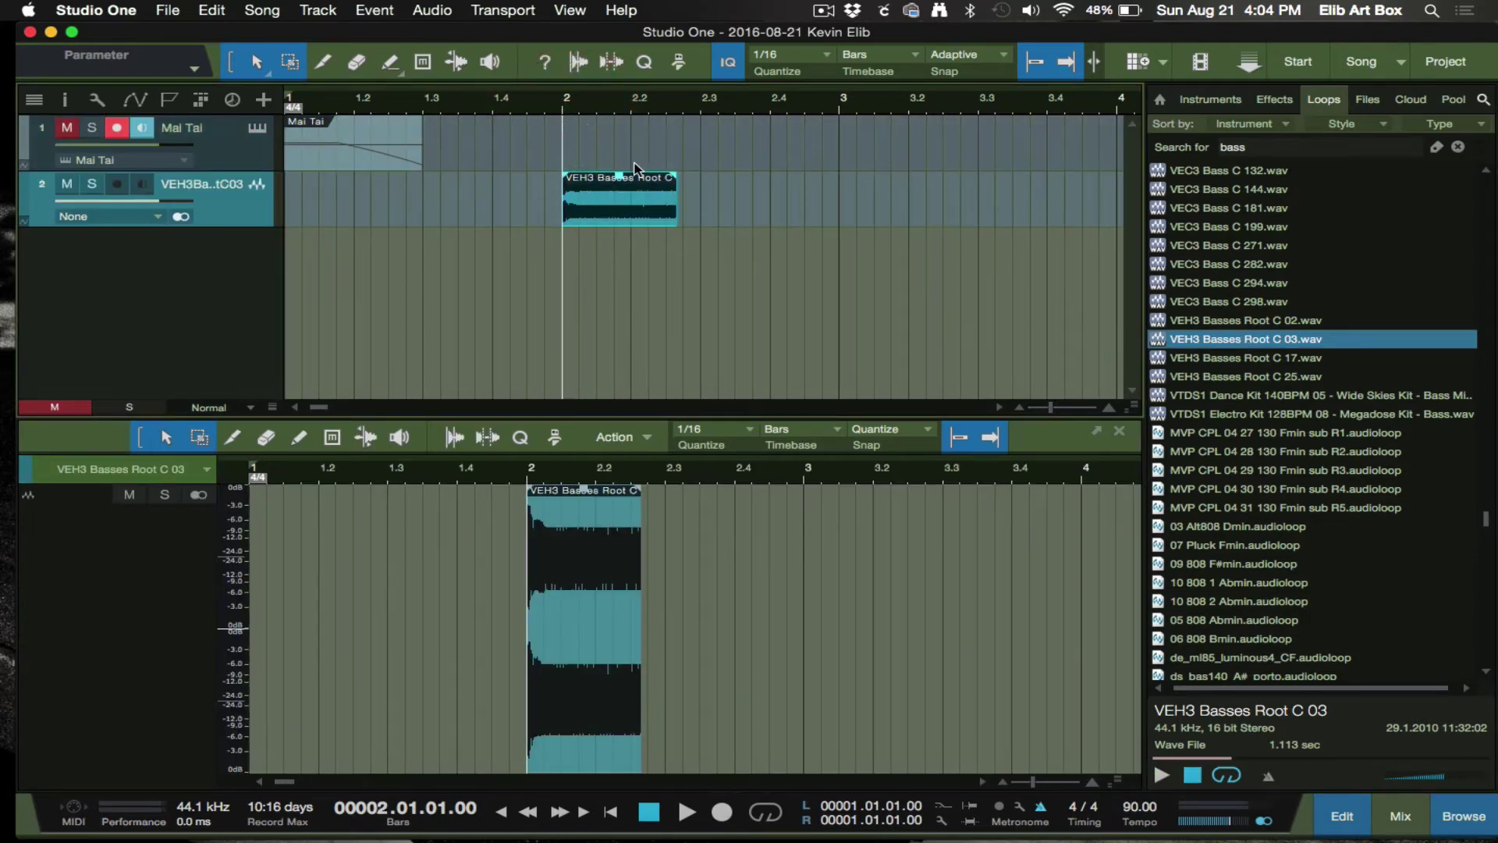
pyautogui.press('space')
pyautogui.press('space')
pyautogui.moveTo(153, 205); pyautogui.dragTo(148, 206)
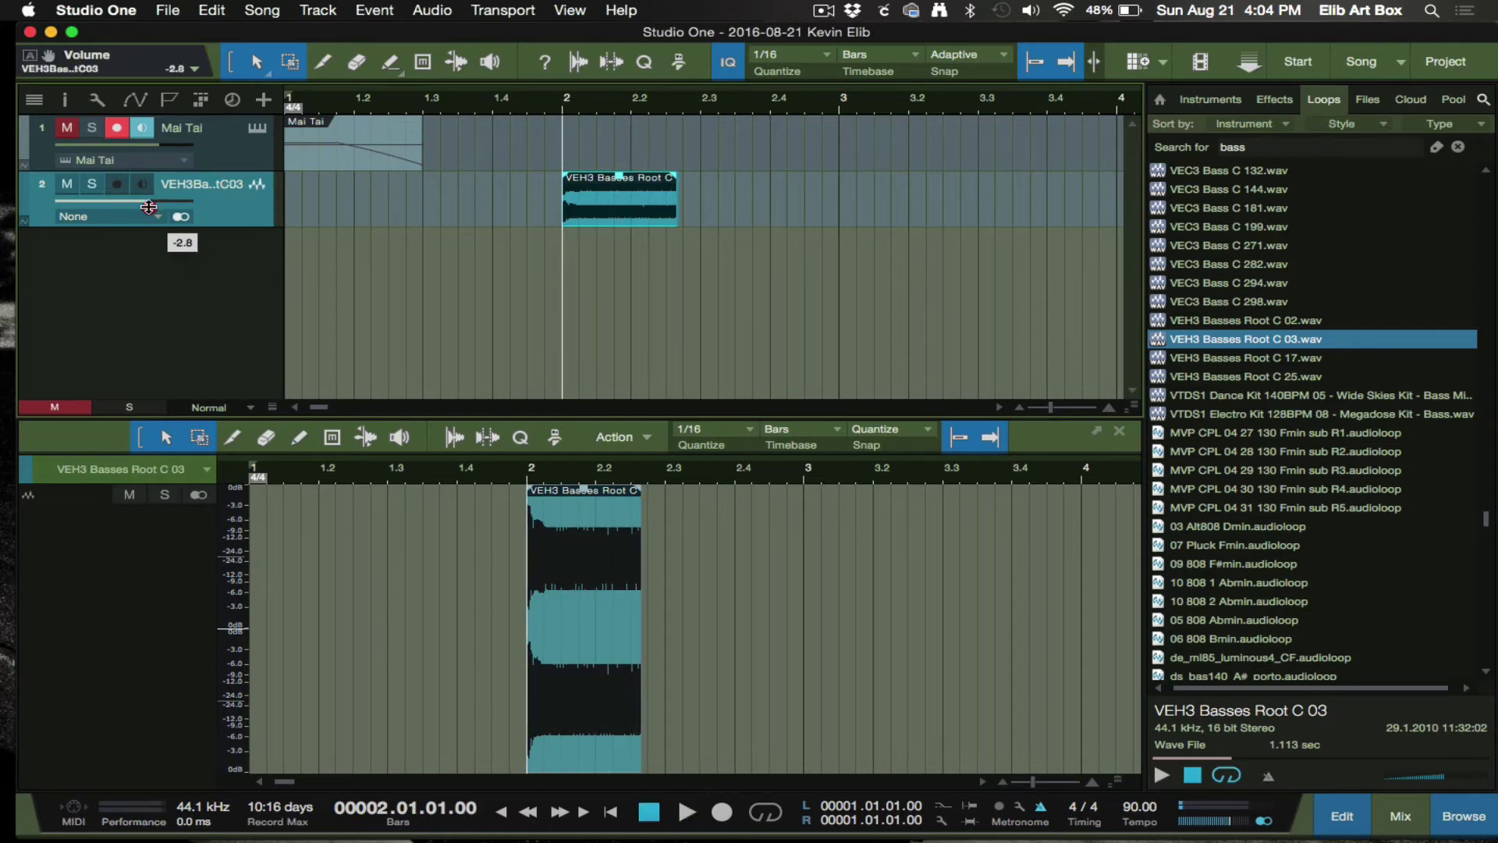
pyautogui.rightClick(638, 209)
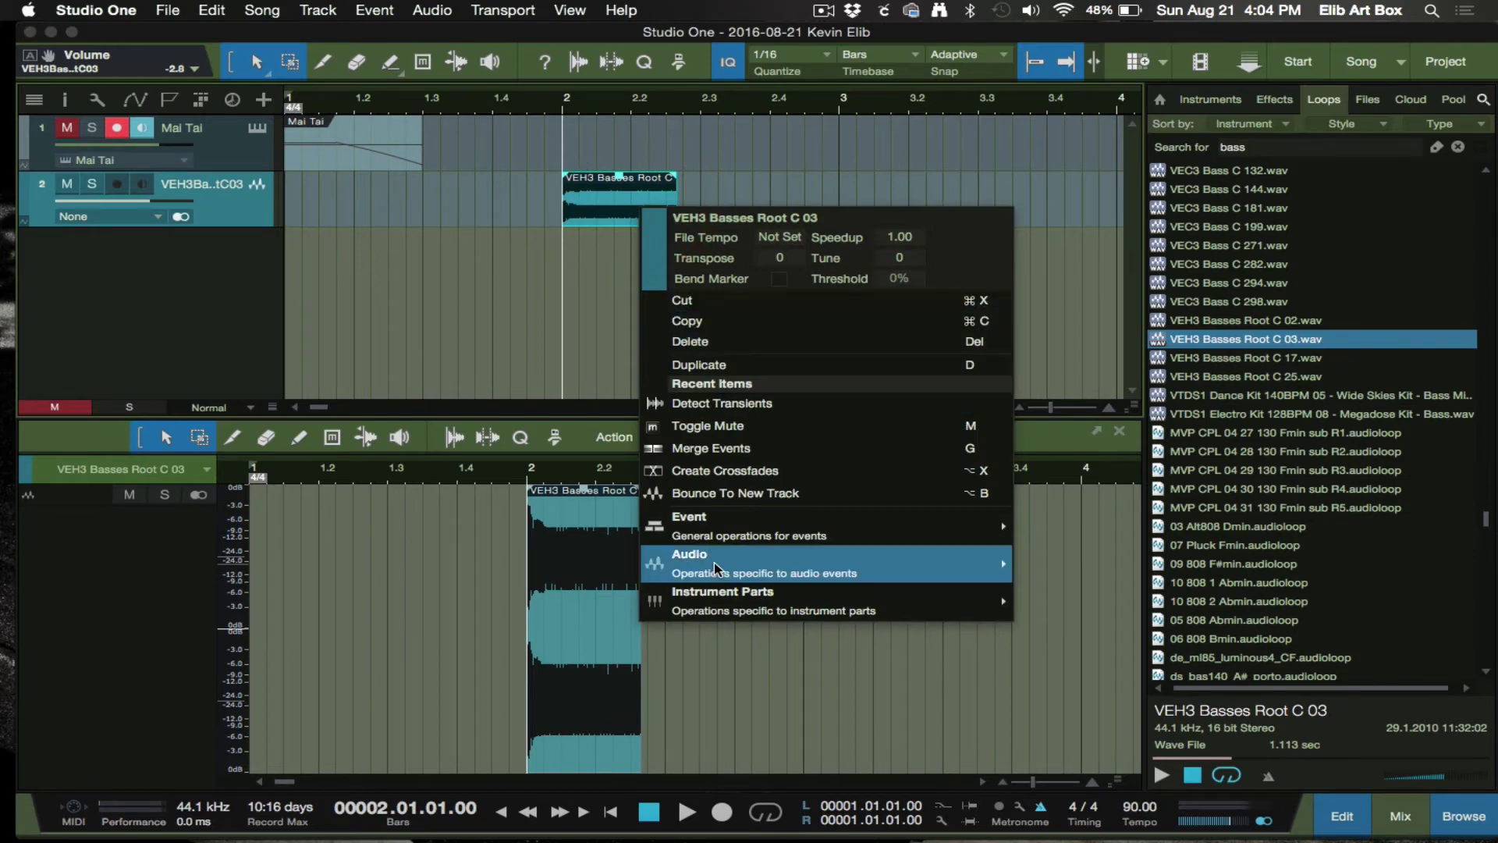
pyautogui.moveTo(799, 606)
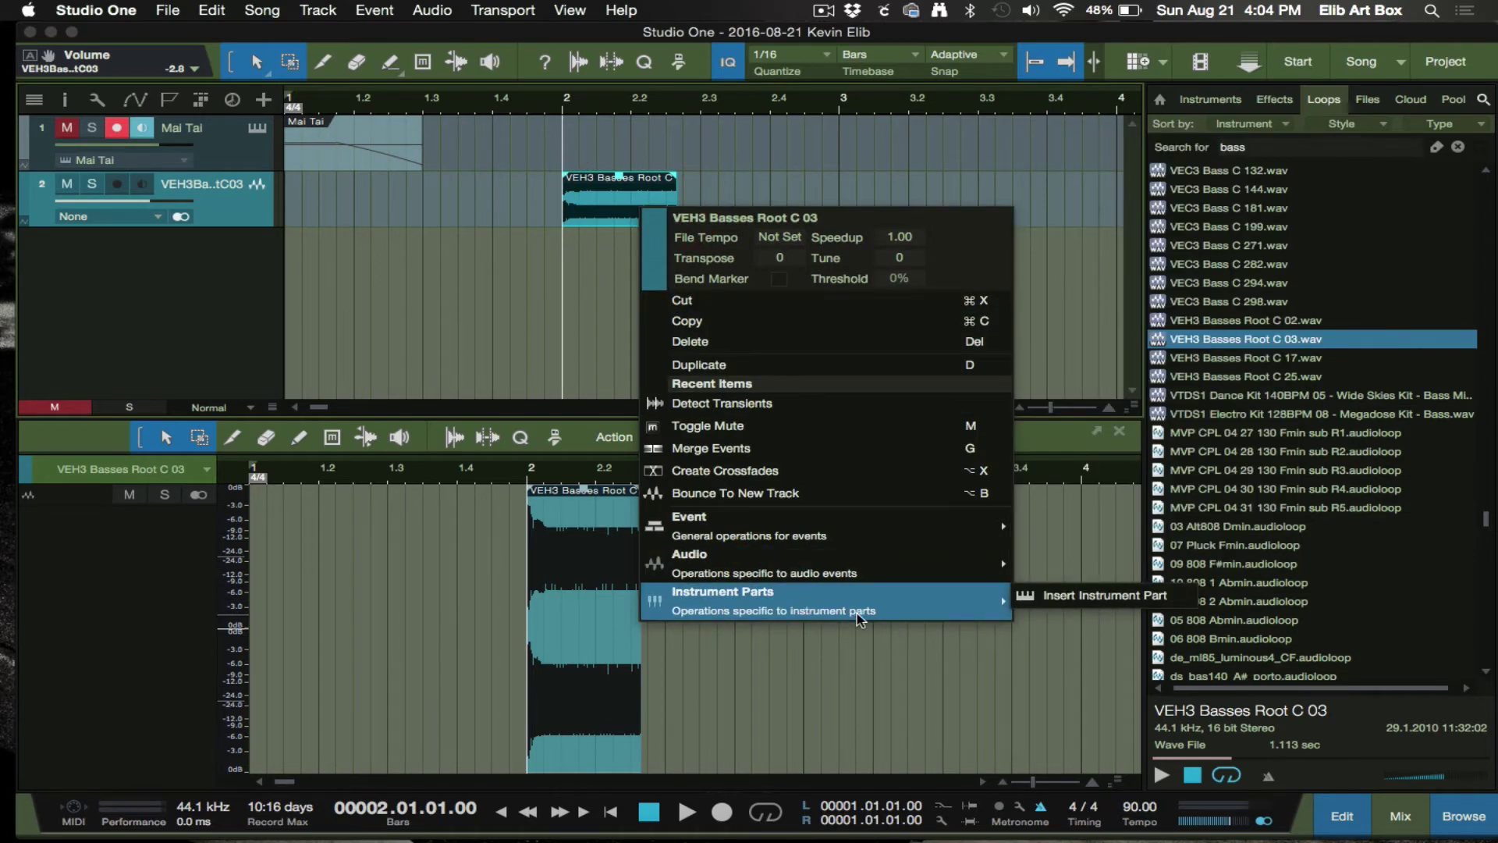
# Send the sample to a new SampleOne instrument, move its window down, and play from bar 2
pyautogui.moveTo(956, 569)
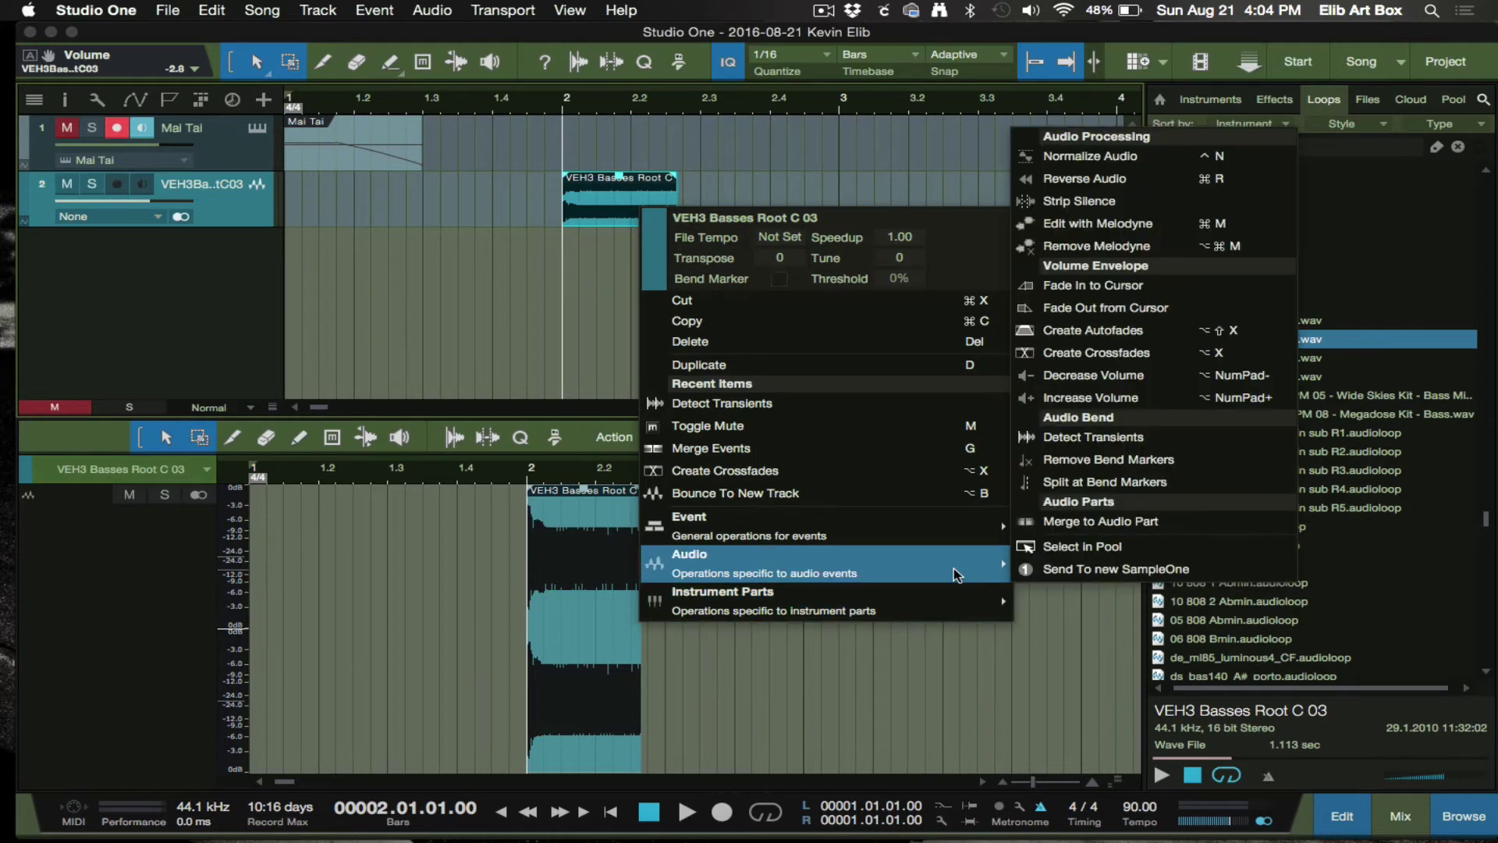
pyautogui.click(1123, 572)
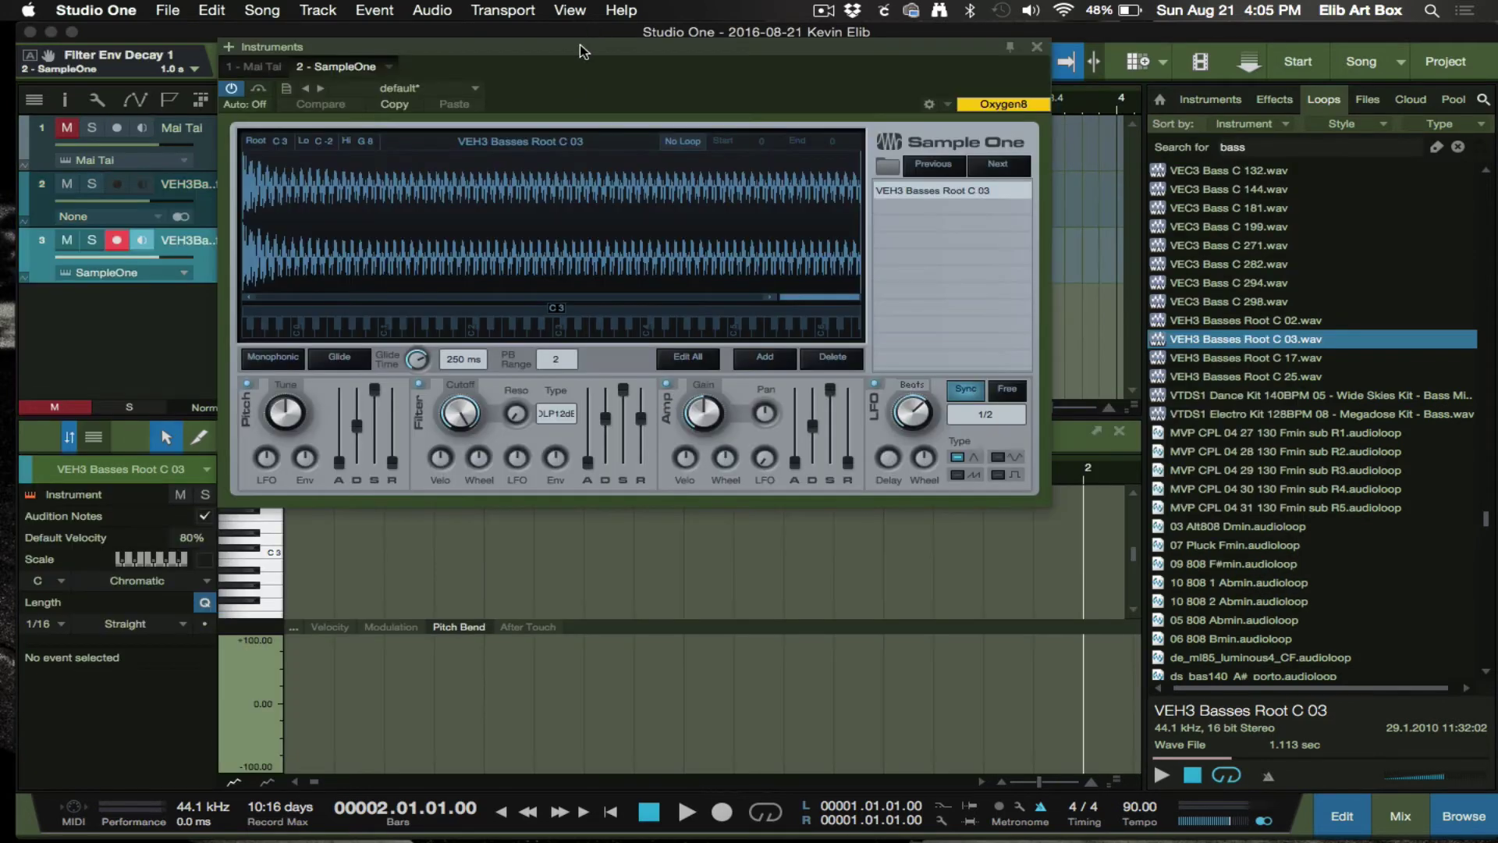
pyautogui.moveTo(563, 53); pyautogui.dragTo(702, 288)
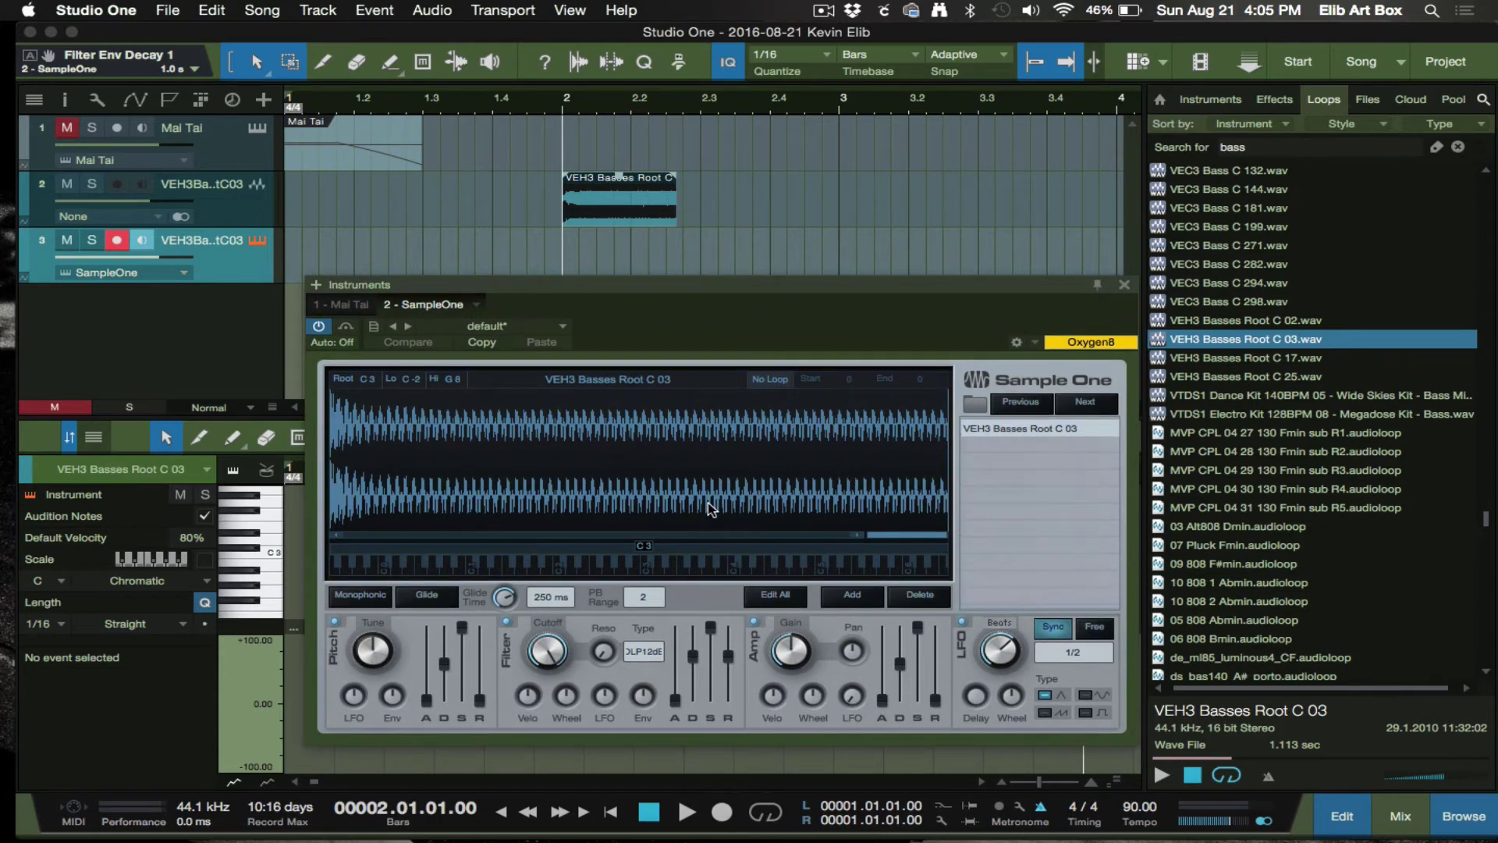
pyautogui.press('space')
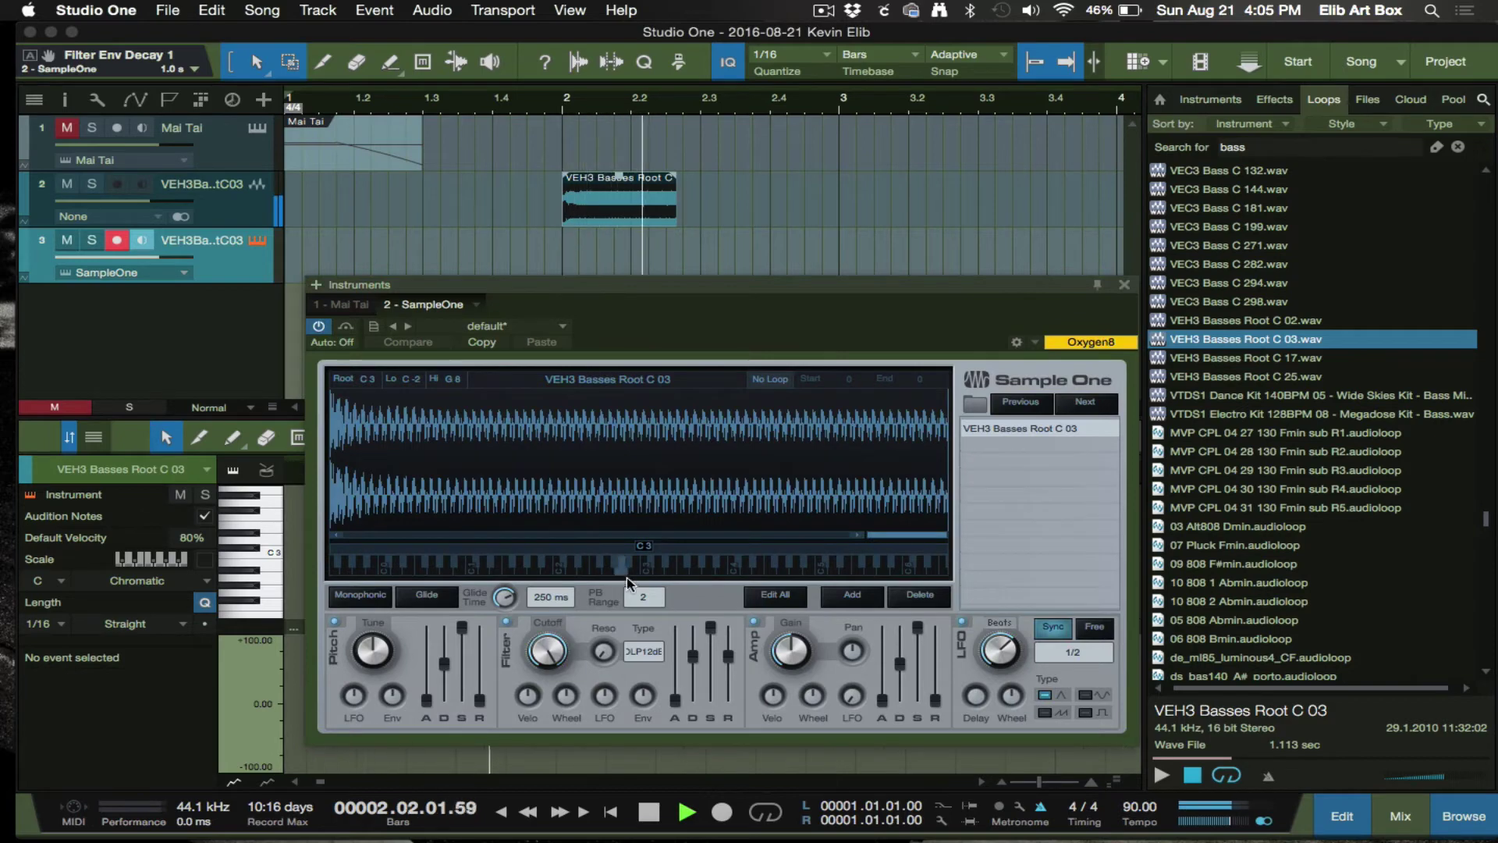
pyautogui.press('space')
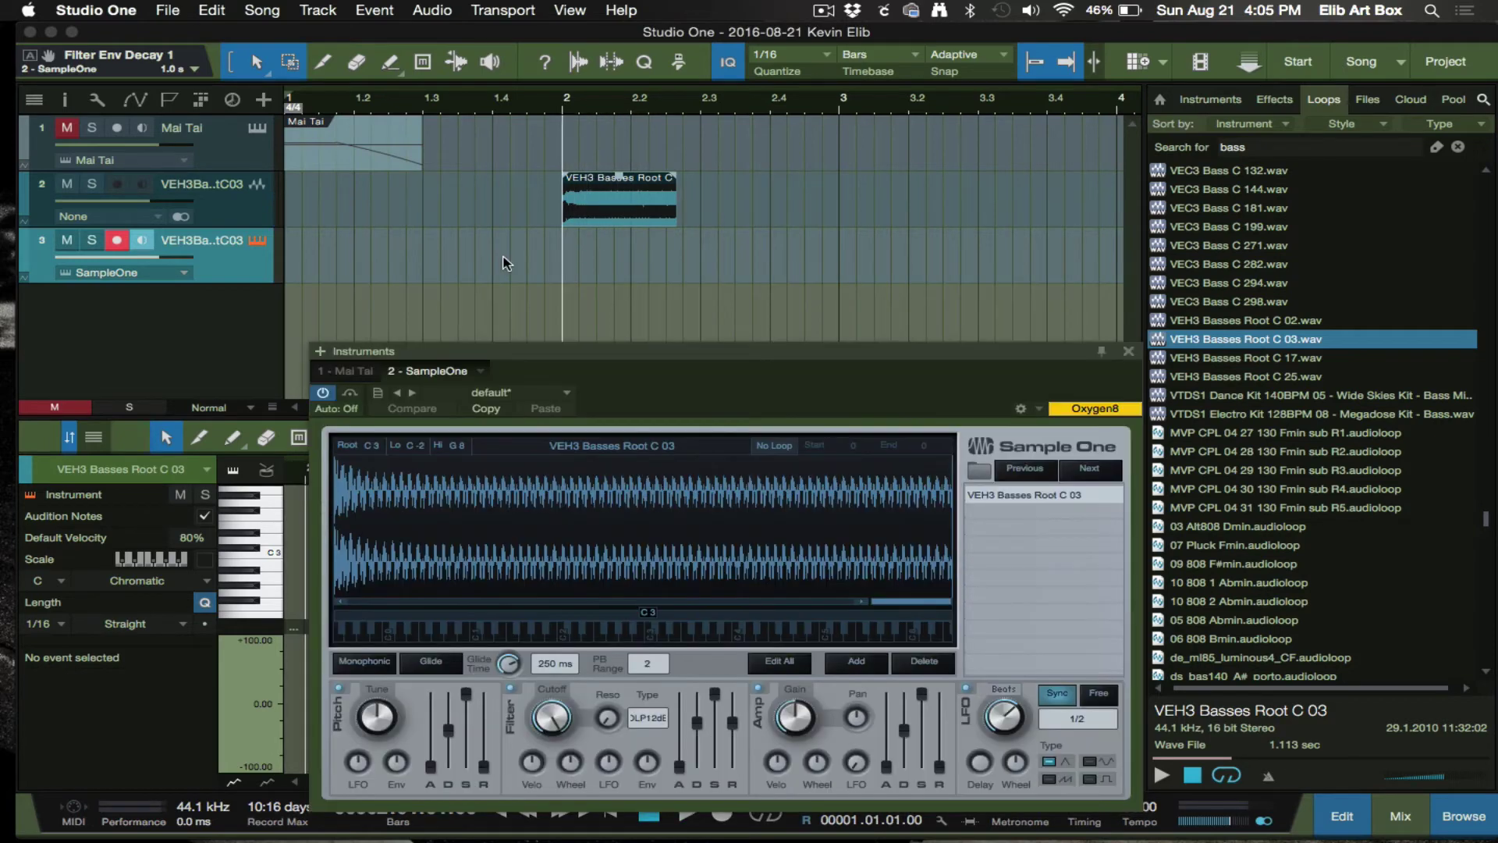
pyautogui.click(629, 200)
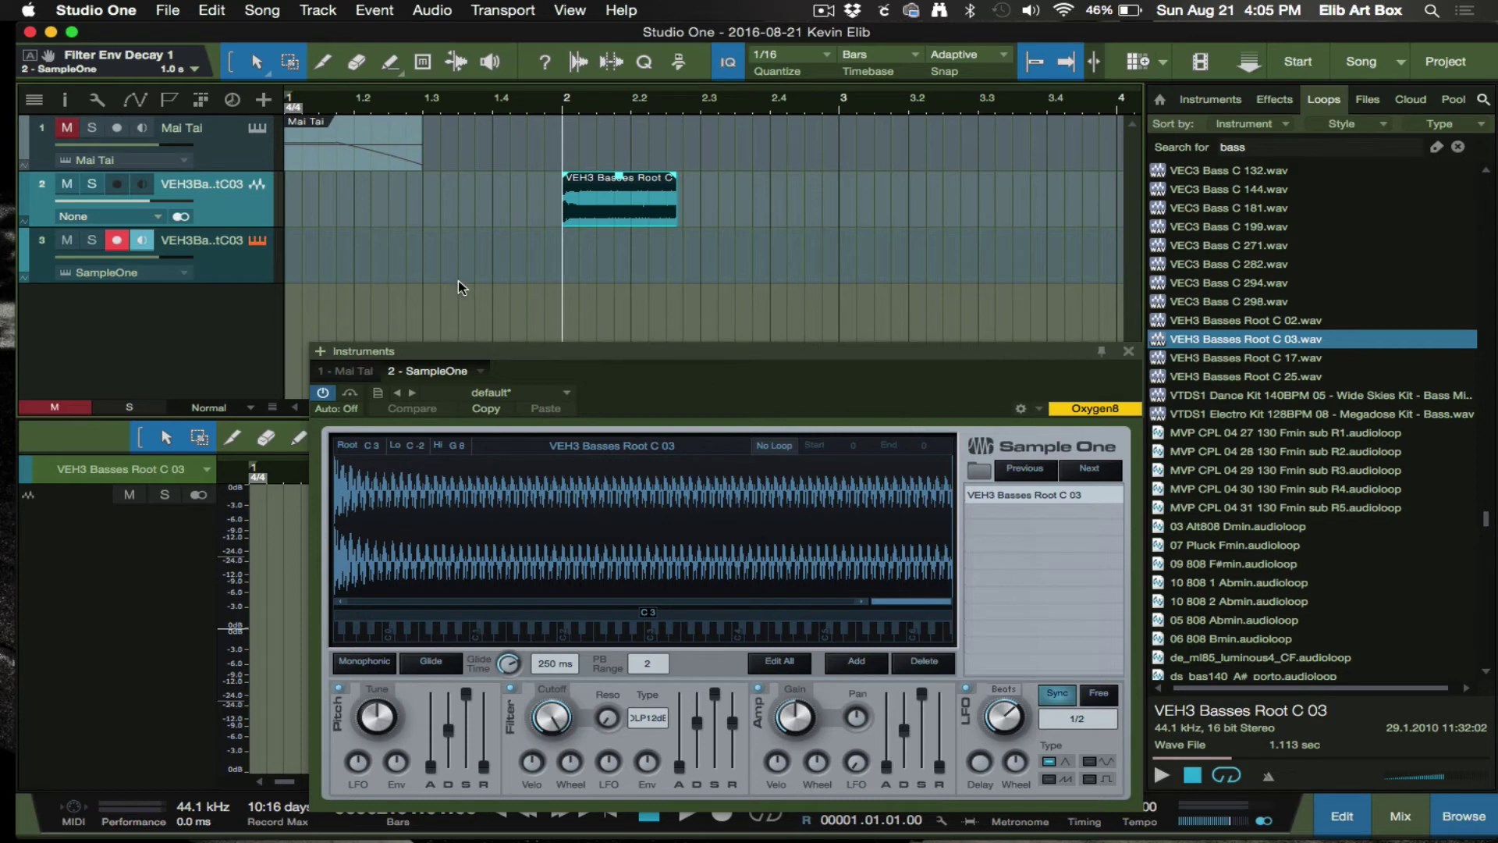
# Paint an empty part at bar 2 on the SampleOne track and open it for note editing
pyautogui.click(392, 70)
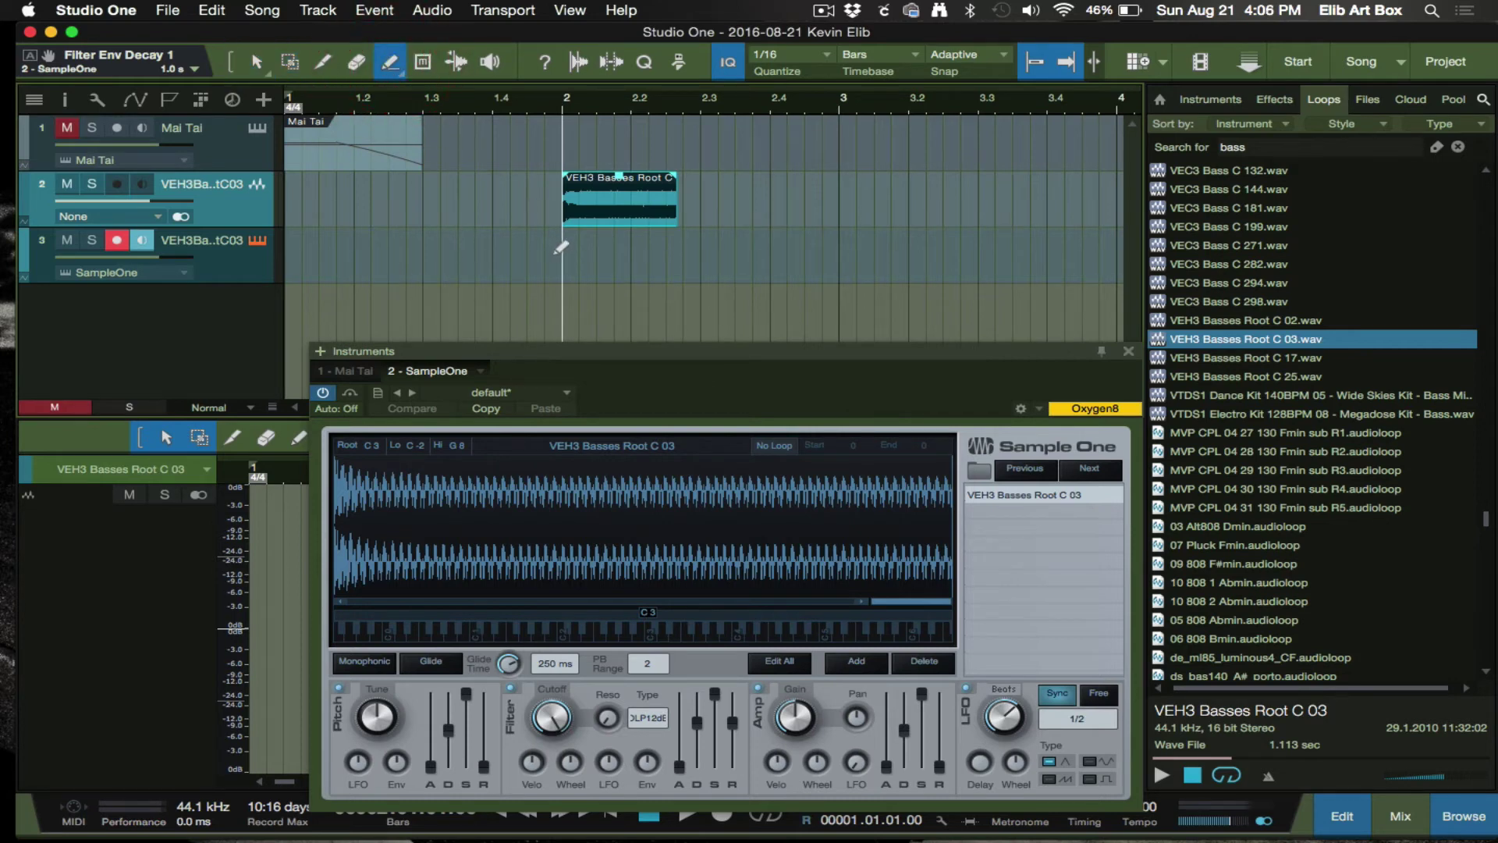
pyautogui.moveTo(564, 254); pyautogui.dragTo(701, 279)
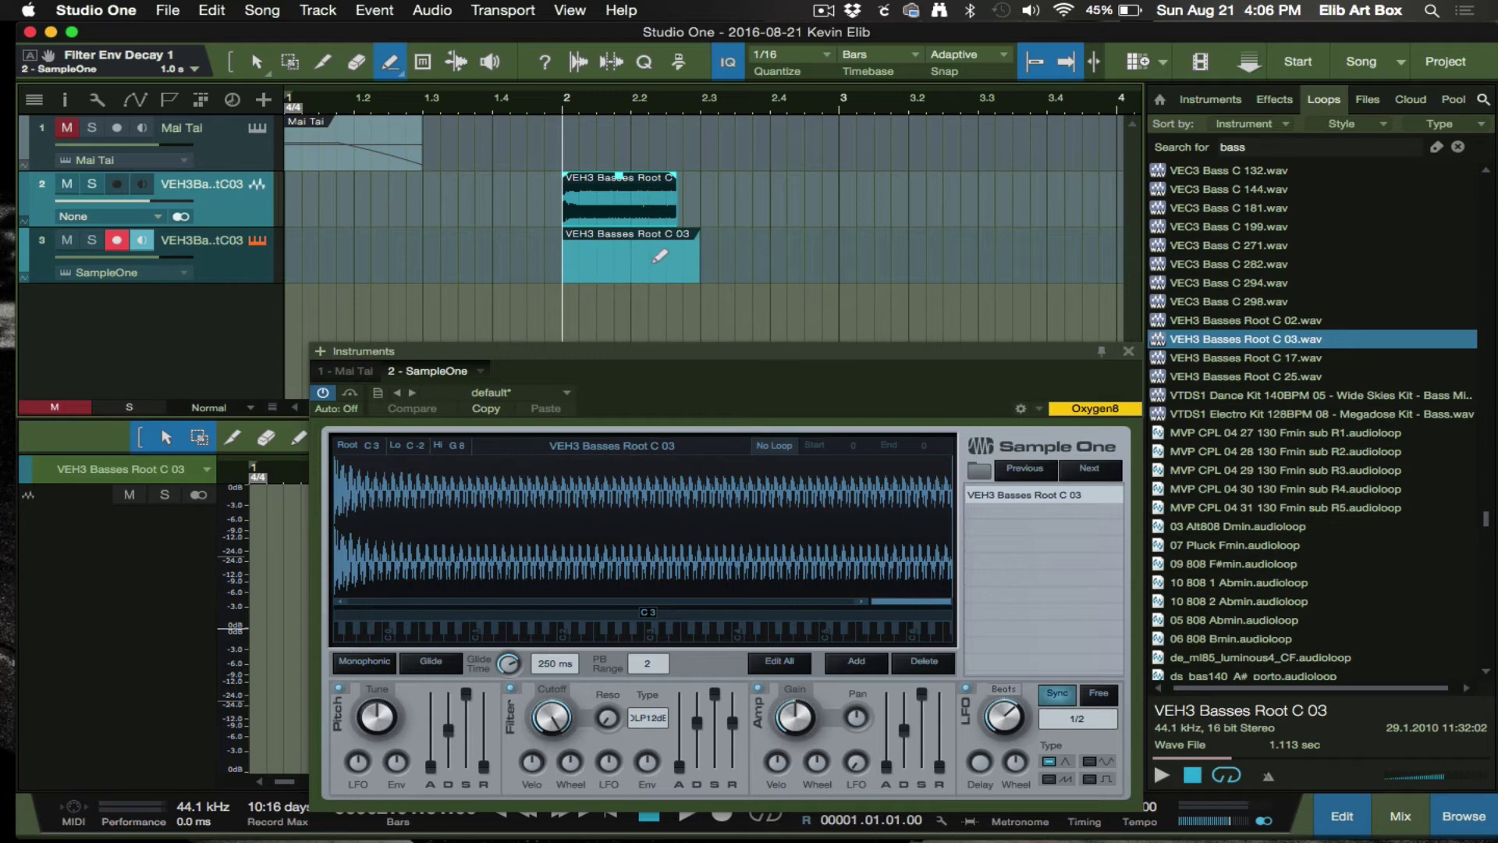
pyautogui.press('F2')
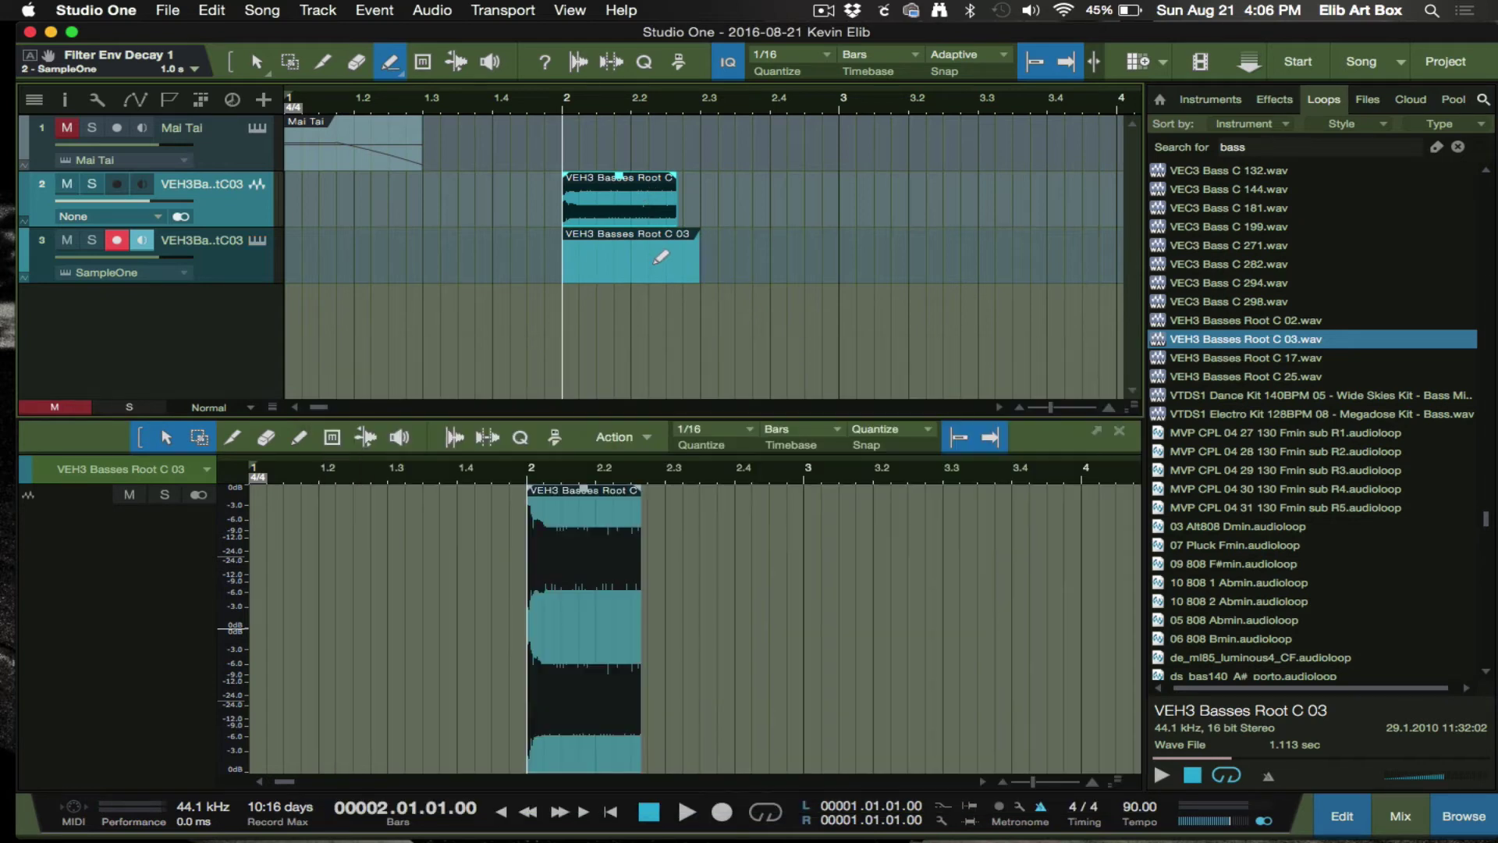
pyautogui.press('1')
pyautogui.click(655, 258)
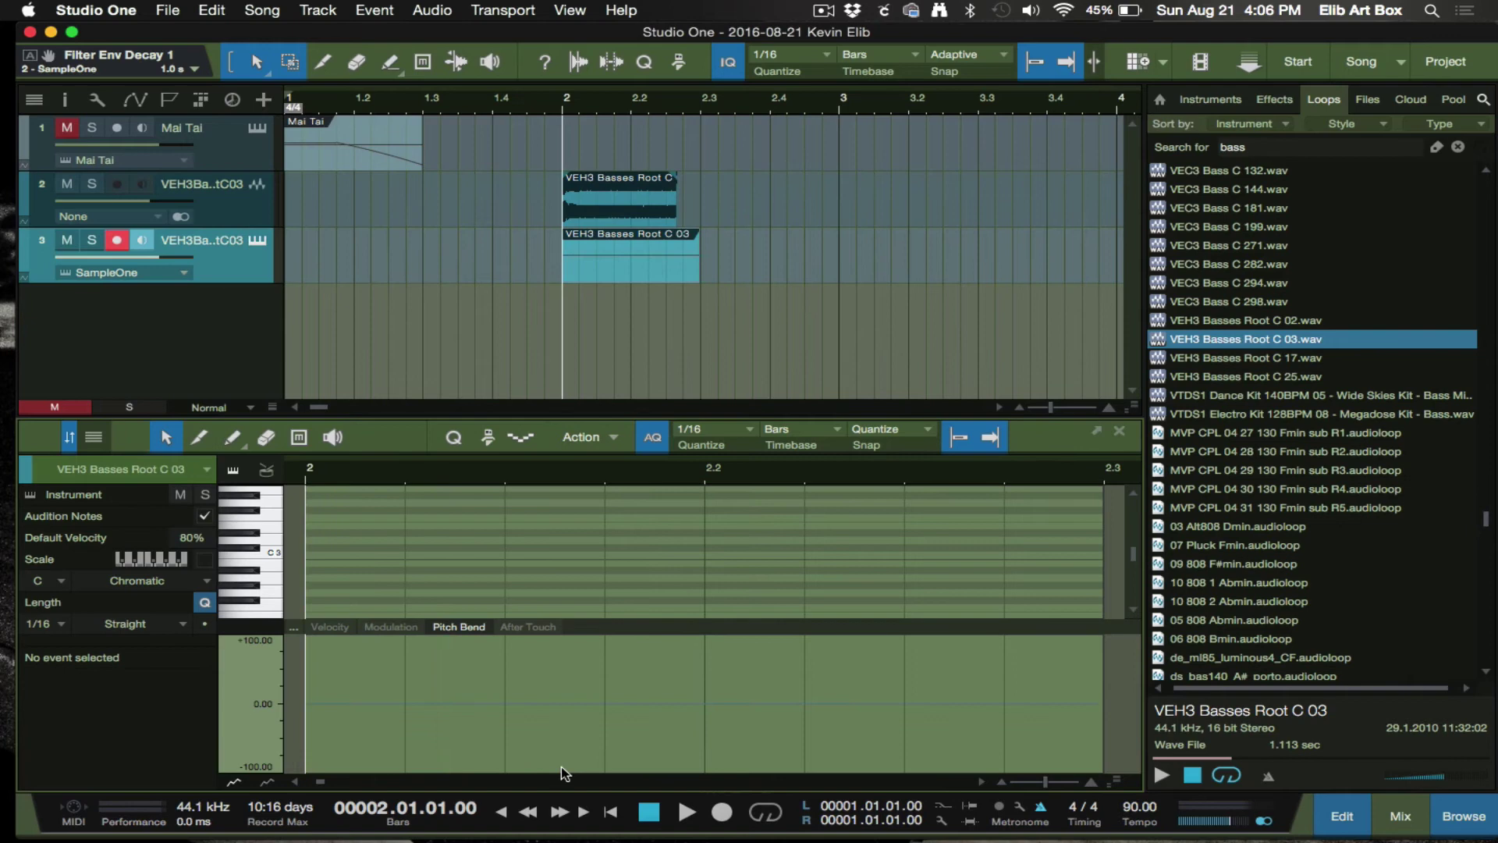
# Audition the C3 key and the key just above it to hear the sample
pyautogui.scroll(2, 347, 592)
pyautogui.click(275, 573)
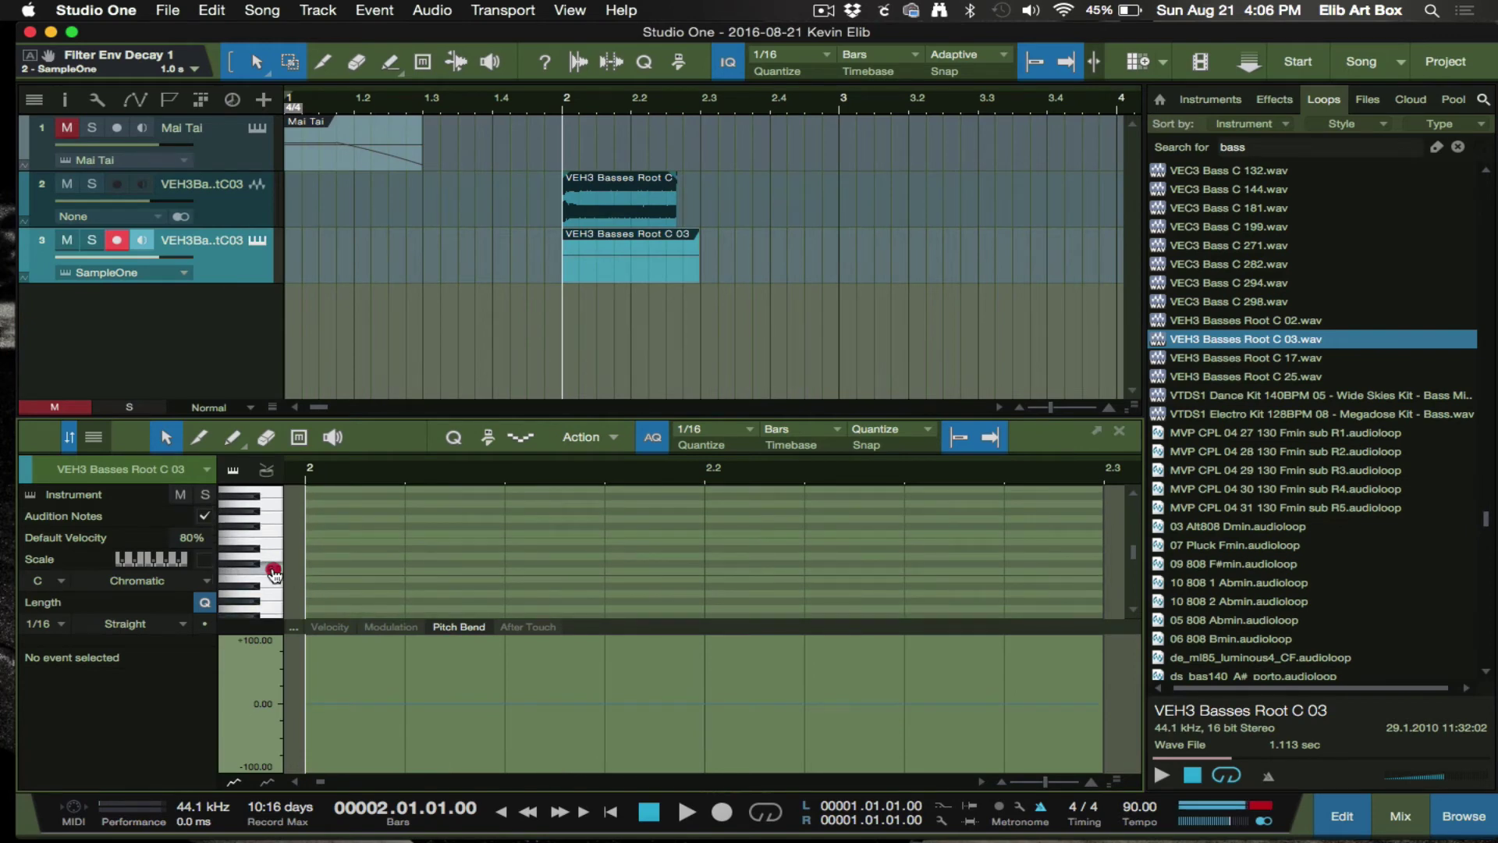
pyautogui.click(269, 550)
pyautogui.click(269, 538)
pyautogui.click(277, 569)
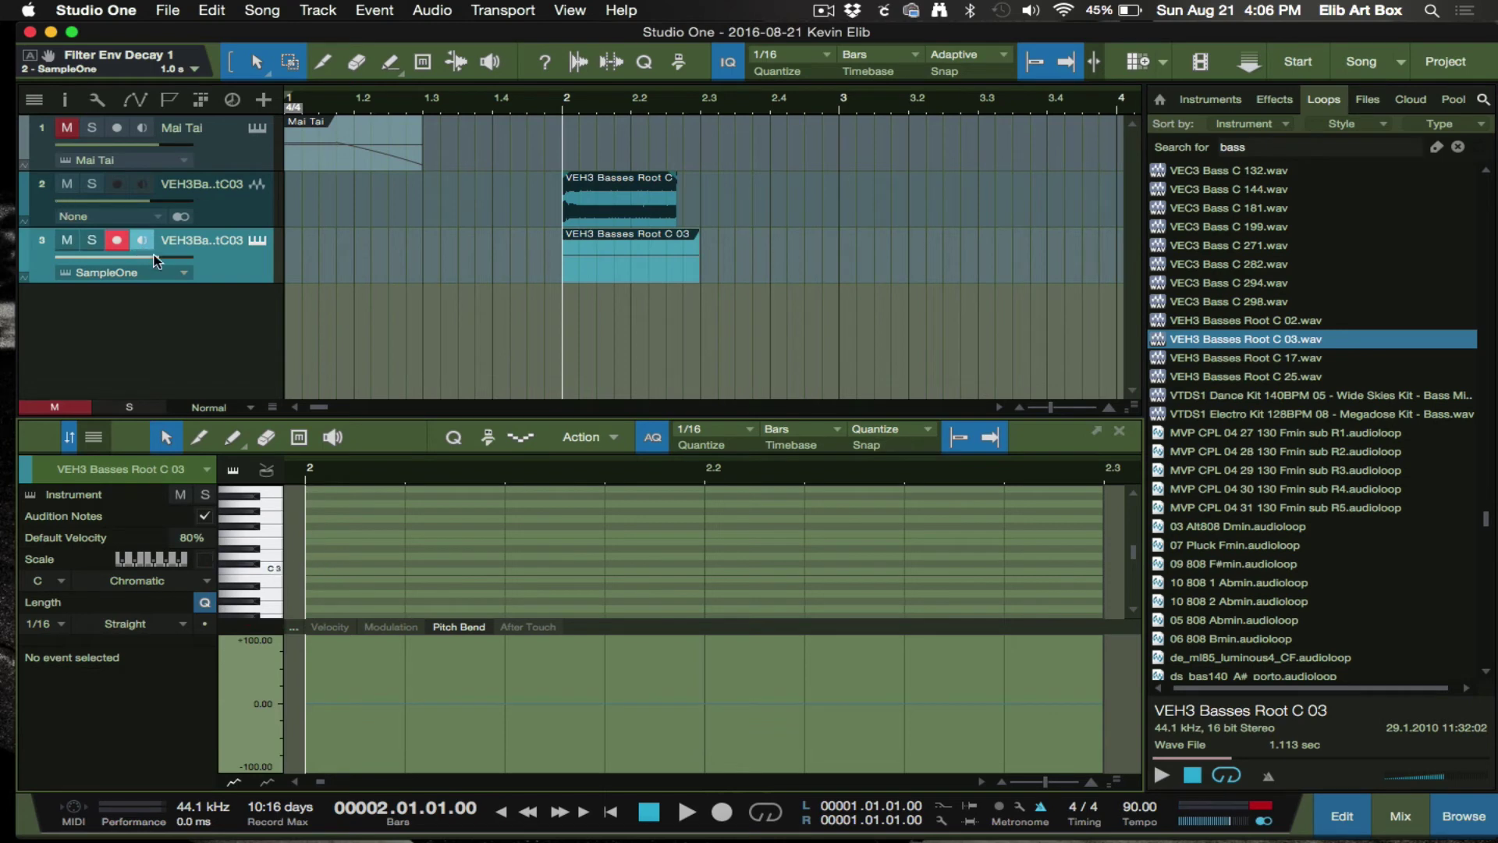
pyautogui.click(147, 314)
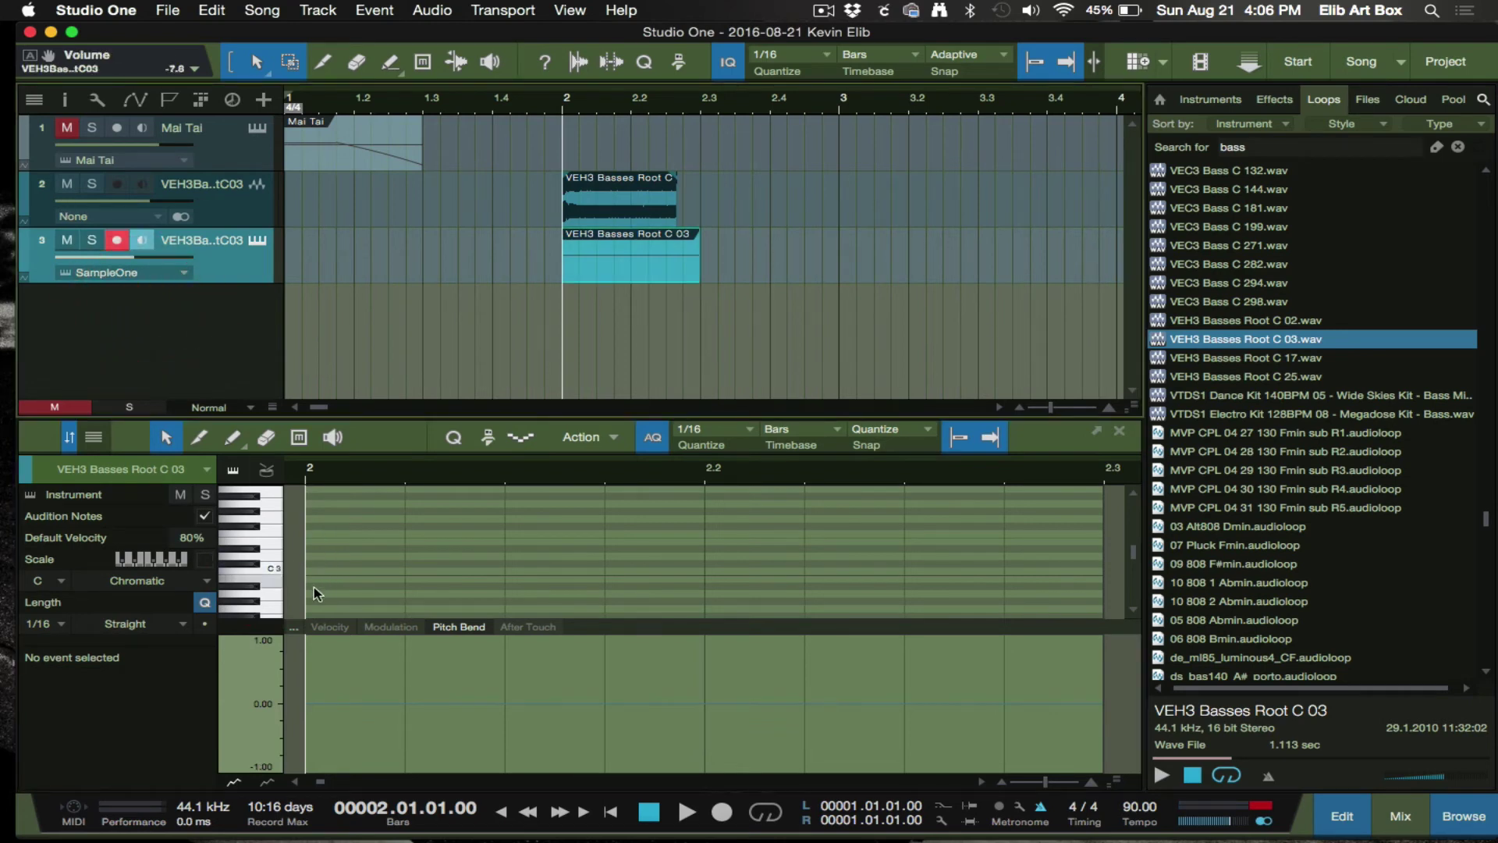
pyautogui.click(271, 568)
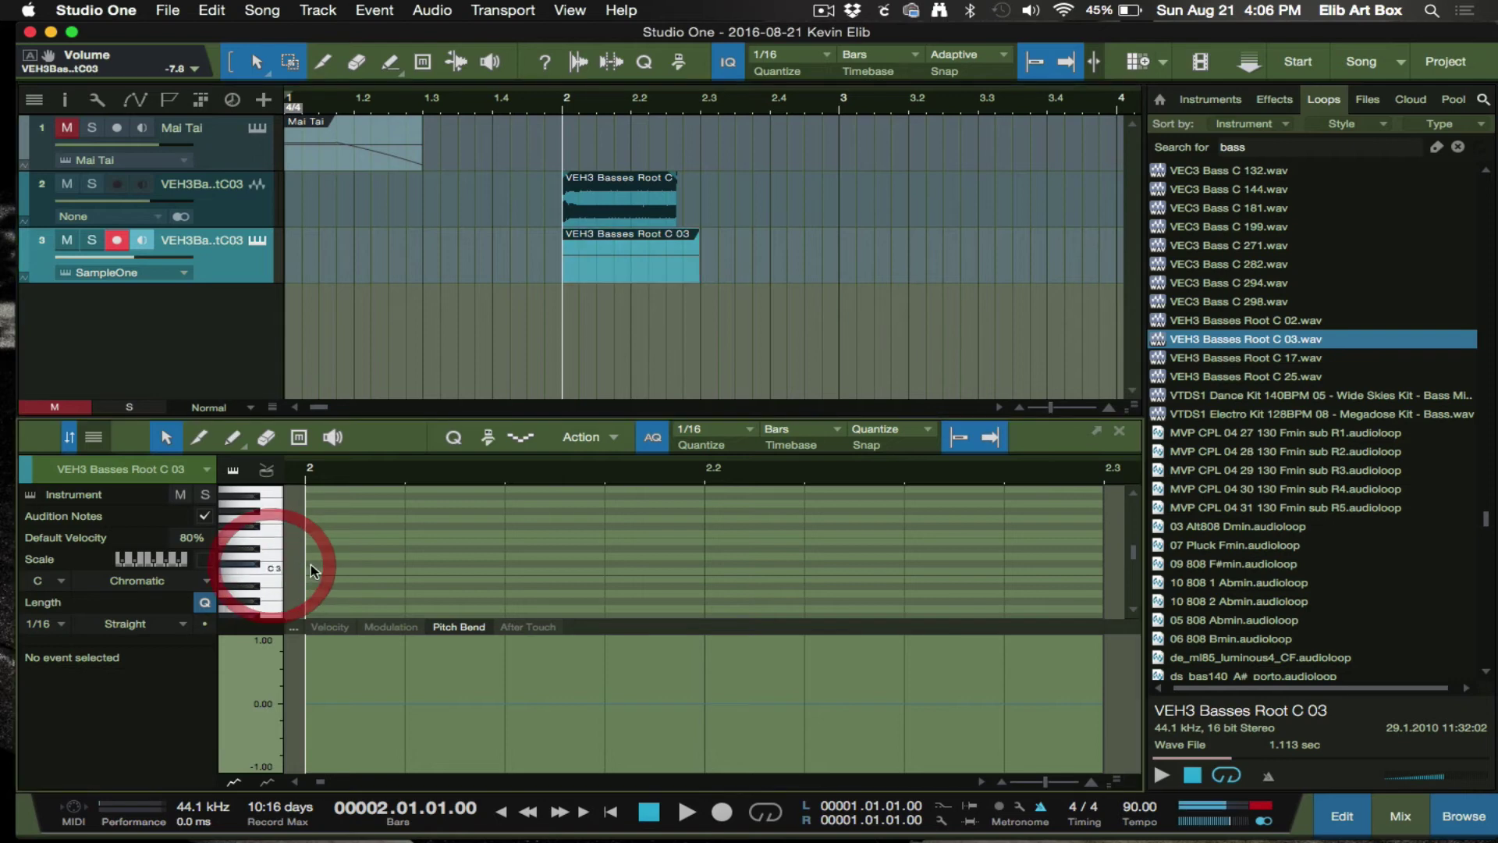
pyautogui.click(279, 549)
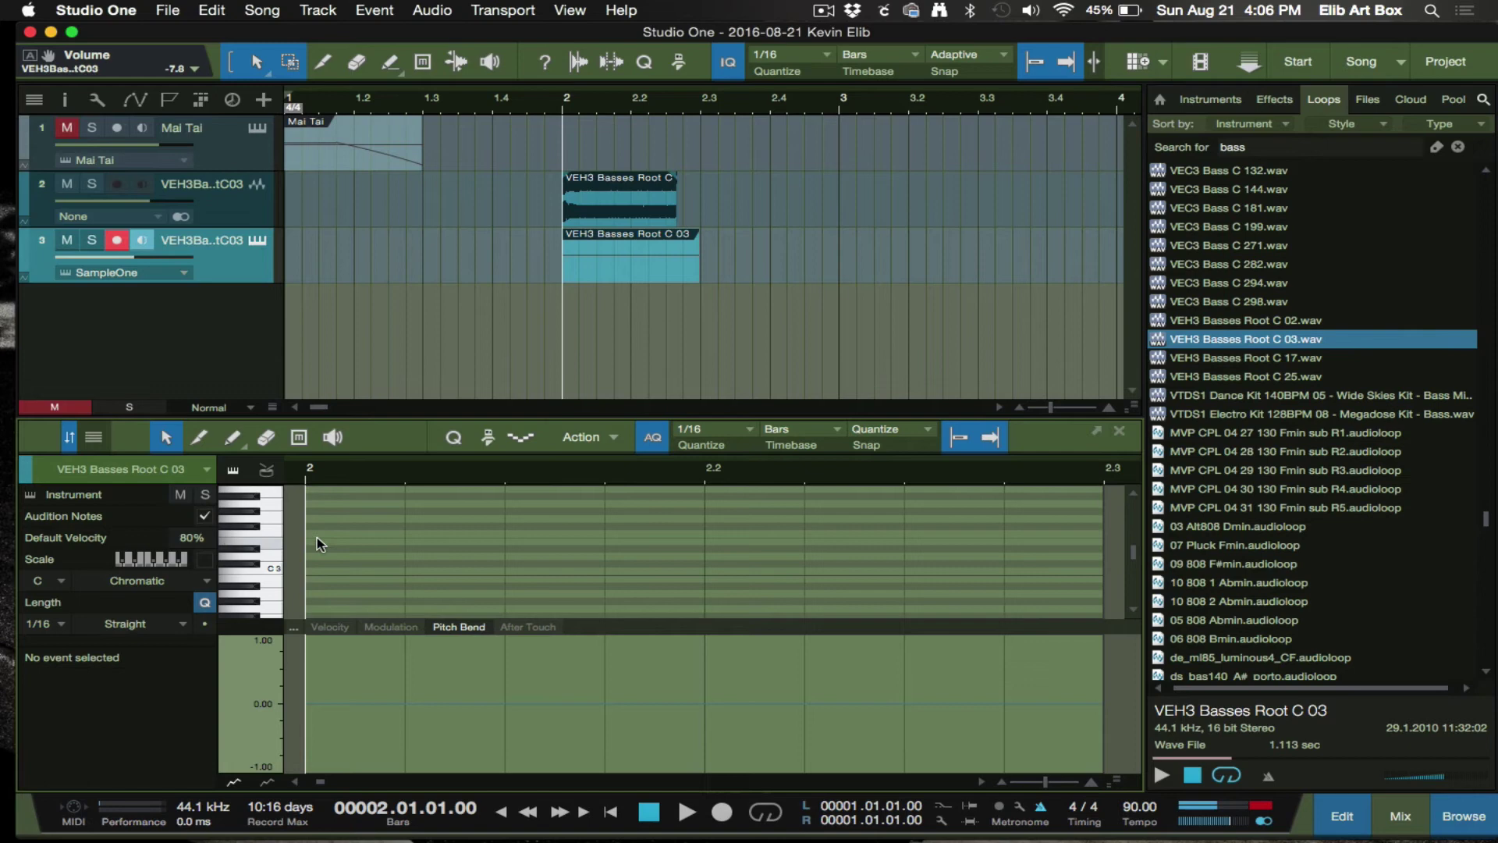
# Draw a long F#3 note from 2.01.01.00 to 2.03.01.00 and play the part
pyautogui.click(232, 437)
pyautogui.moveTo(310, 524); pyautogui.dragTo(1086, 519)
pyautogui.press('space')
pyautogui.press('space')
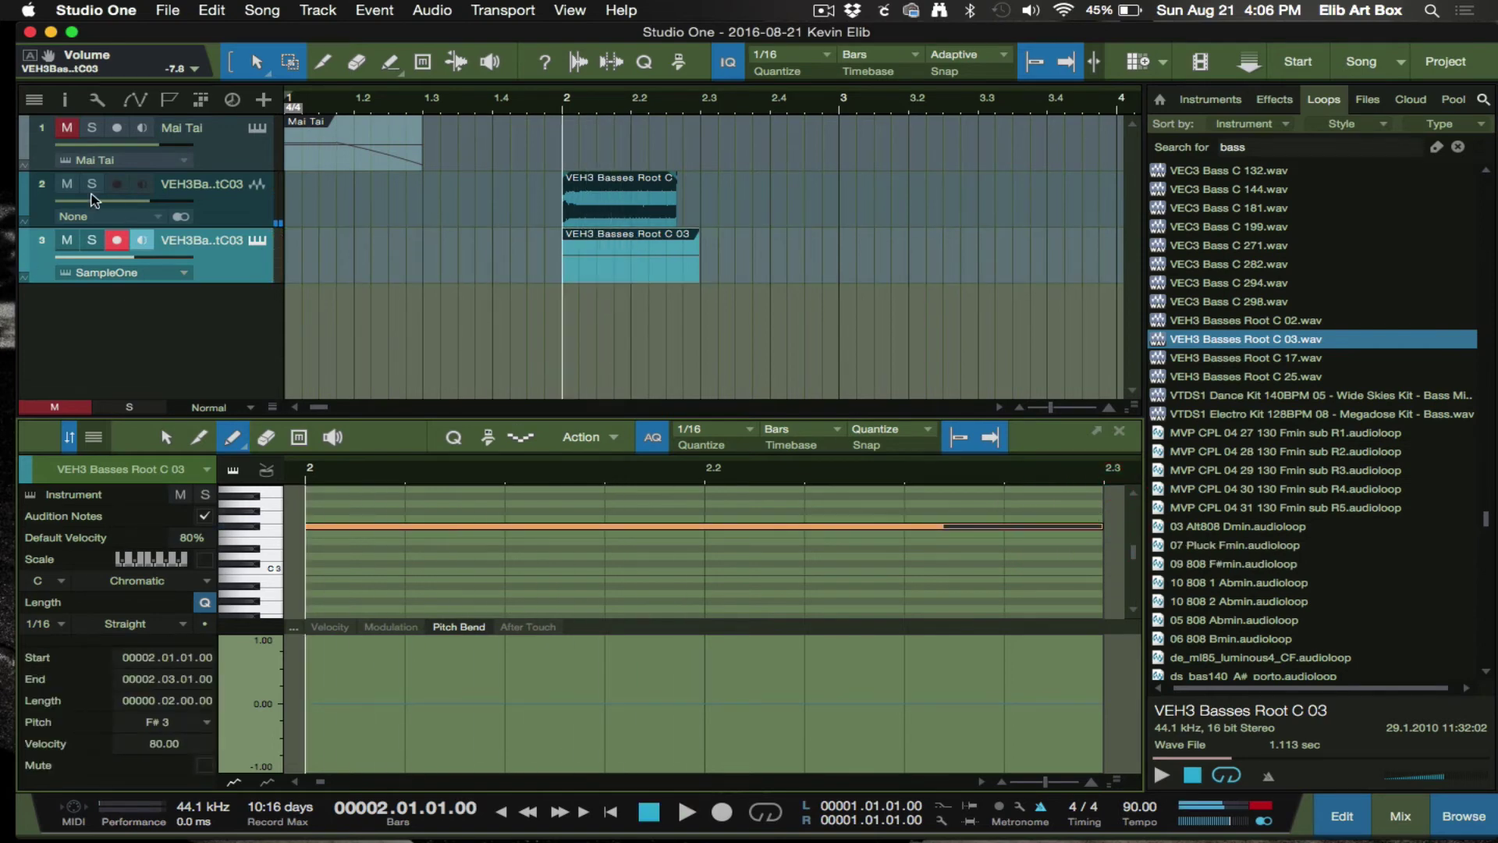
# Mute track 2's bass audio and draw a pitch bend ramping from 0.00 to about -1.00
pyautogui.click(67, 183)
pyautogui.press('space')
pyautogui.press('space')
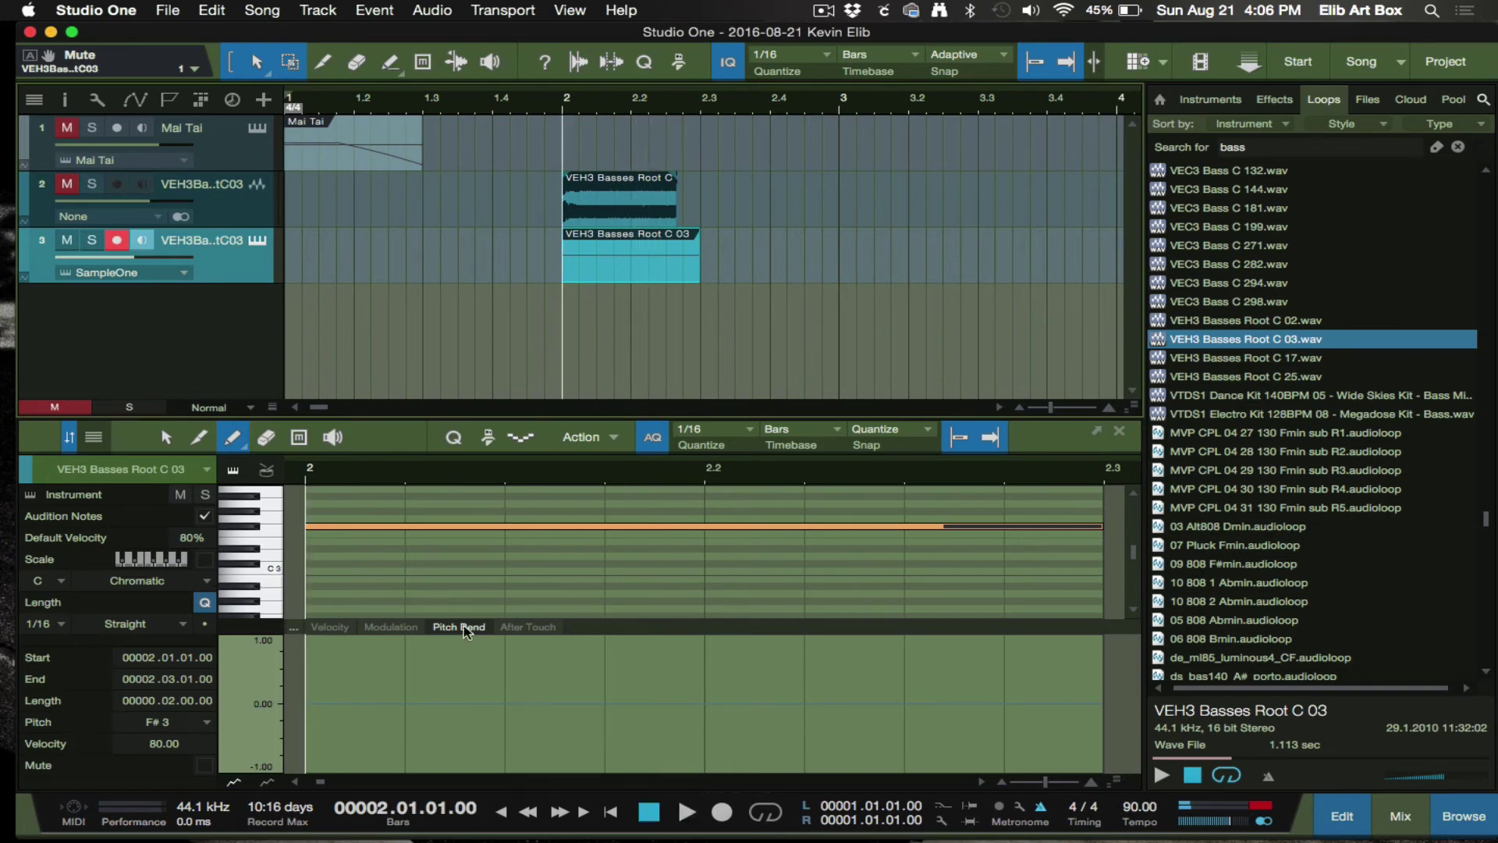
pyautogui.click(505, 703)
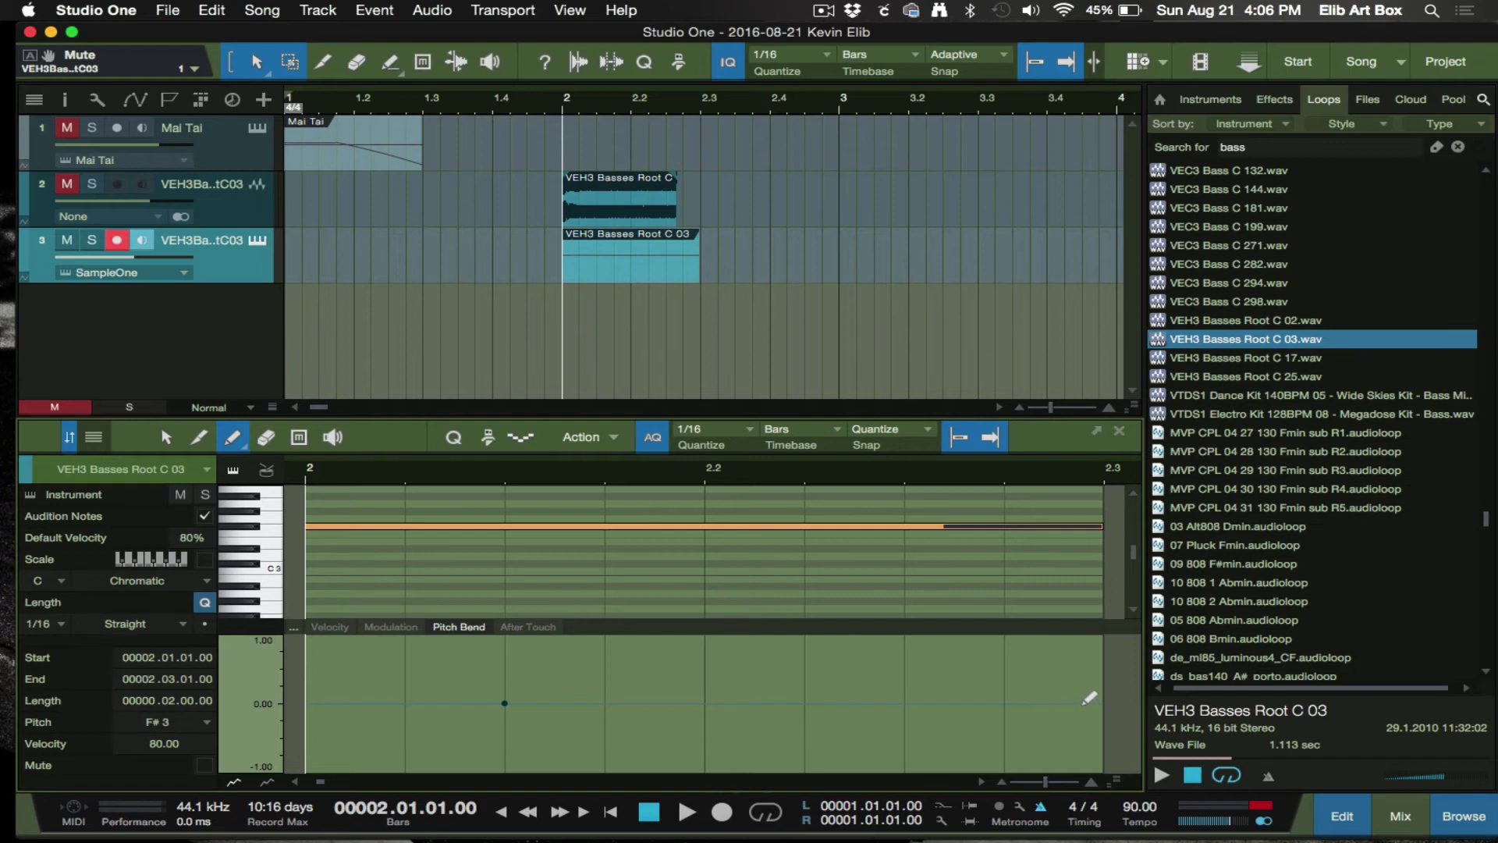
pyautogui.click(1084, 702)
pyautogui.press('1')
pyautogui.moveTo(1100, 710); pyautogui.dragTo(1090, 788)
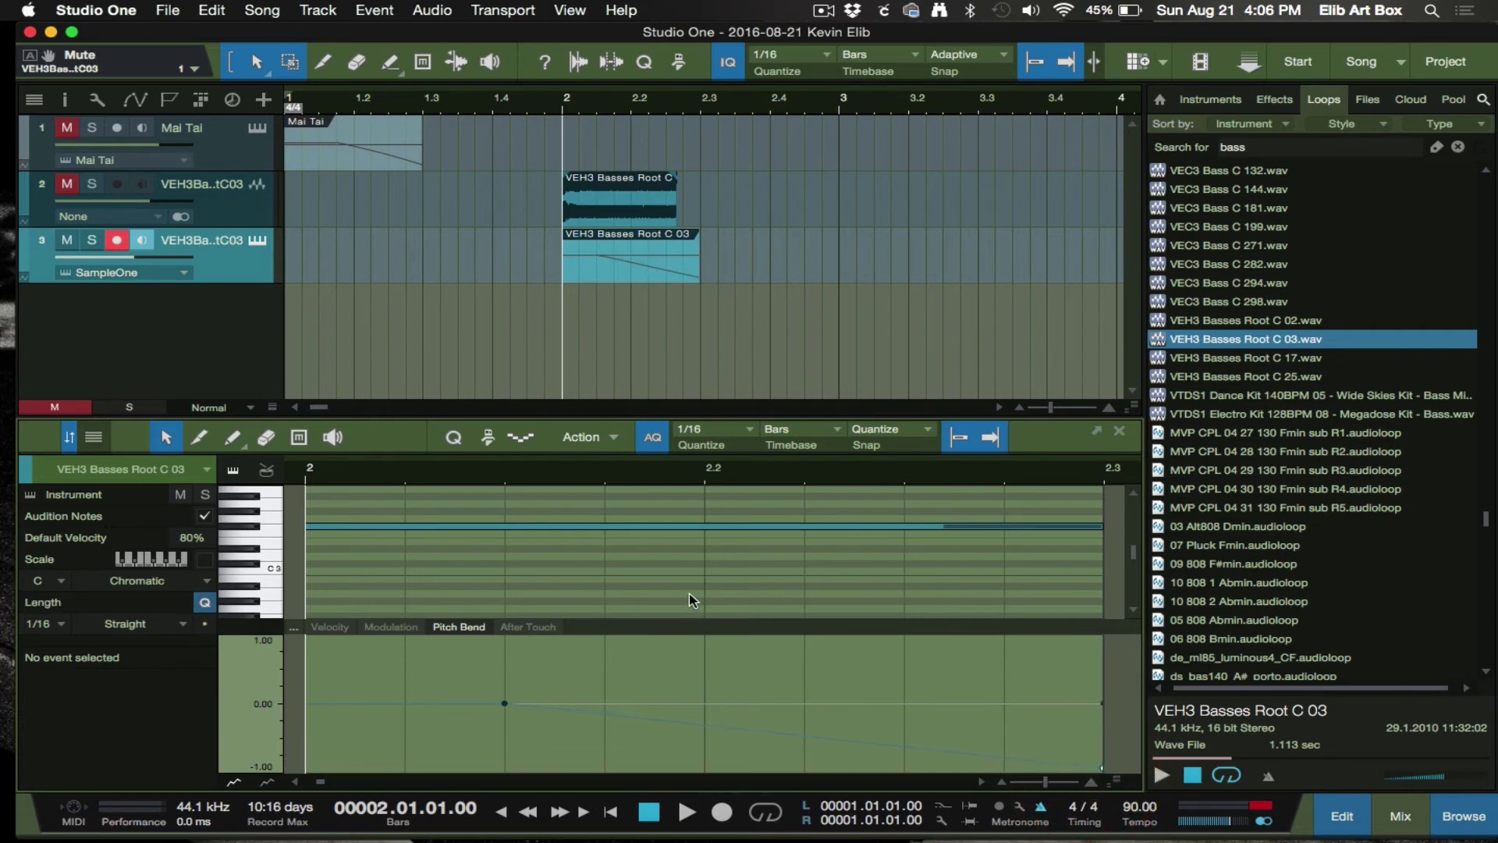
# Play the part several times to hear the downward bass drop
pyautogui.press('space')
pyautogui.press('space')
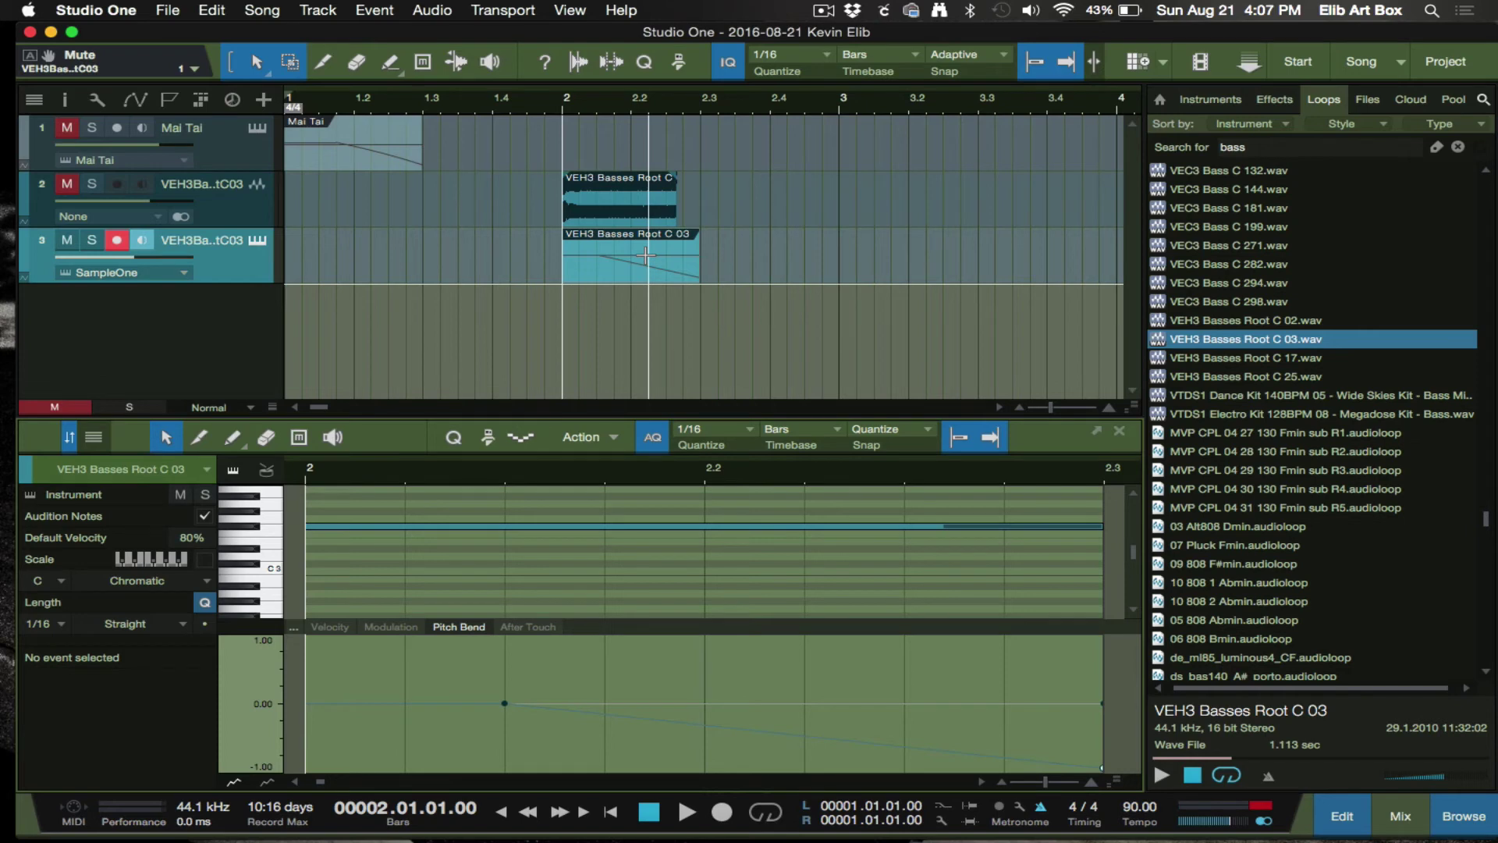
pyautogui.press('space')
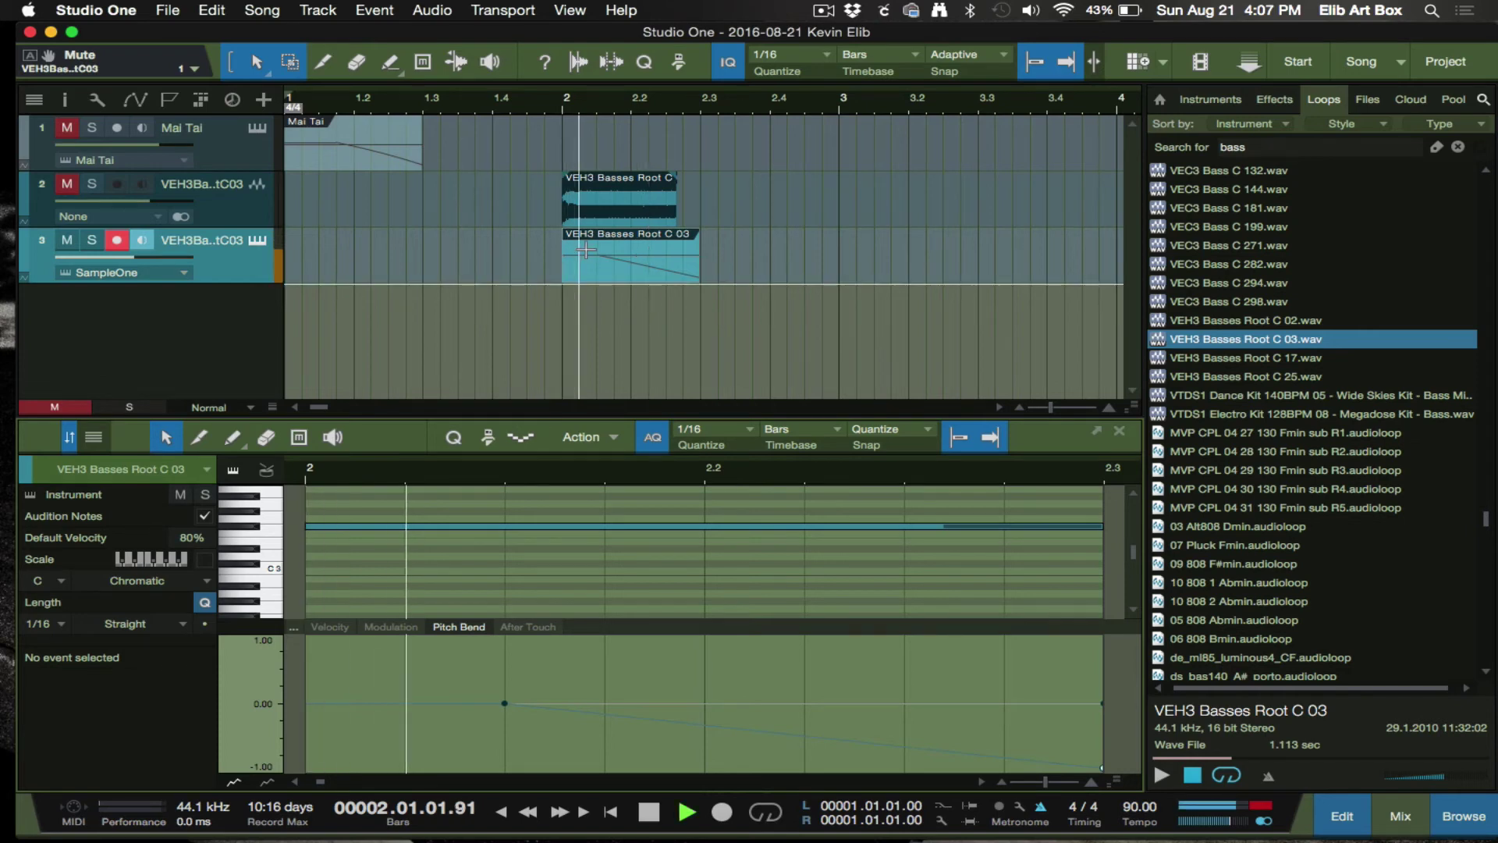
pyautogui.press('space')
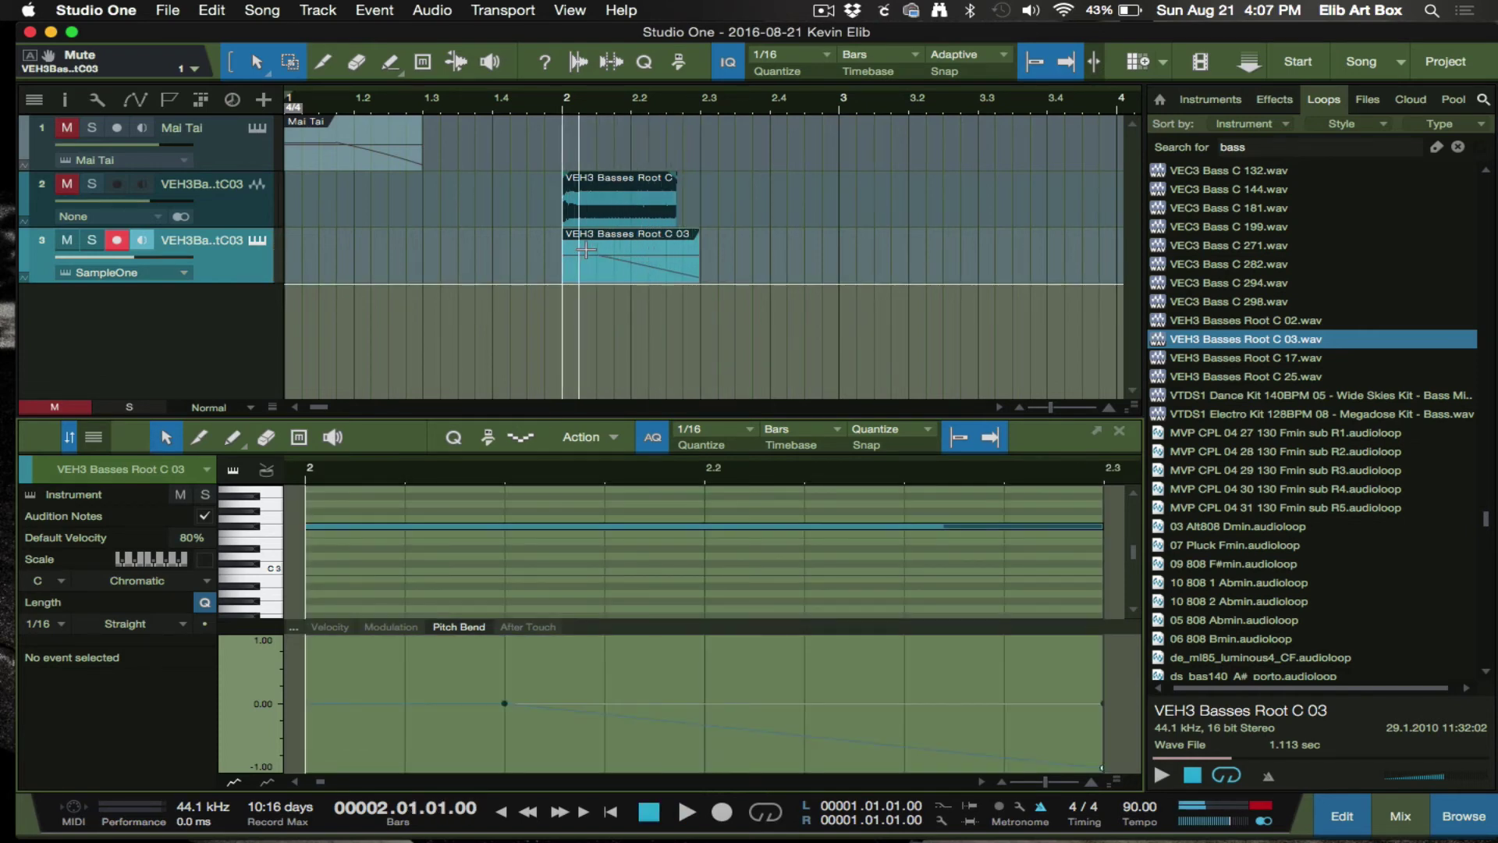
pyautogui.press('space')
pyautogui.press('space')
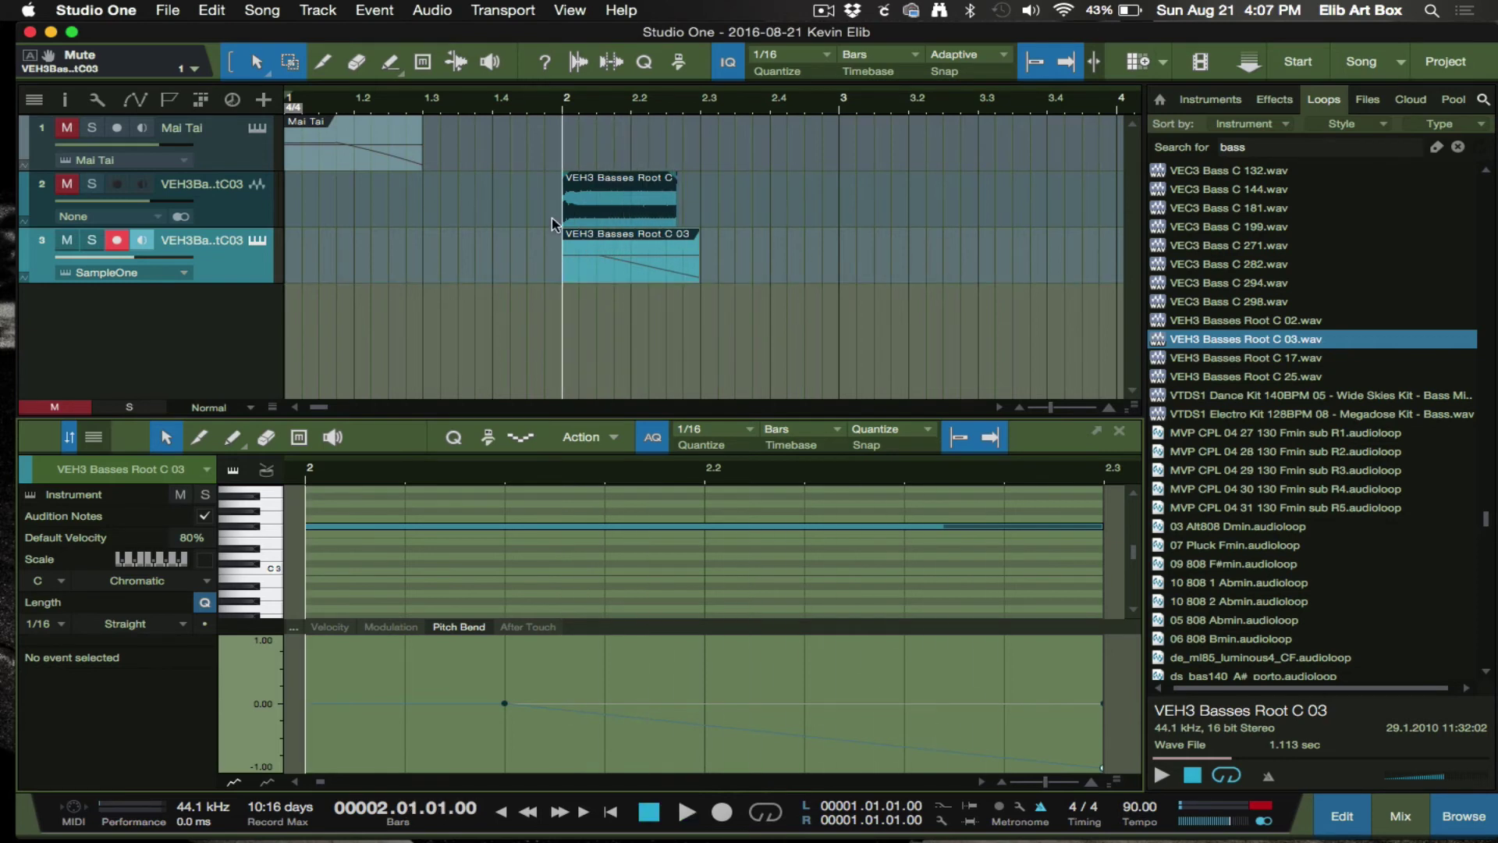
# Open track 3's SampleOne, set its pitch-bend range to 24 and play the drop
pyautogui.click(257, 240)
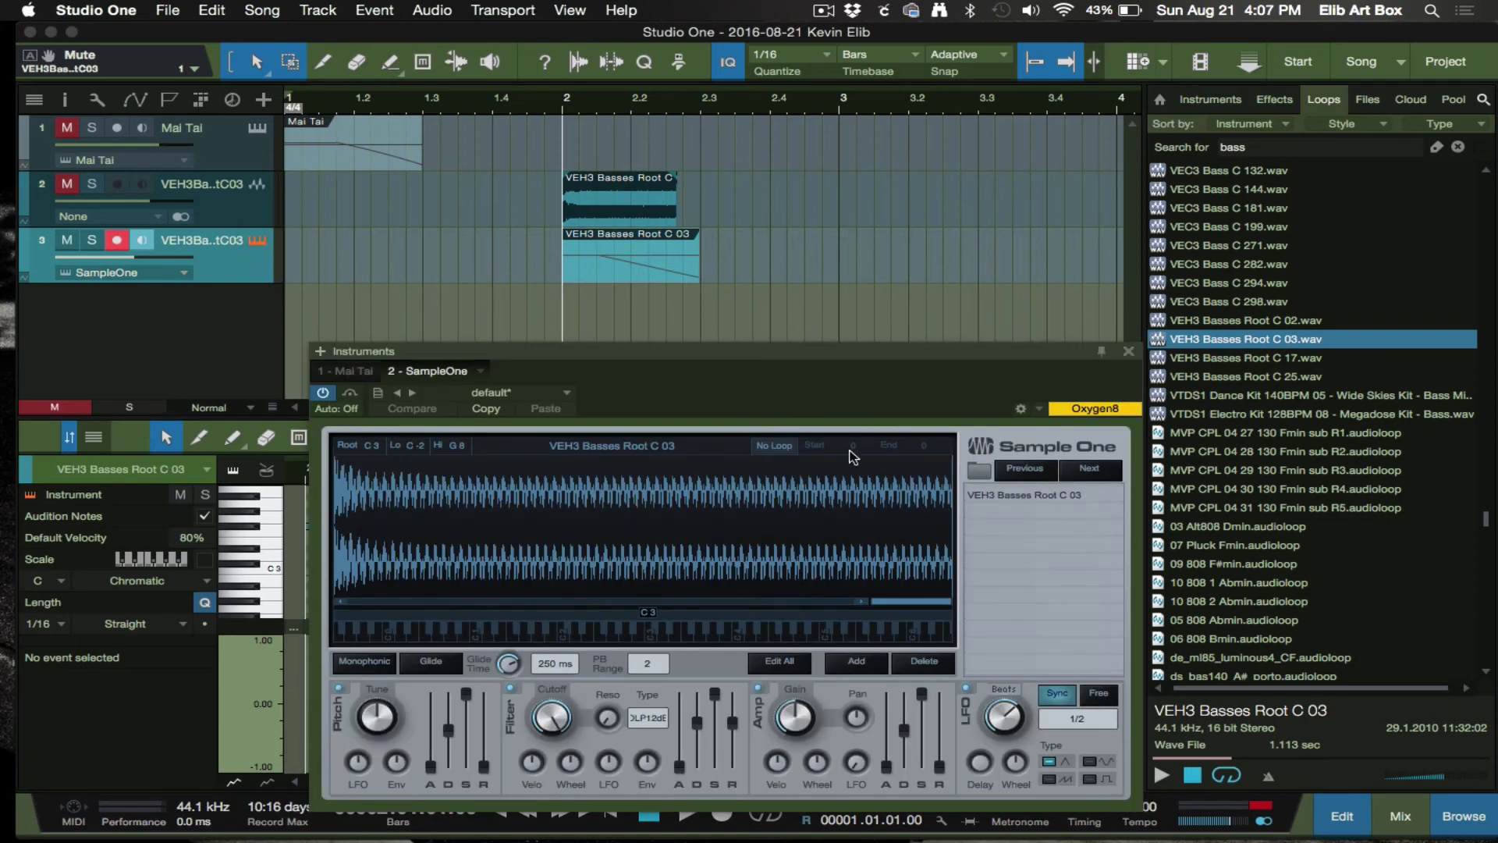
pyautogui.moveTo(756, 367); pyautogui.dragTo(841, 170)
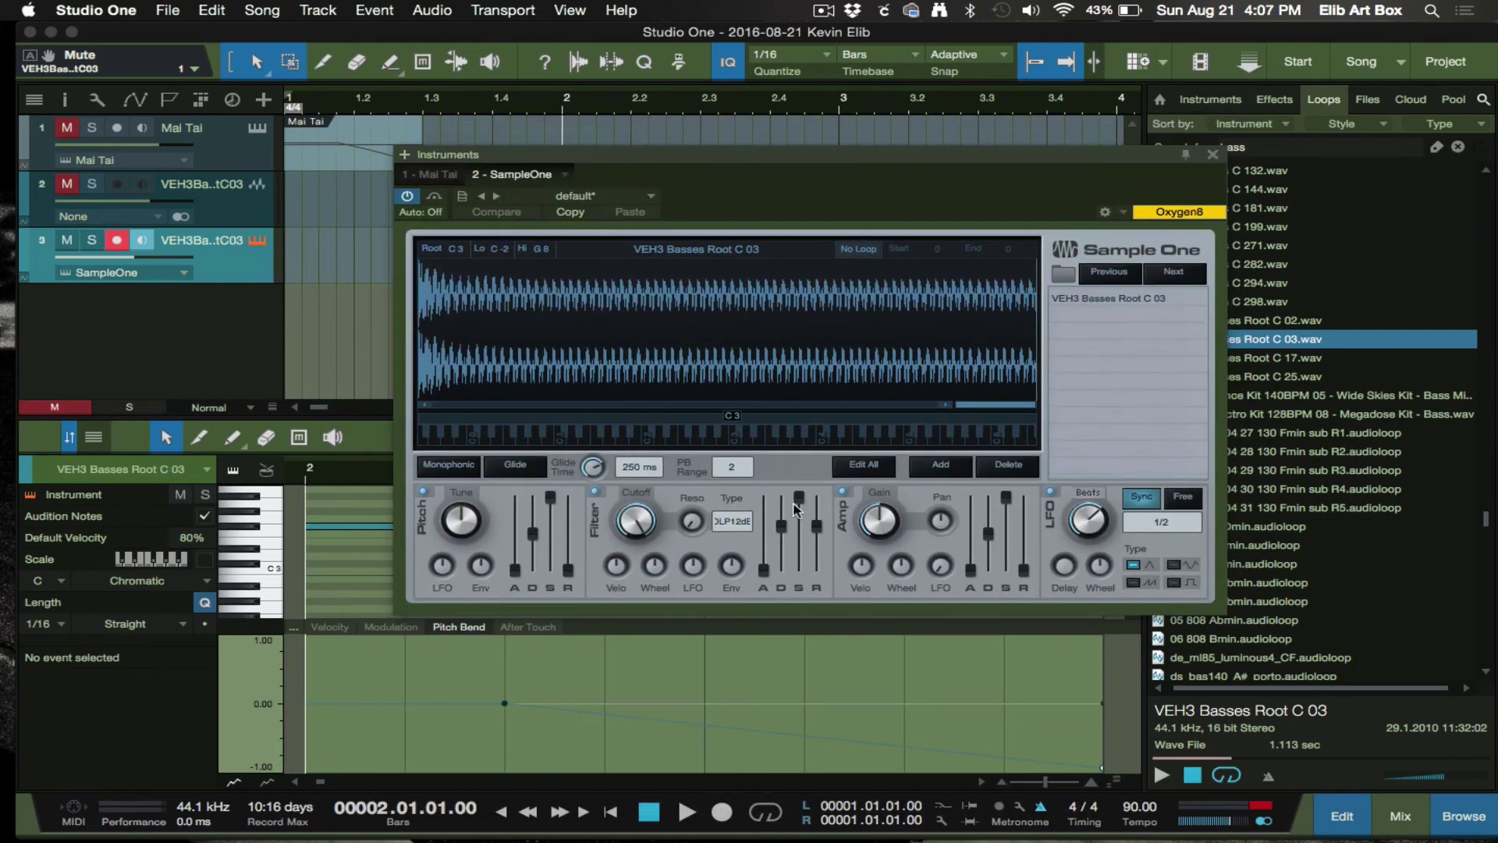
pyautogui.click(744, 466)
pyautogui.write('24')
pyautogui.press('Return')
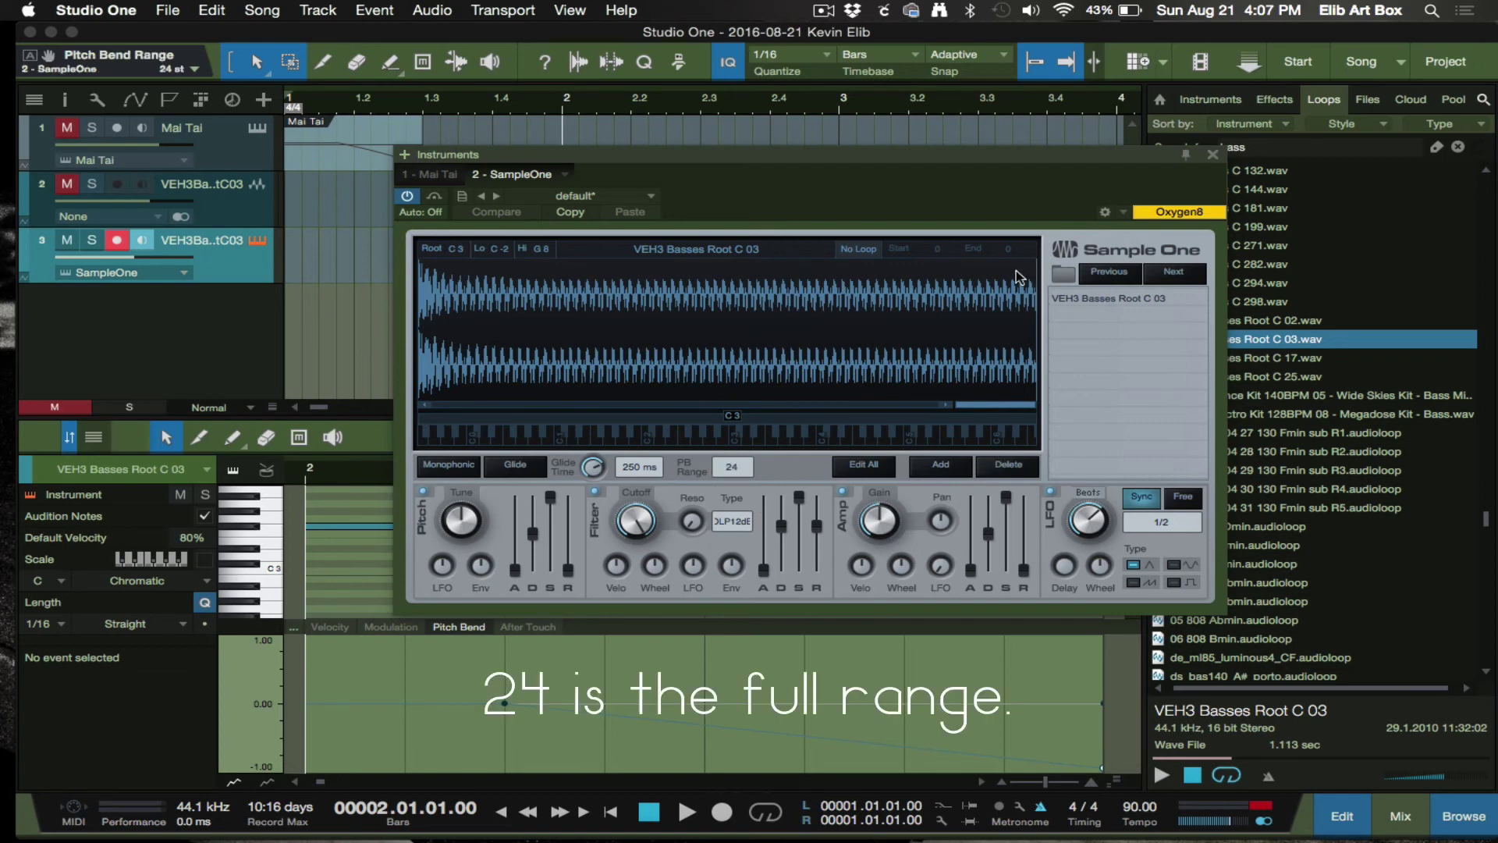
pyautogui.press('space')
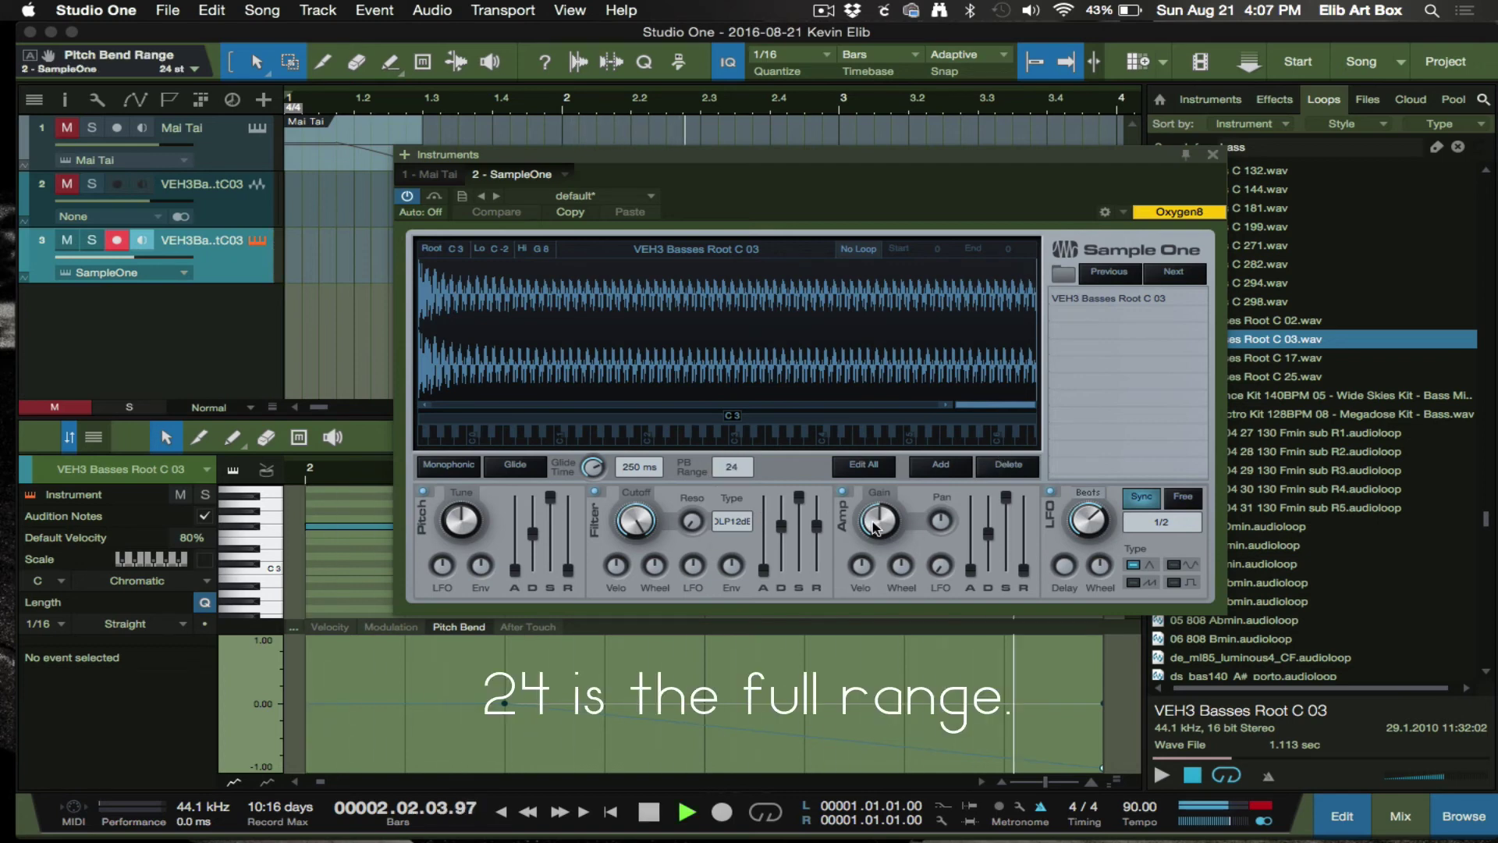
pyautogui.press('space')
# Play the drop with a 12-semitone bend range for comparison
pyautogui.moveTo(546, 153); pyautogui.dragTo(973, 111)
pyautogui.press('Return')
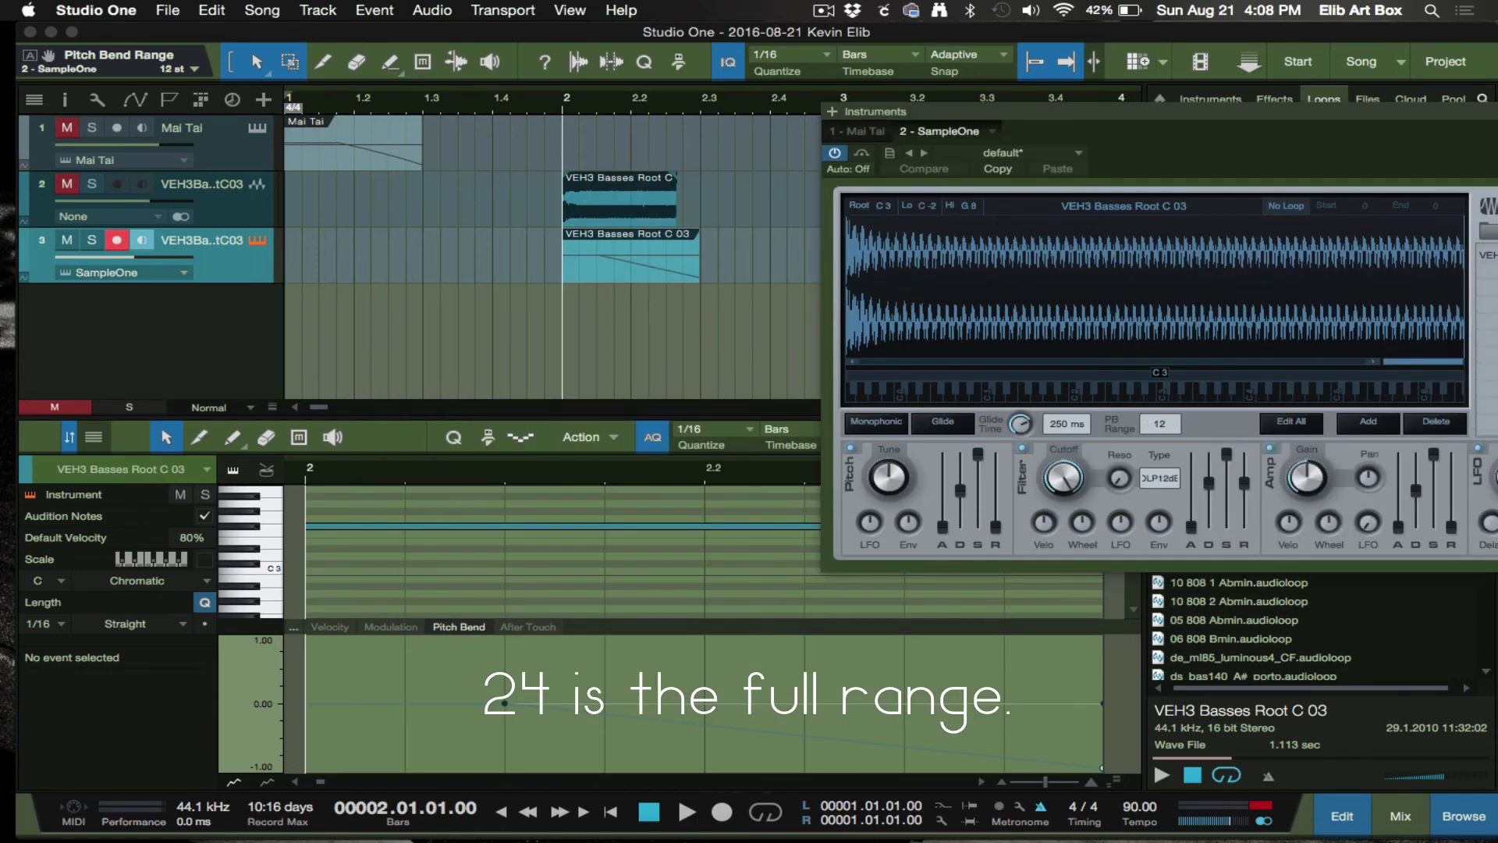
pyautogui.press('space')
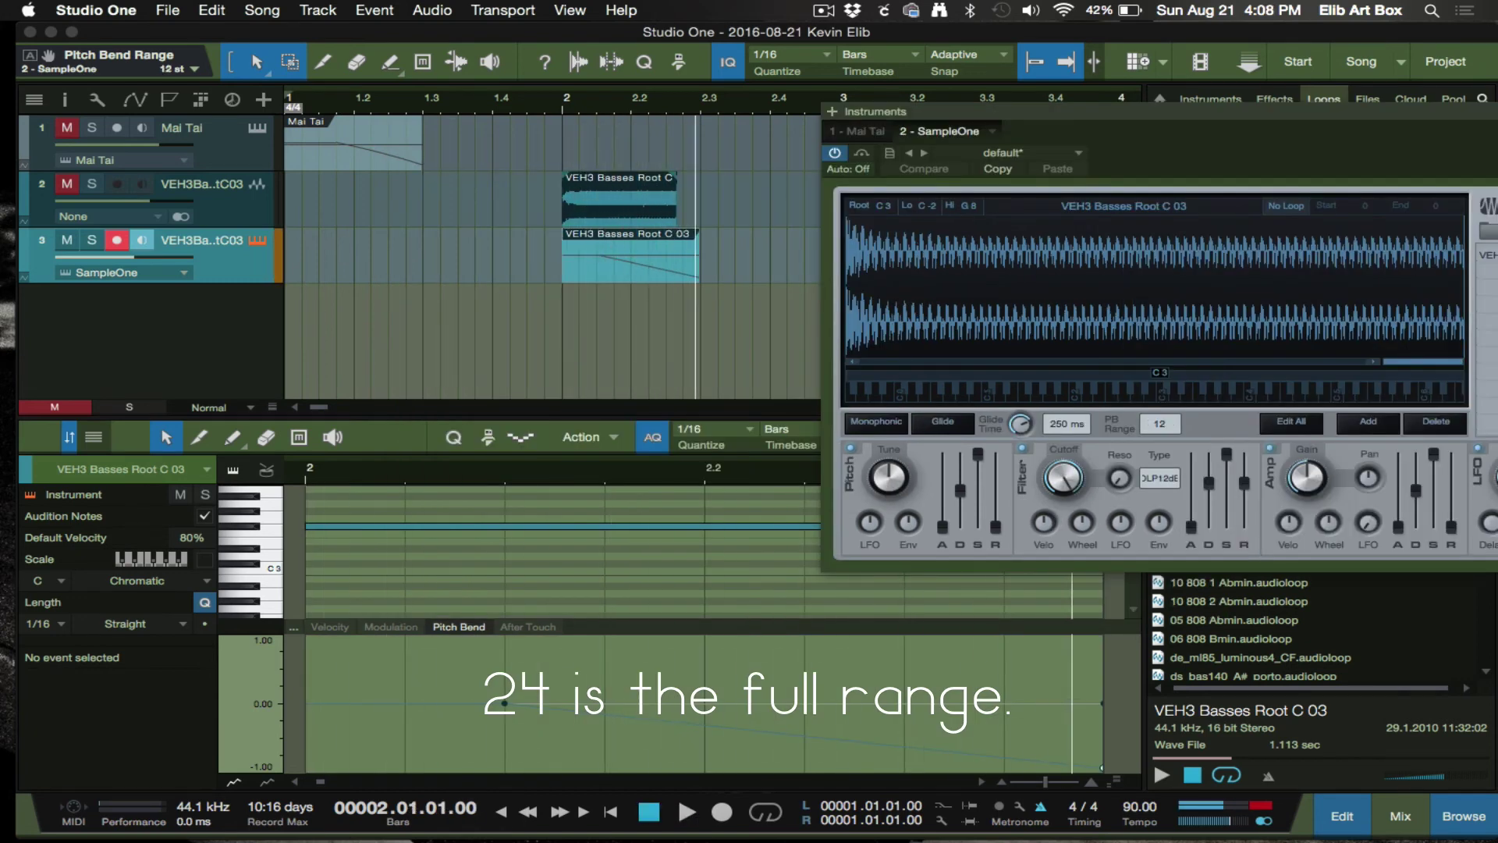
pyautogui.press('space')
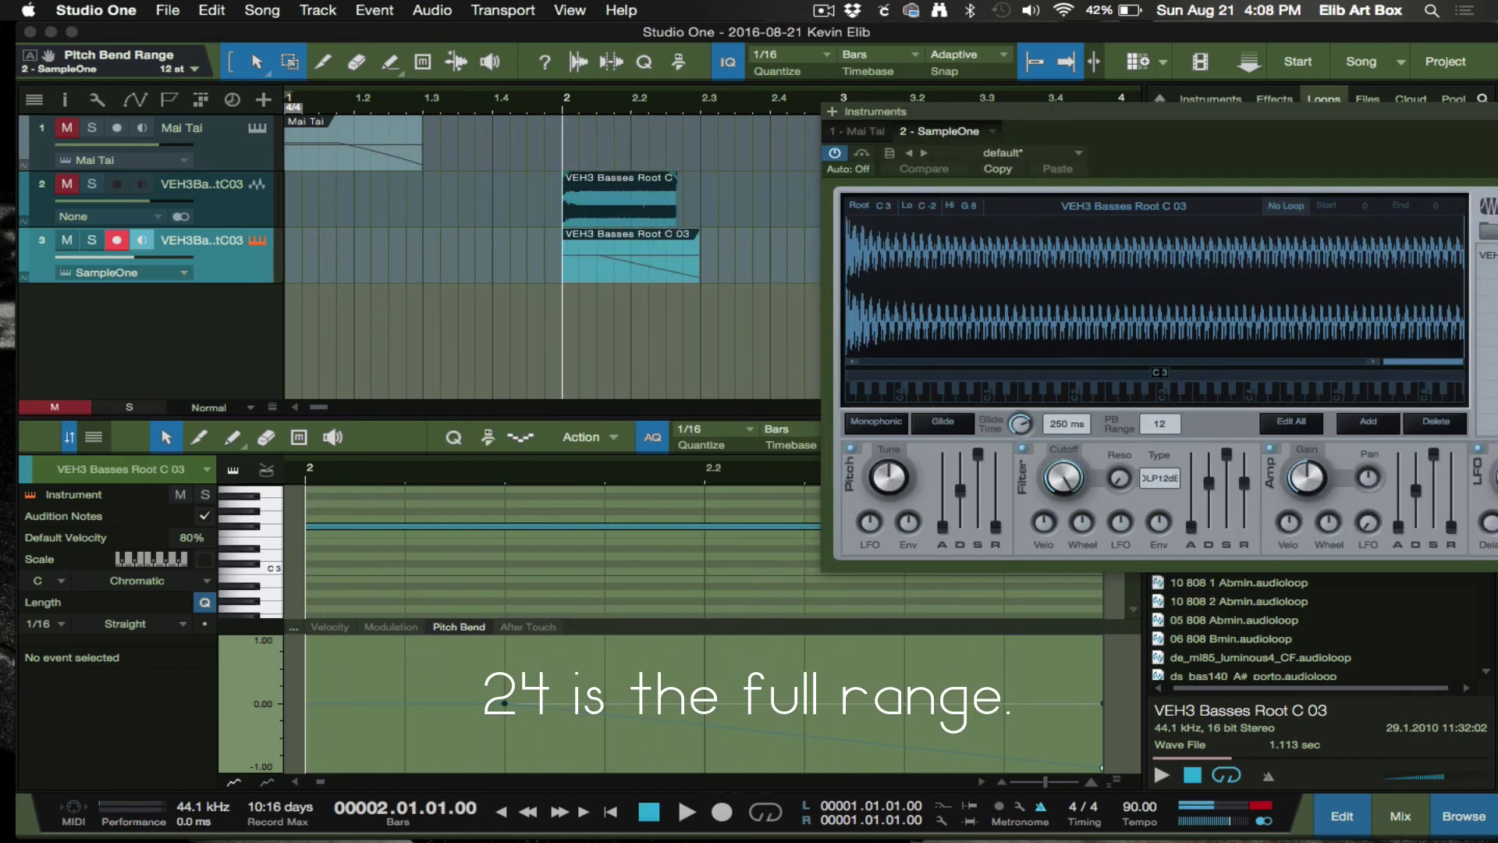
# Set SampleOne's bend range back to 24 semitones and replay the full drop
pyautogui.click(1168, 423)
pyautogui.write('342')
pyautogui.press('Return')
pyautogui.press('space')
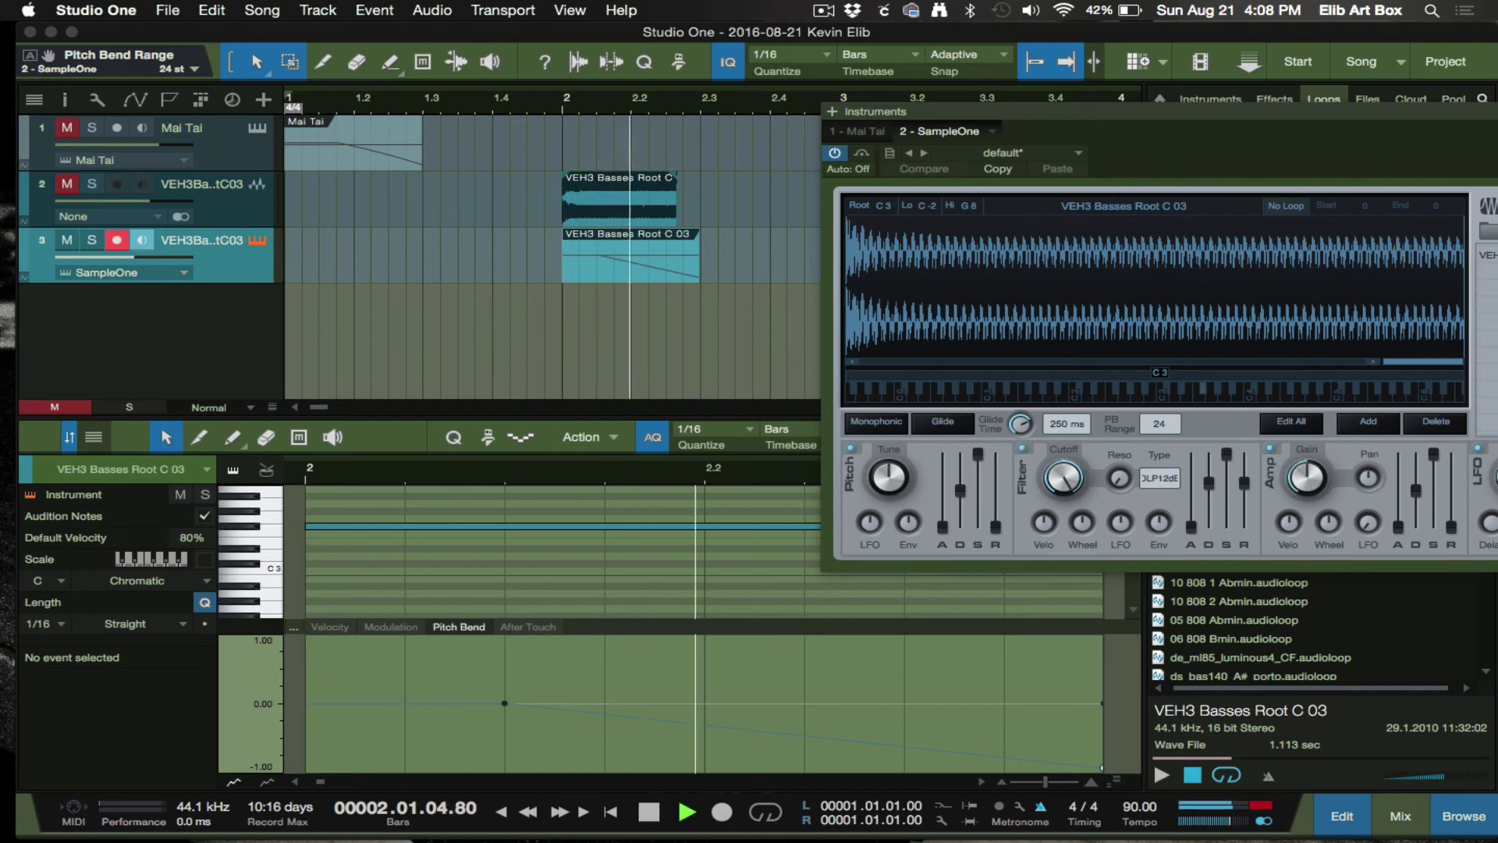
pyautogui.press('space')
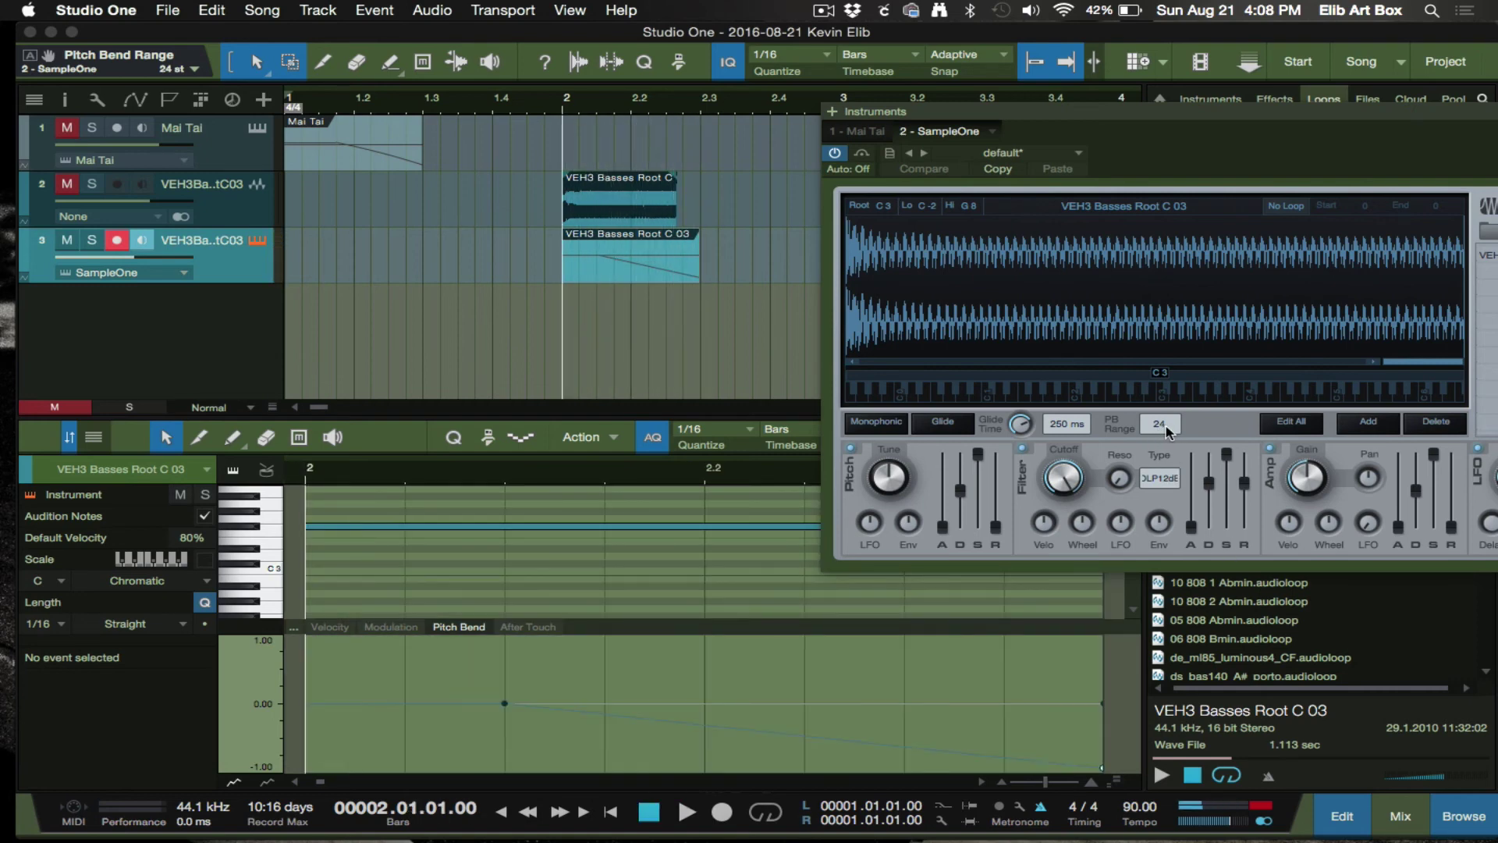
pyautogui.click(1160, 424)
pyautogui.press('Return')
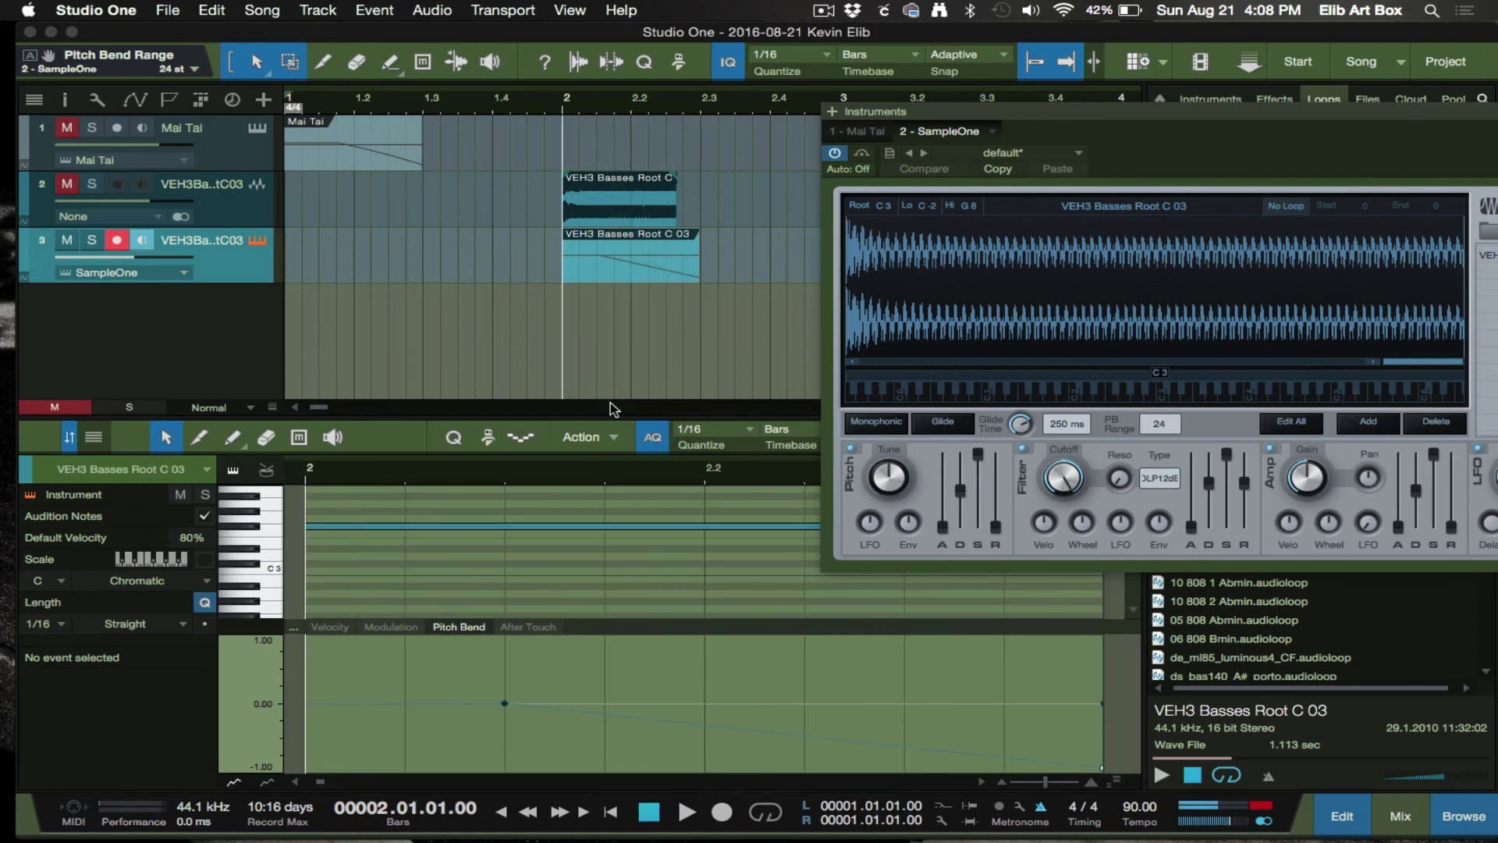